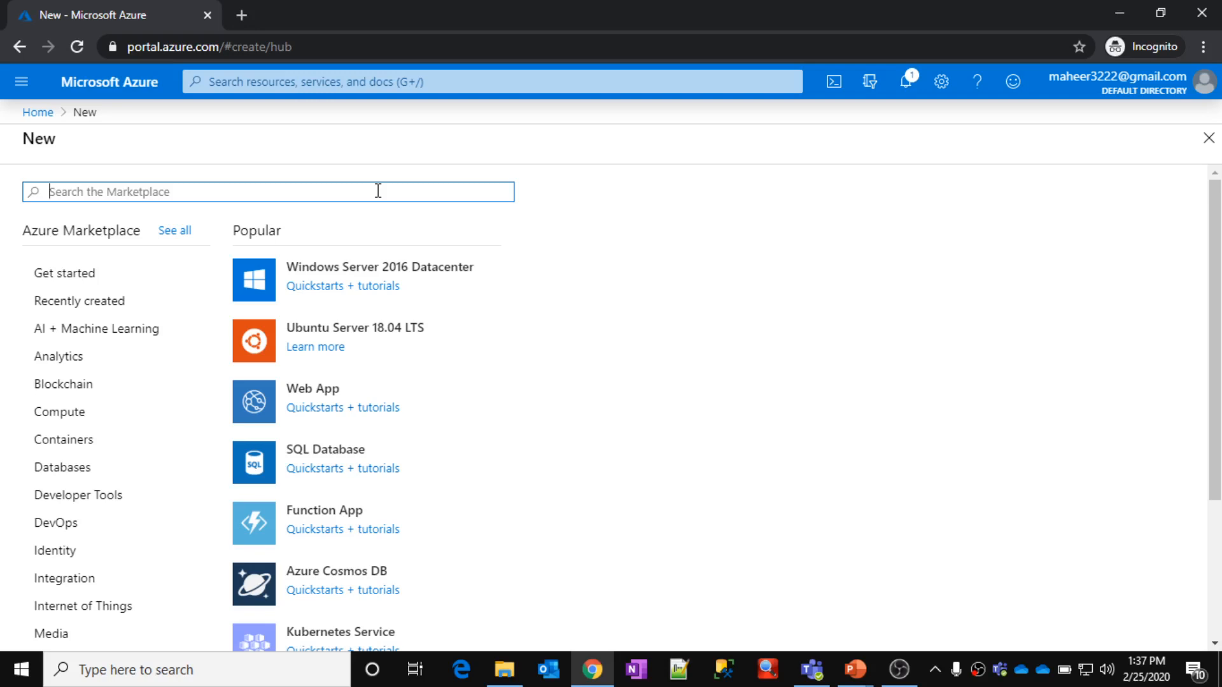
Step: Search the Marketplace for the storage account resource and start creating one
type("storage")
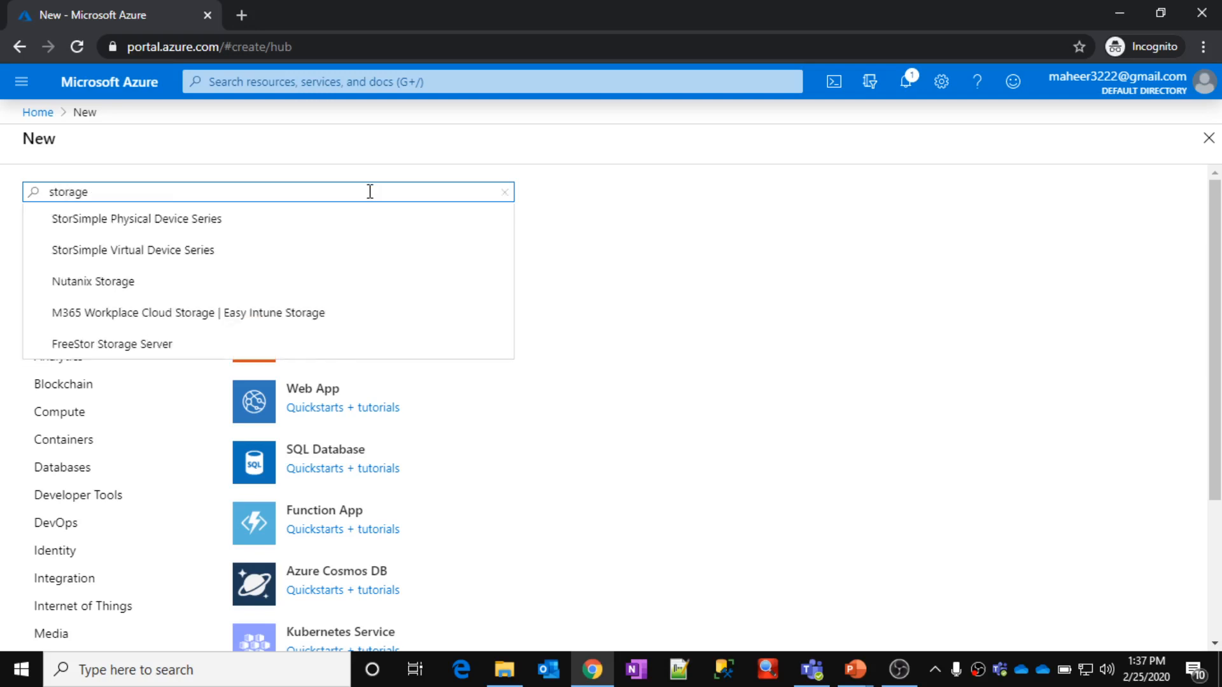
left_click(35, 112)
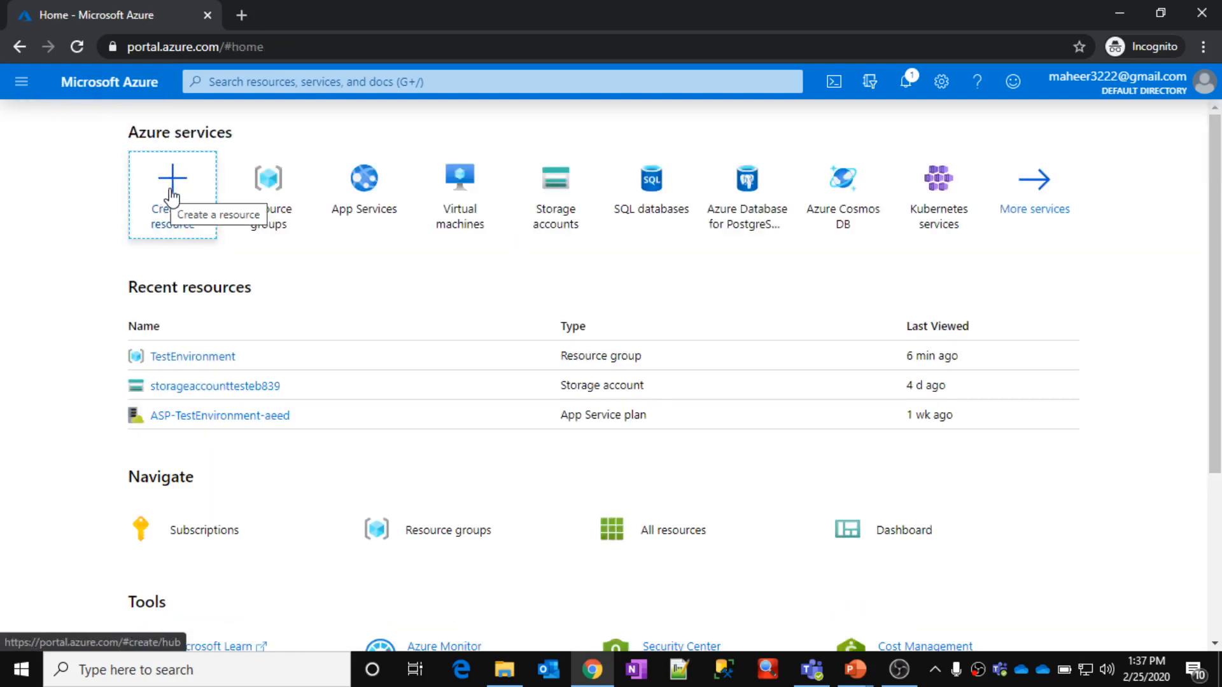
left_click(170, 188)
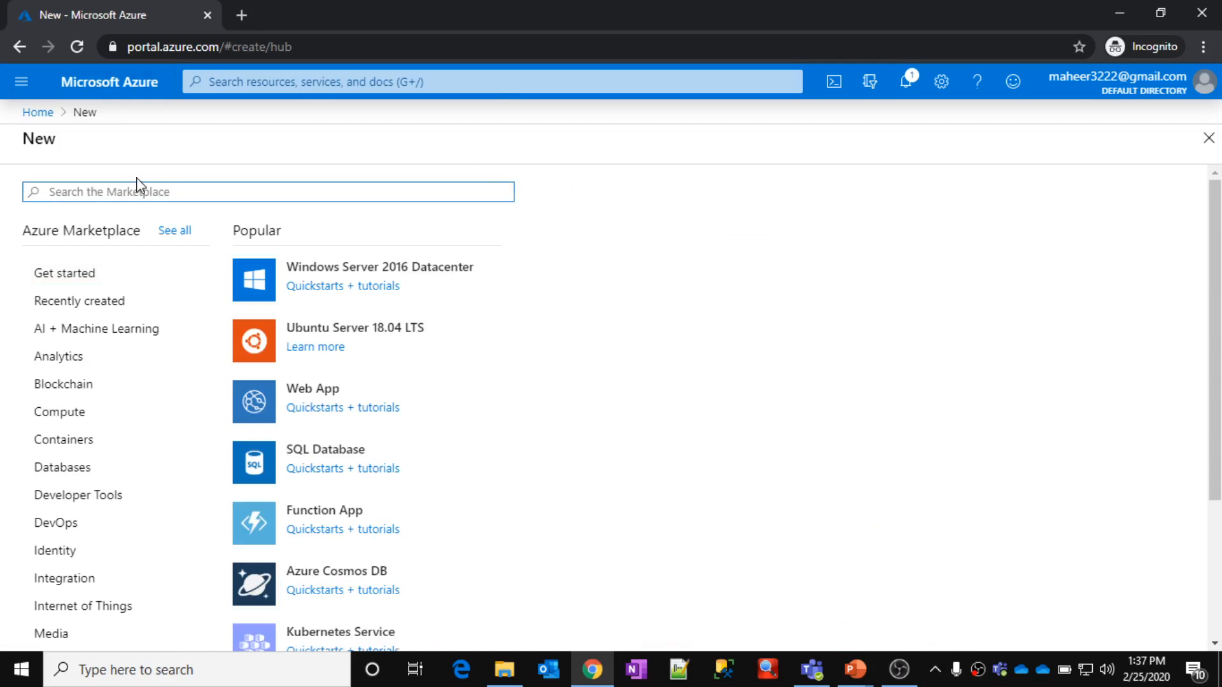
type("storage acc")
left_click(137, 224)
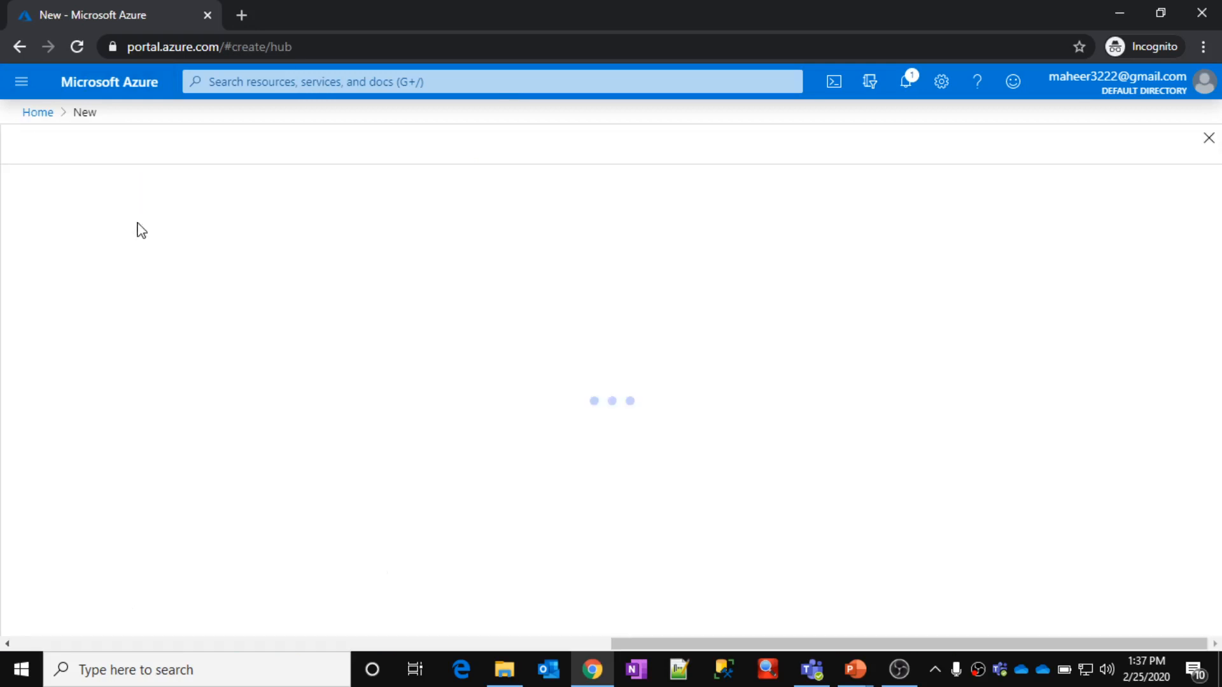
left_click(157, 252)
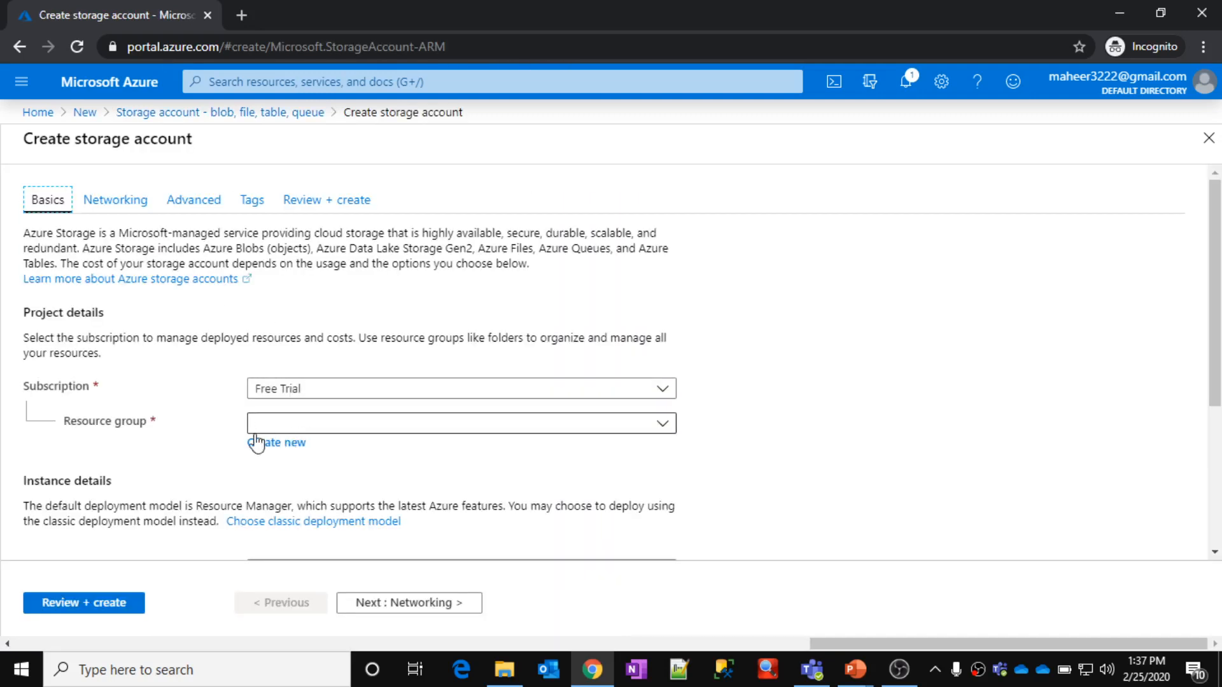
Step: Assign the new storage account to the TestEnvironment resource group and name it storagedemo followed by the owner's first name
left_click(671, 426)
left_click(334, 490)
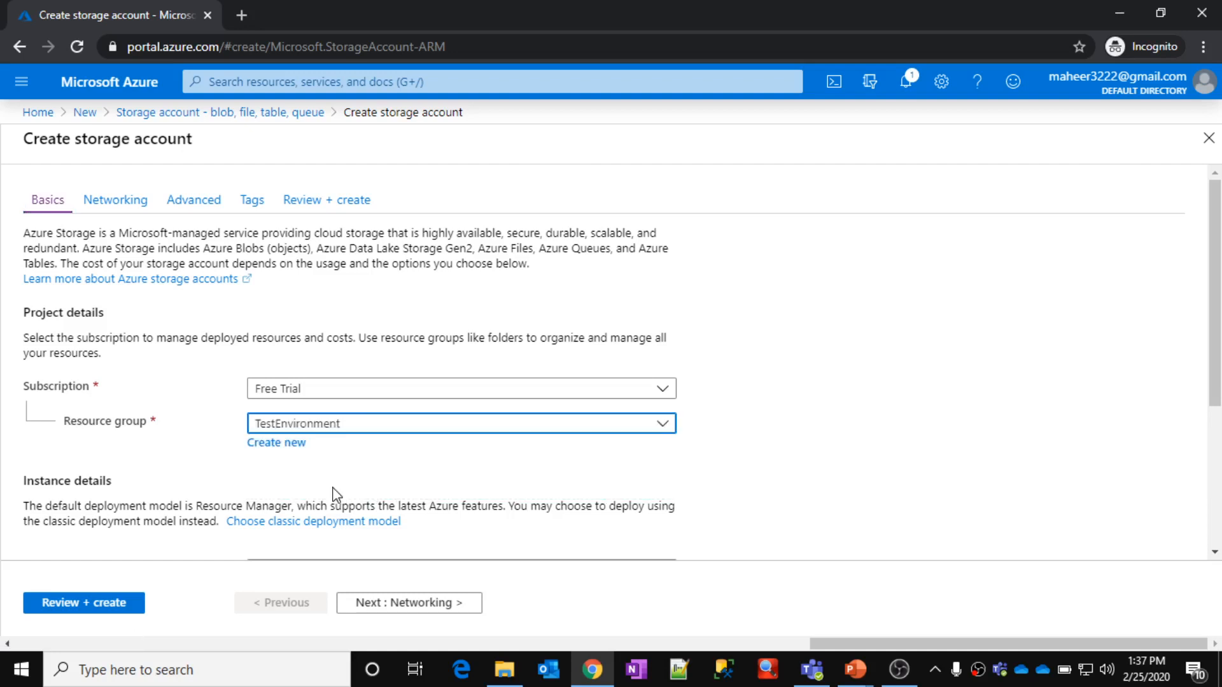
left_click(938, 455)
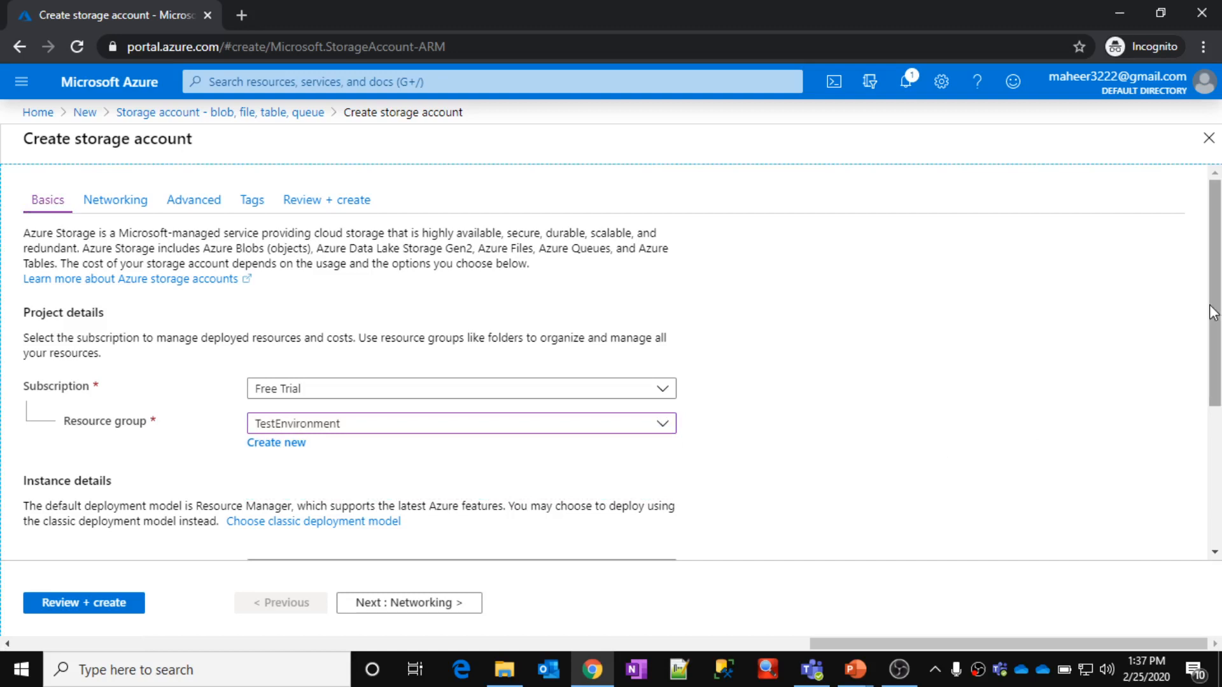
scroll(1217, 310, "down", 3)
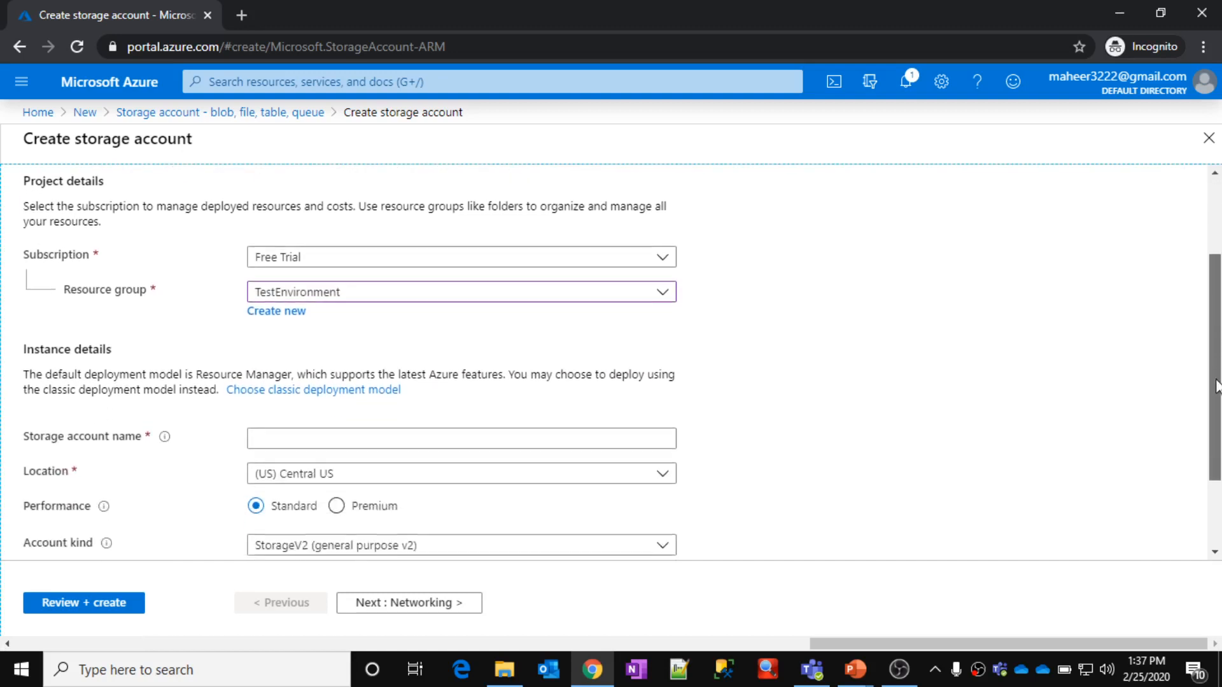
left_click_drag(1216, 400, 1216, 414)
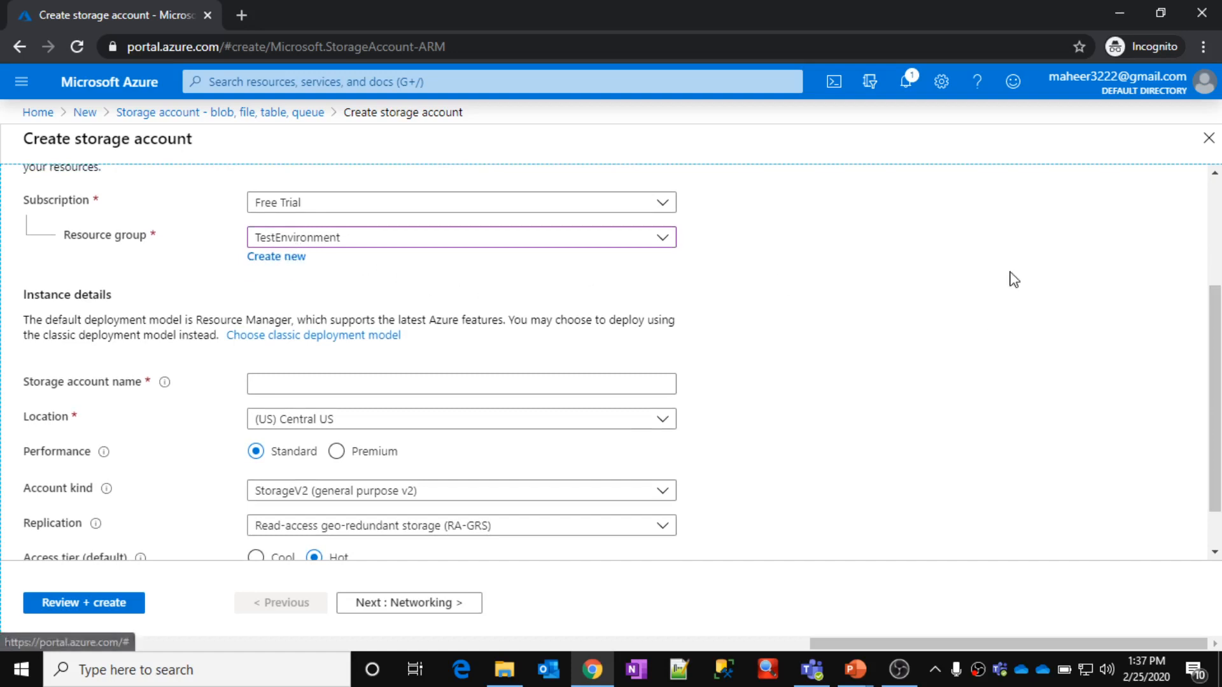
left_click(277, 390)
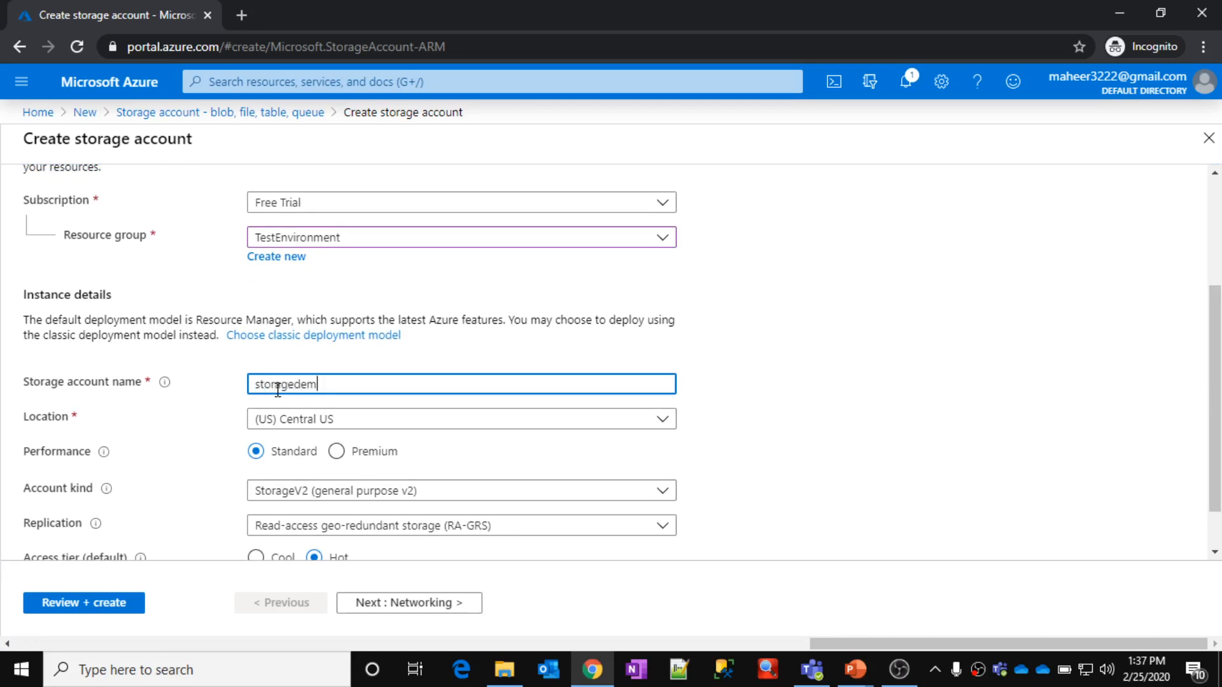
type("storagedemomaheer")
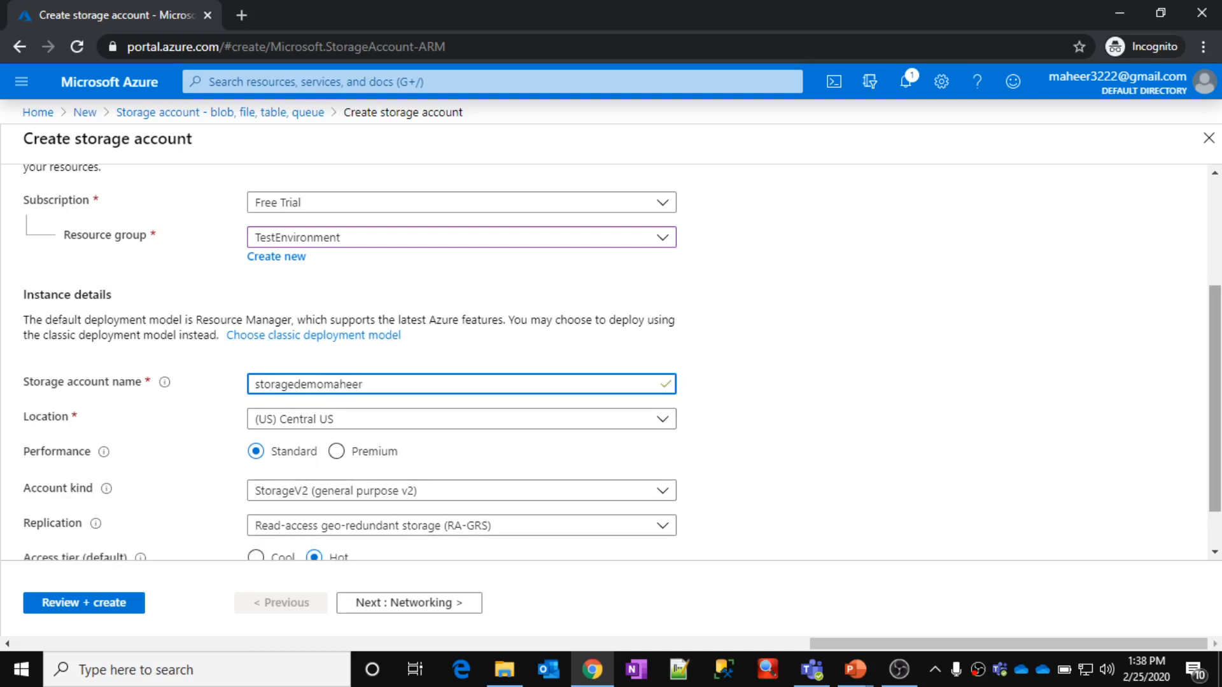
Step: Review and create the storage account with the remaining default settings and open the deployed resource
left_click_drag(1216, 299, 1215, 334)
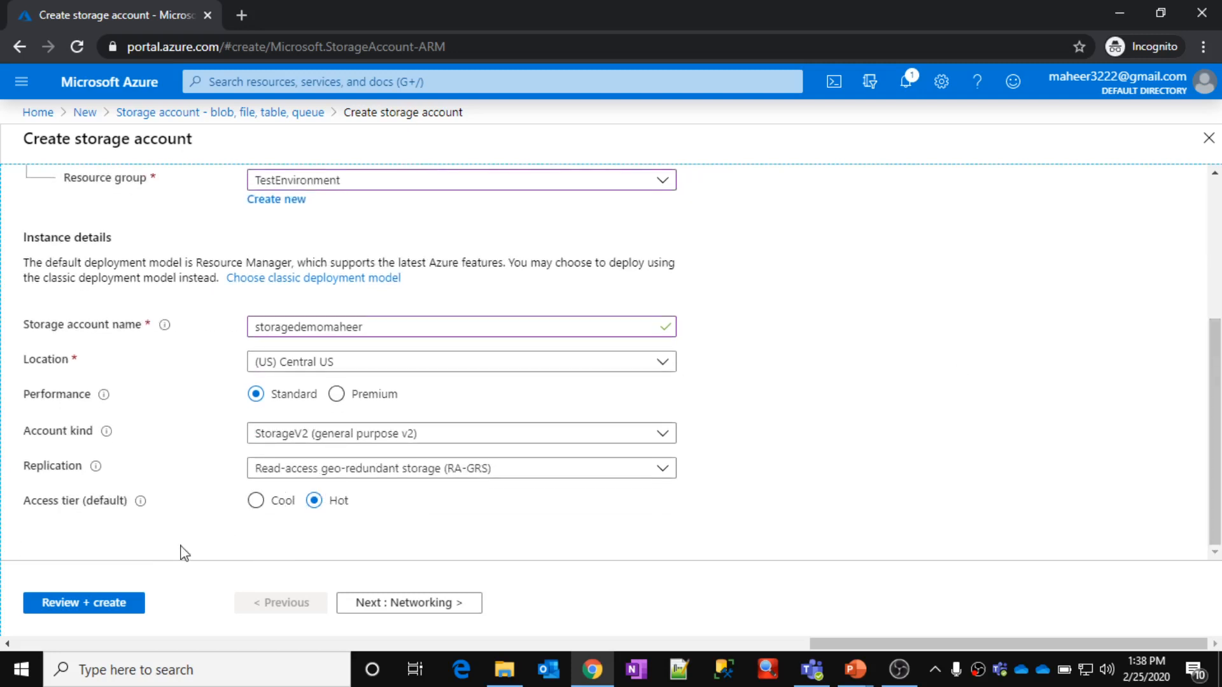
left_click(104, 605)
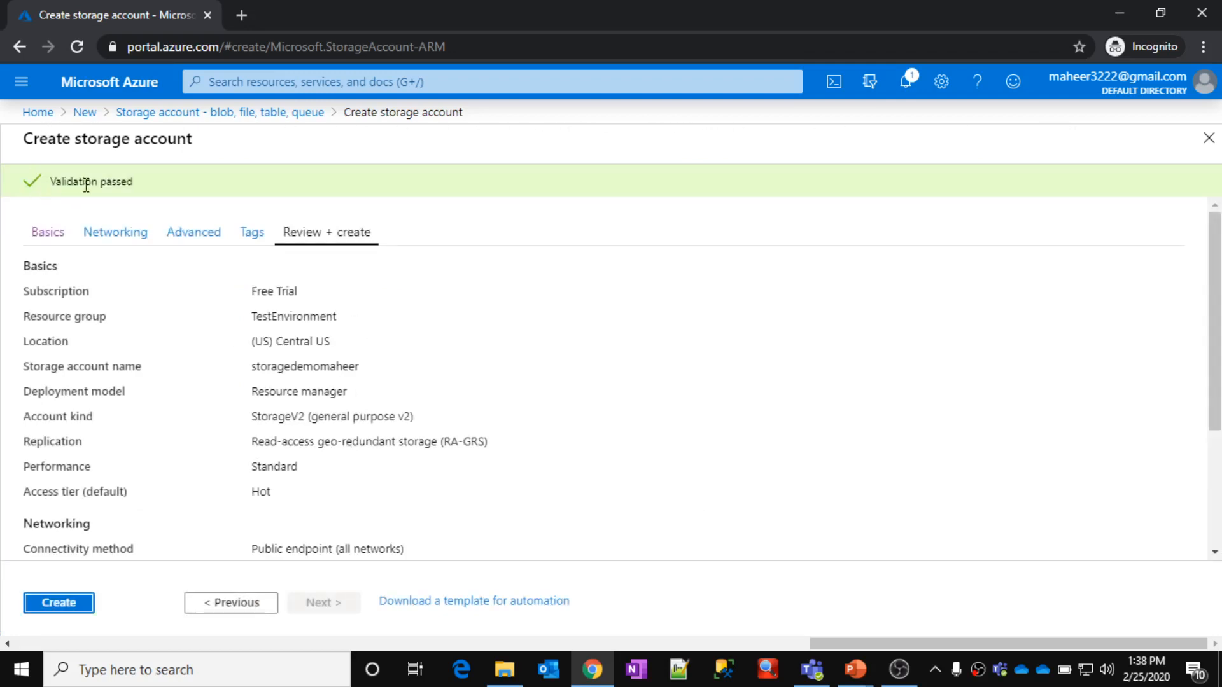
left_click(56, 605)
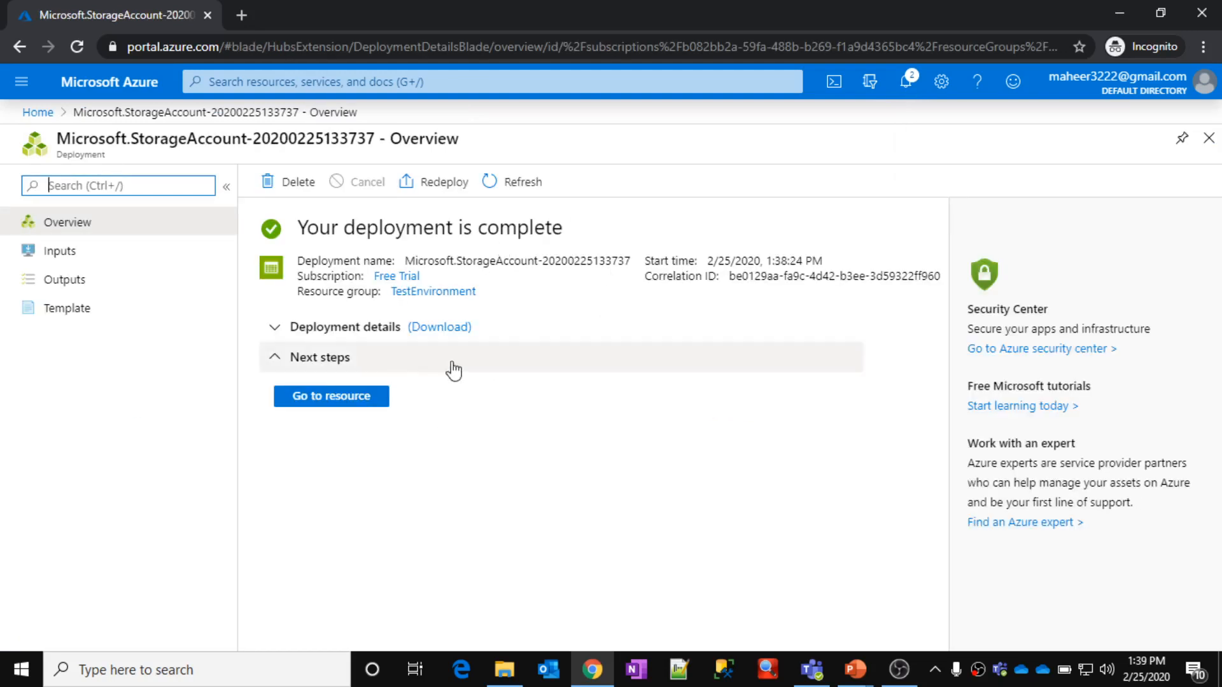
left_click(354, 402)
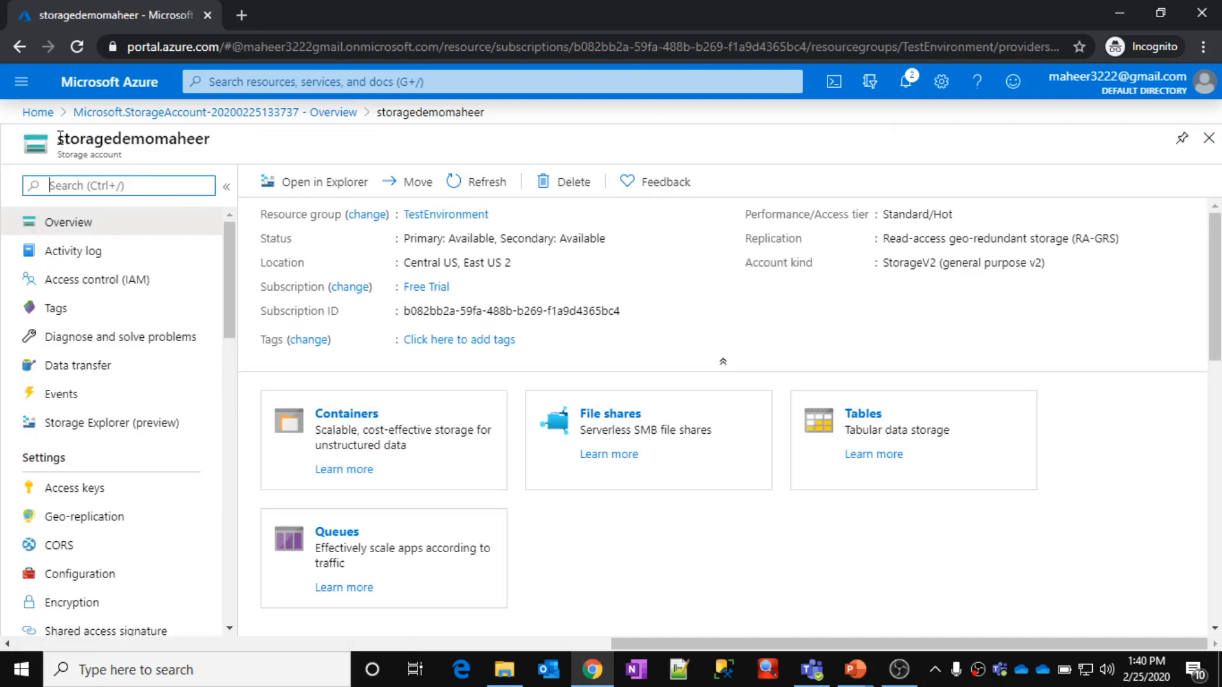
left_click_drag(60, 138, 227, 141)
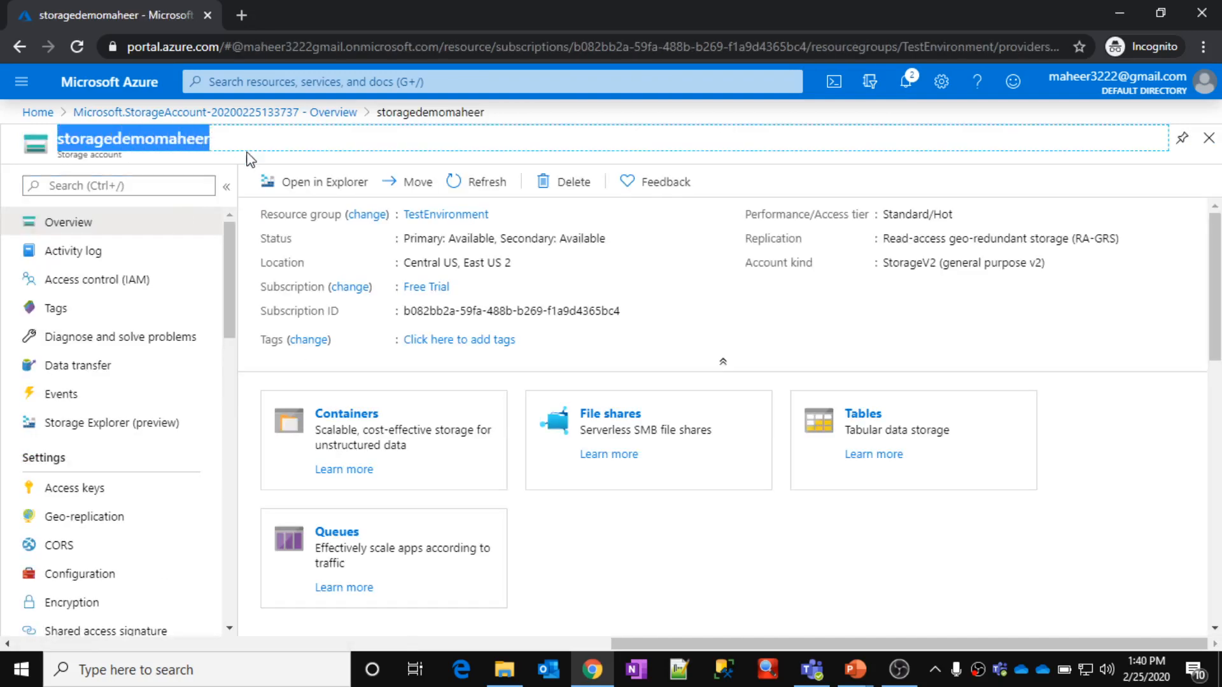
left_click(247, 163)
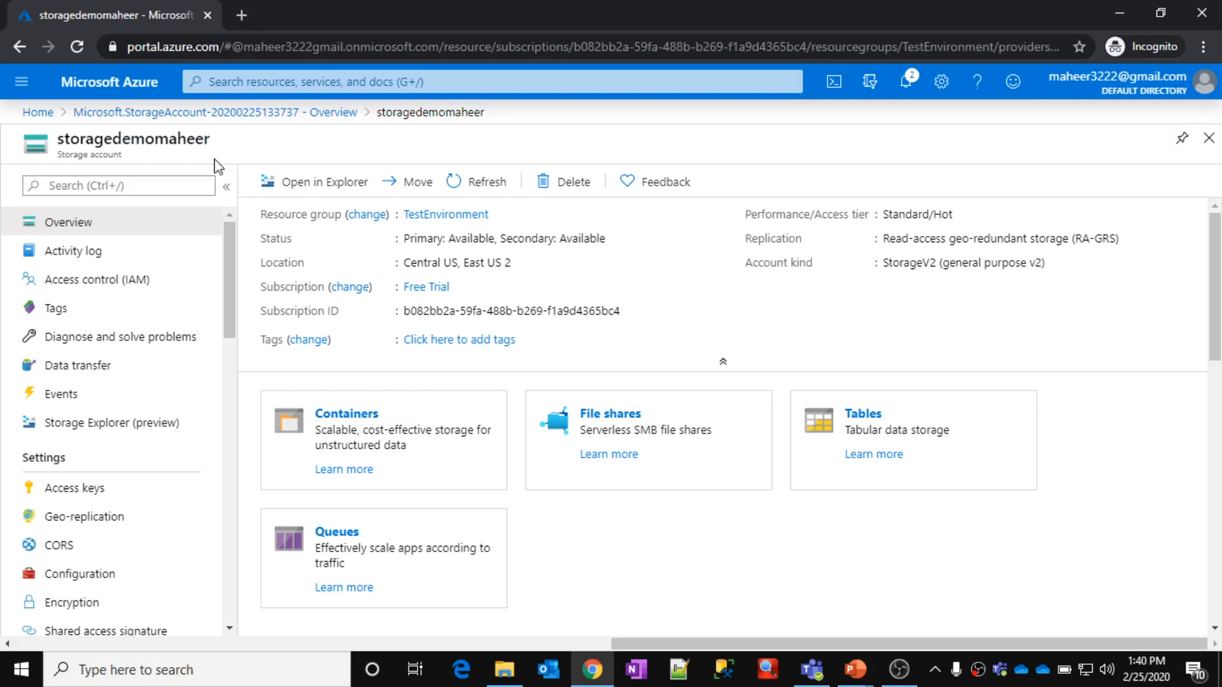
Step: Create a blob container named adfdemo in the storage account and open it
left_click(372, 423)
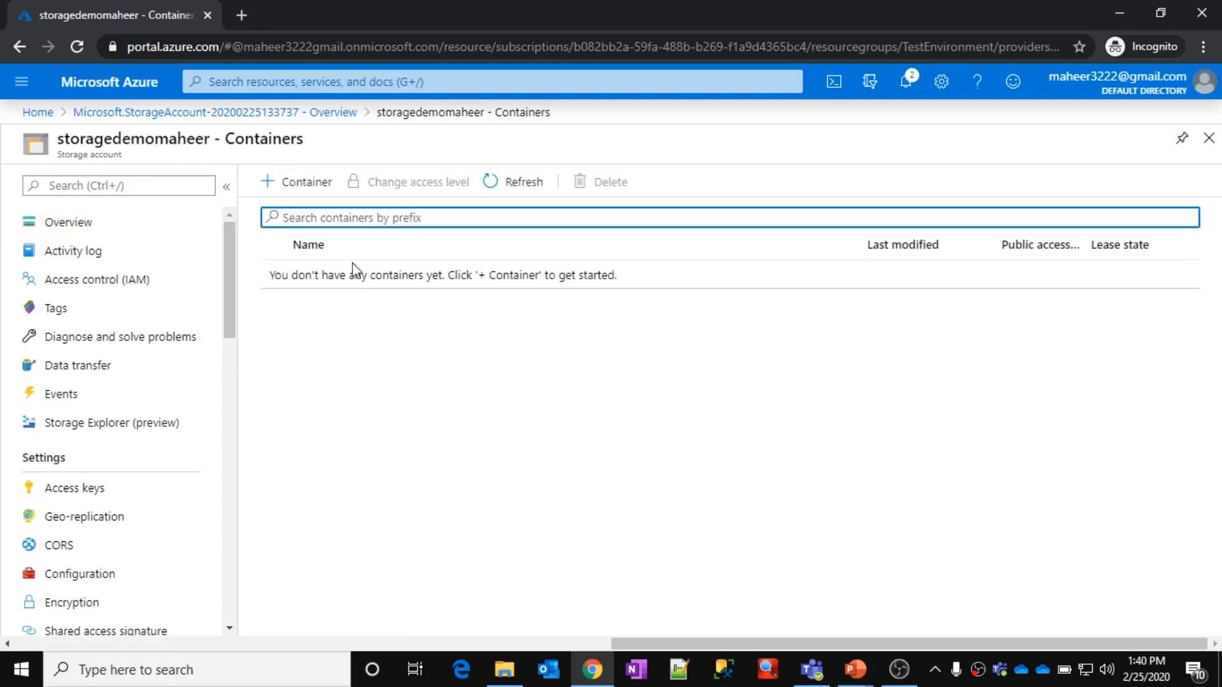
left_click(308, 185)
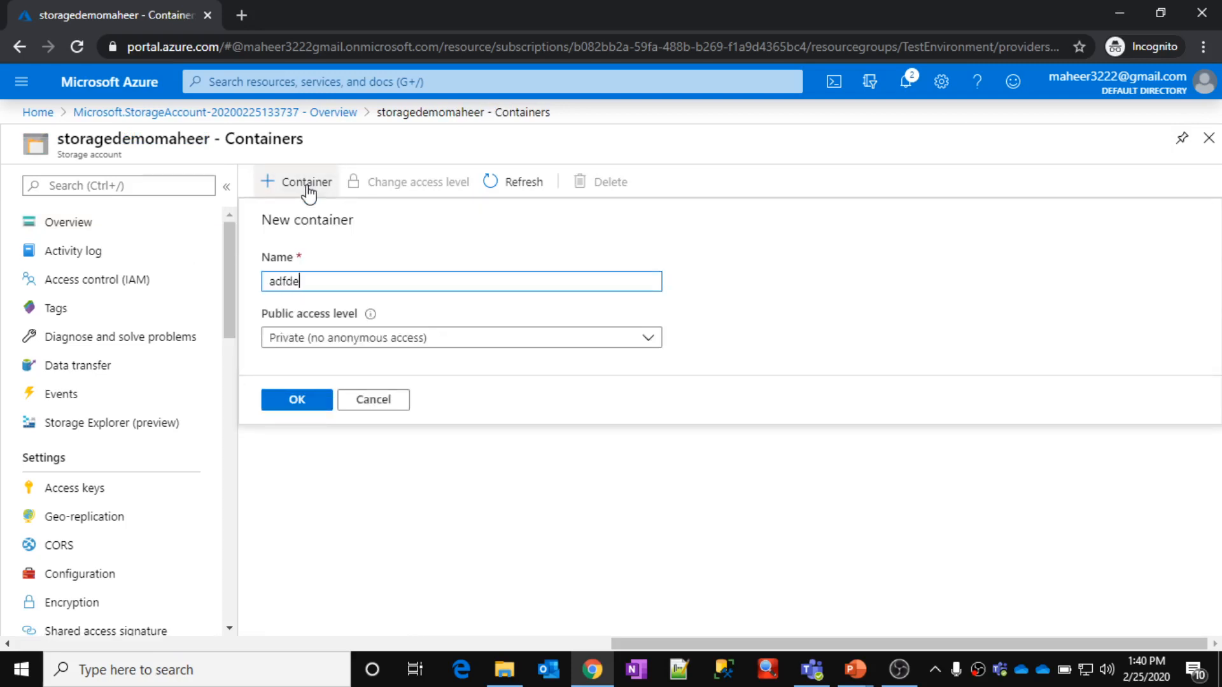
type("adfdemo")
left_click(311, 402)
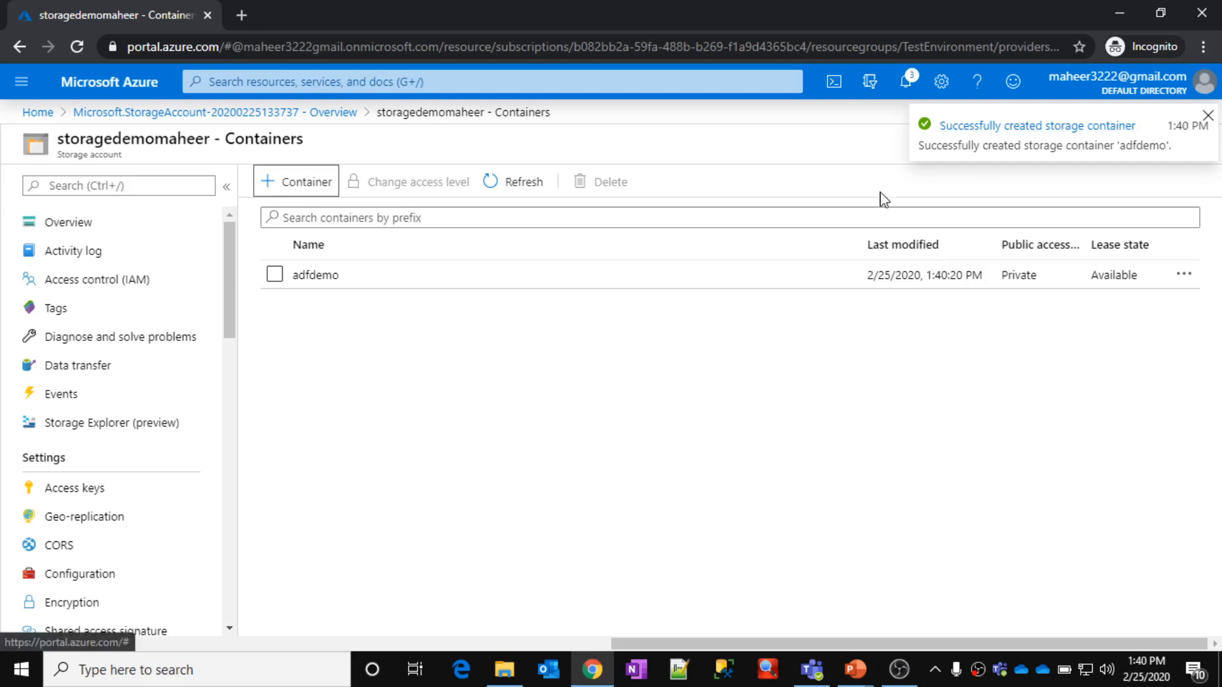
left_click(318, 276)
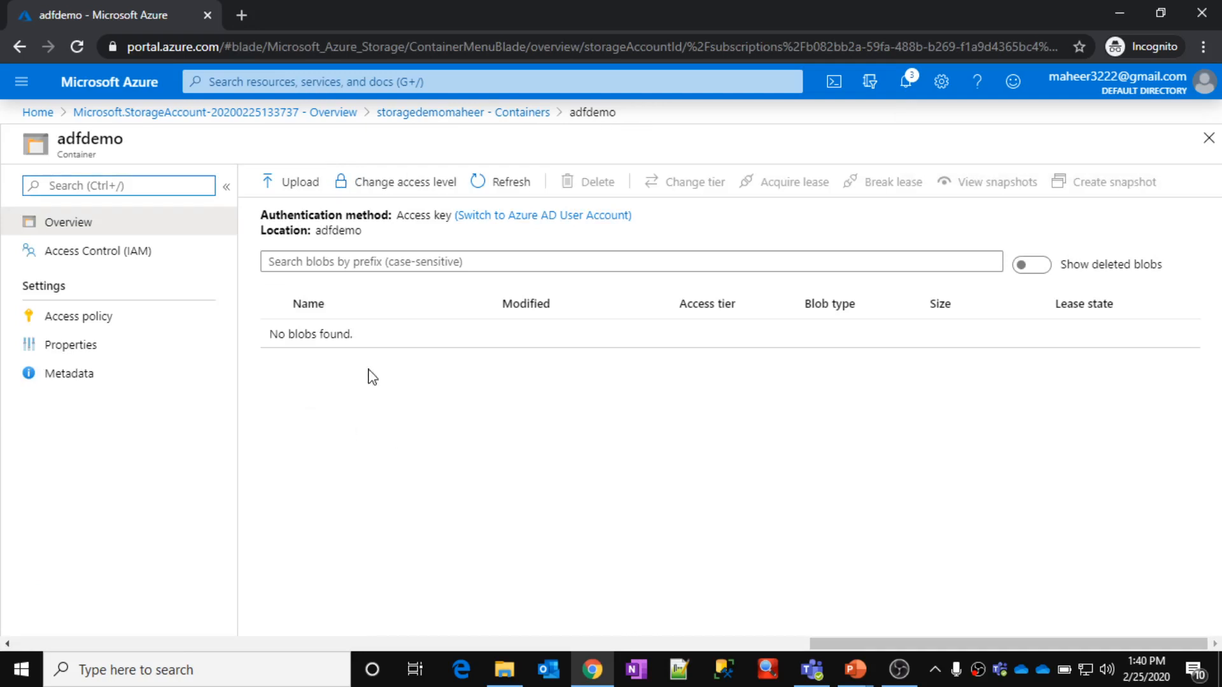
Step: Switch to File Explorer, examine the contents of data.txt in the Documents folder, and return to the Azure portal
left_click(504, 668)
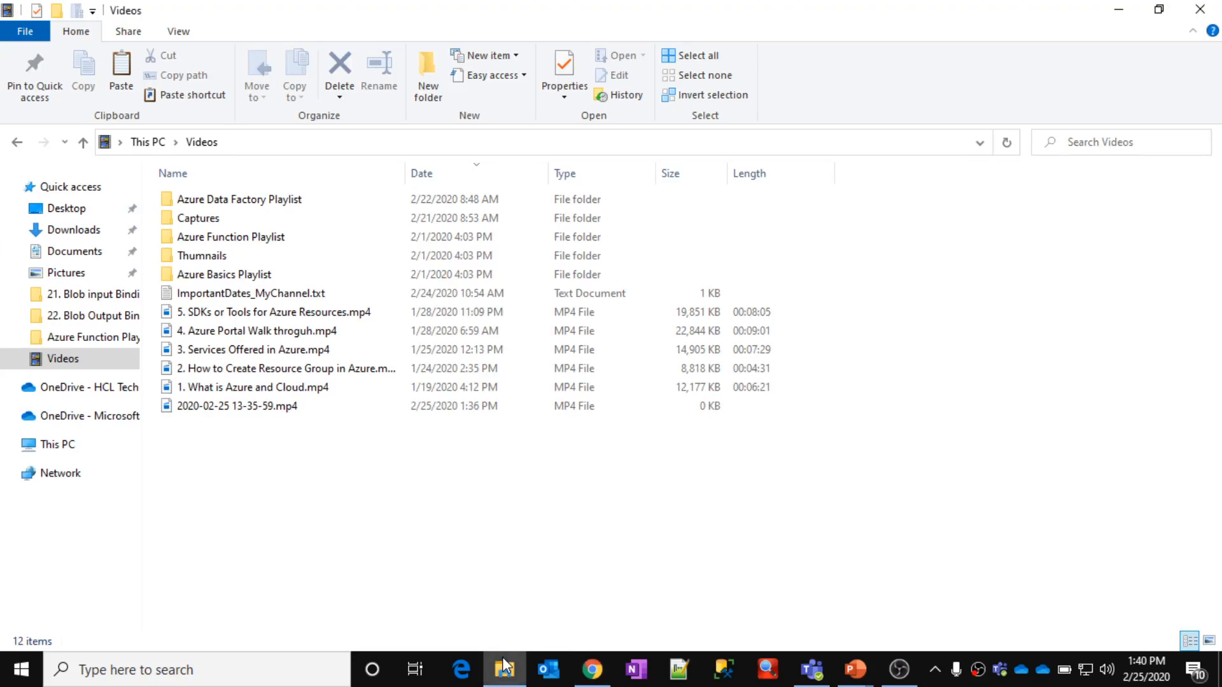
left_click(87, 258)
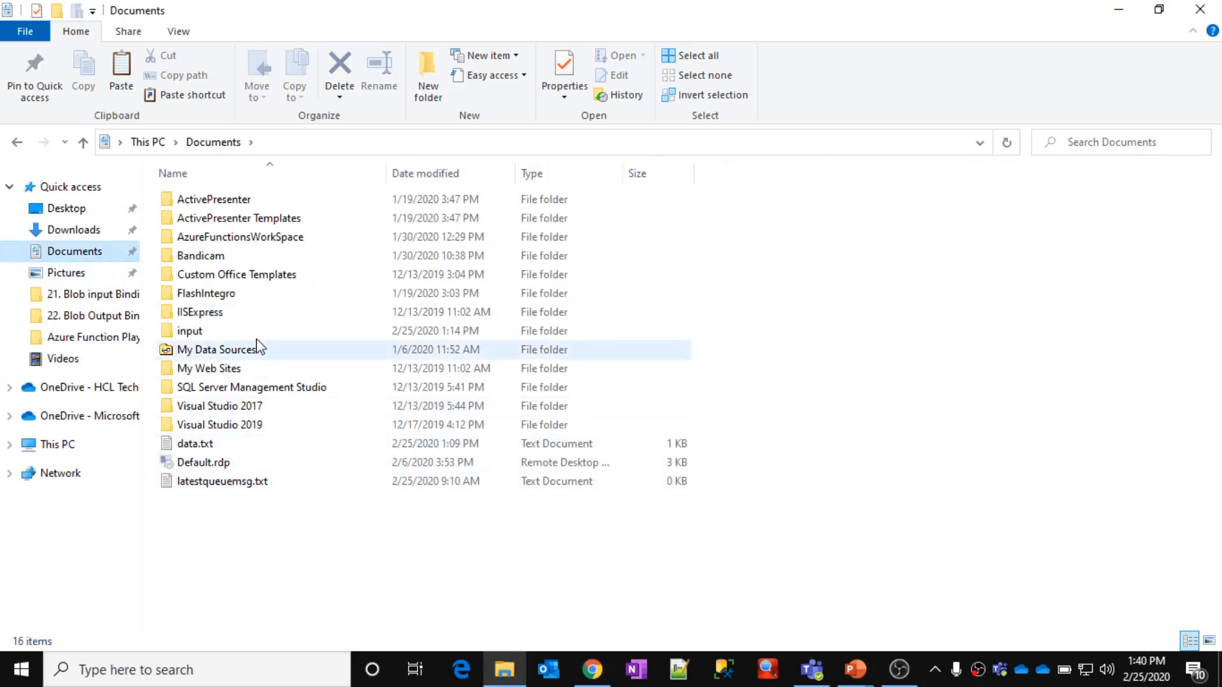
double_click(215, 444)
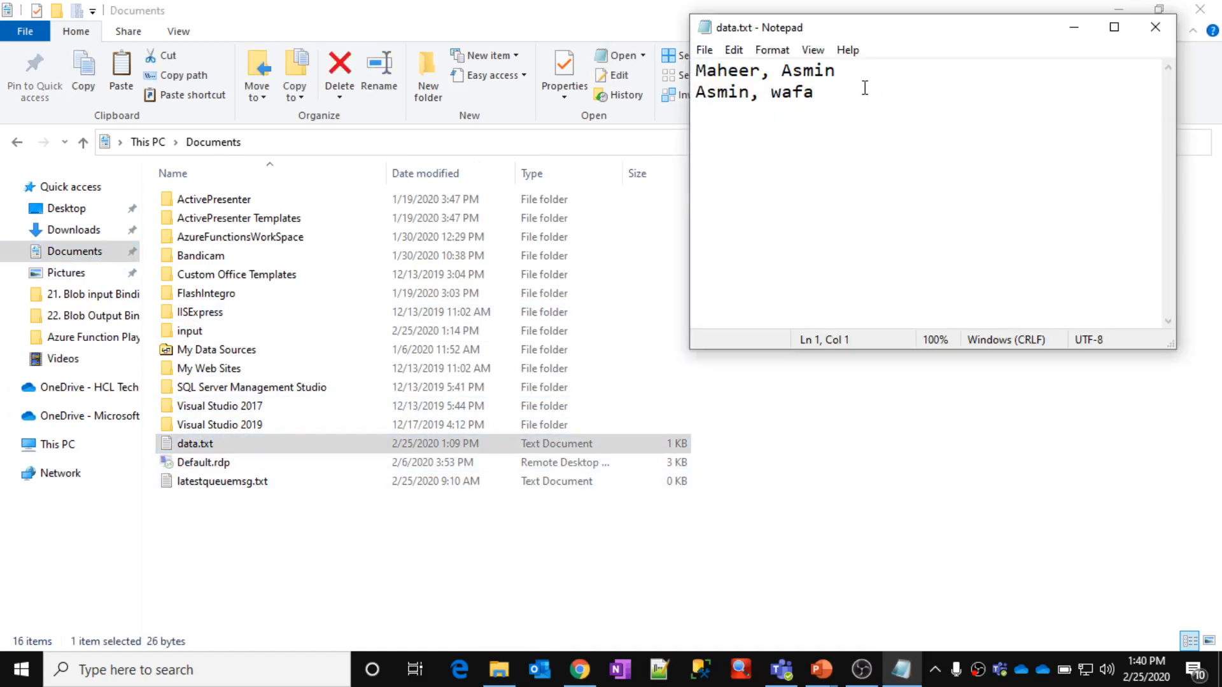
left_click_drag(705, 70, 835, 72)
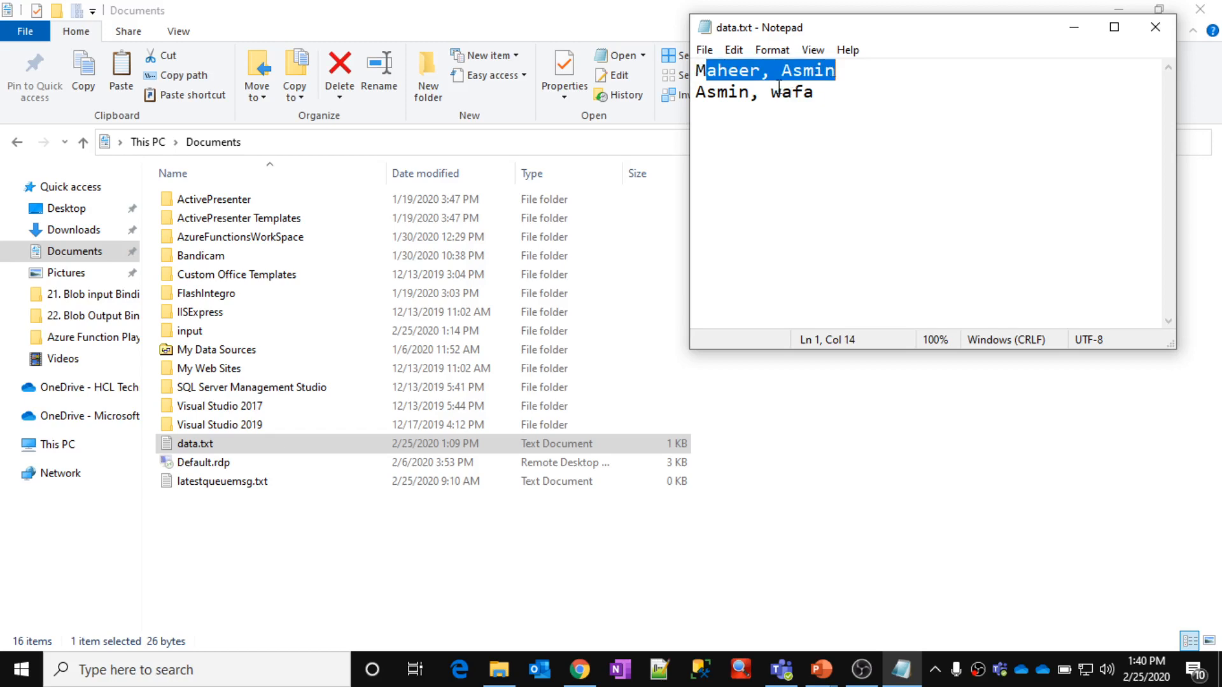
left_click(1155, 27)
key("alt+Tab")
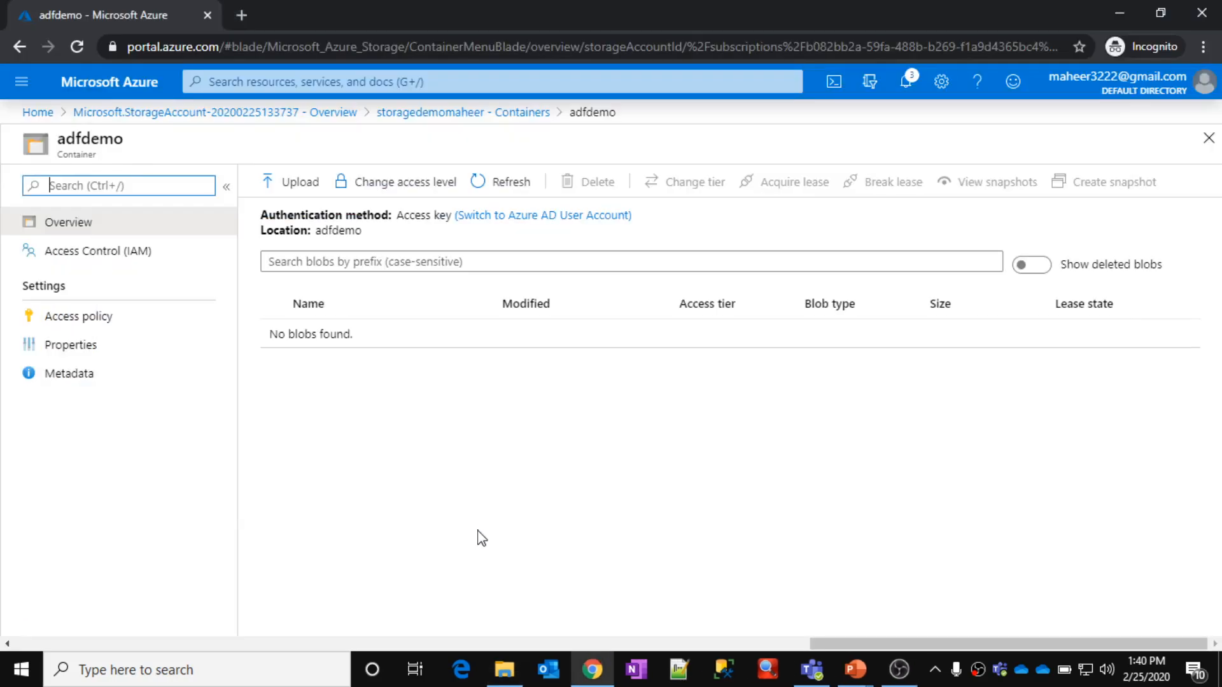
Step: Start a blob upload to the adfdemo container and choose data.txt from the Documents folder
left_click(306, 193)
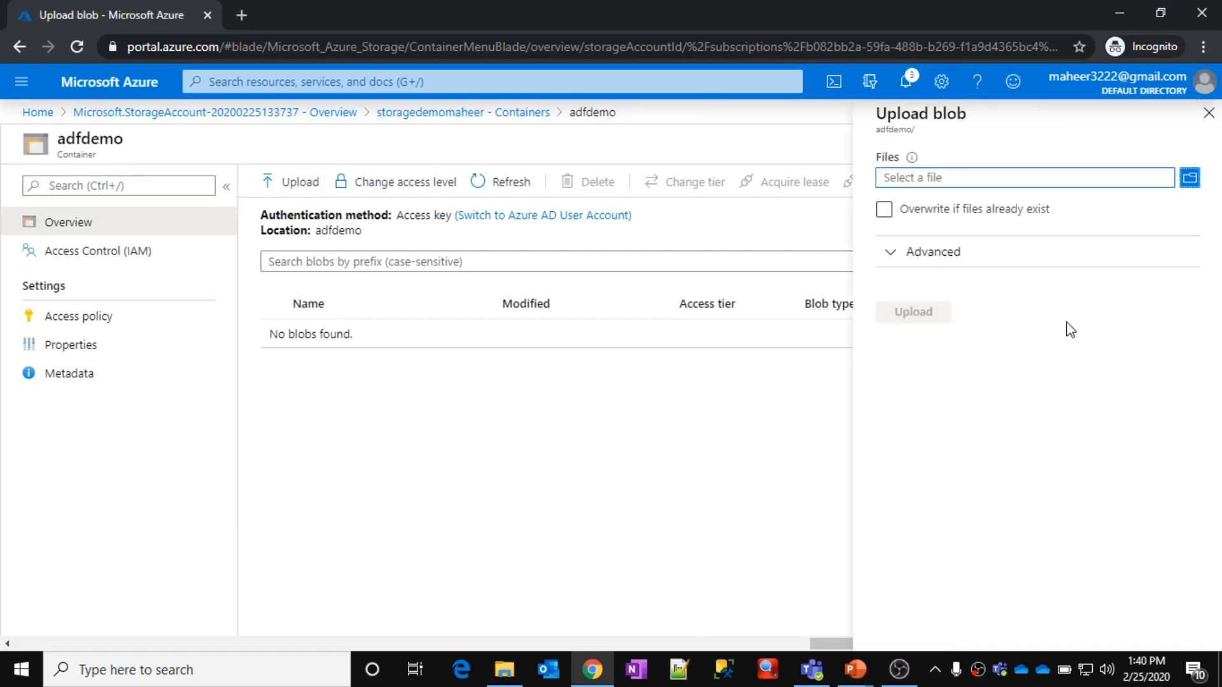
left_click(1190, 180)
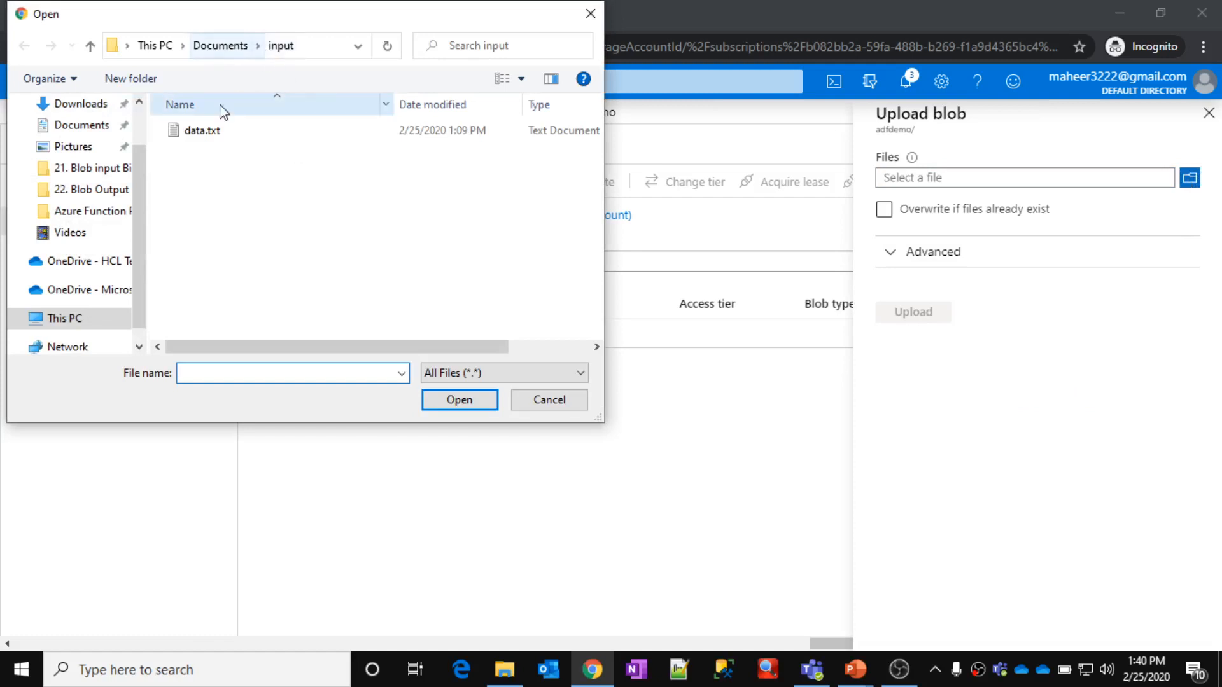
left_click(224, 52)
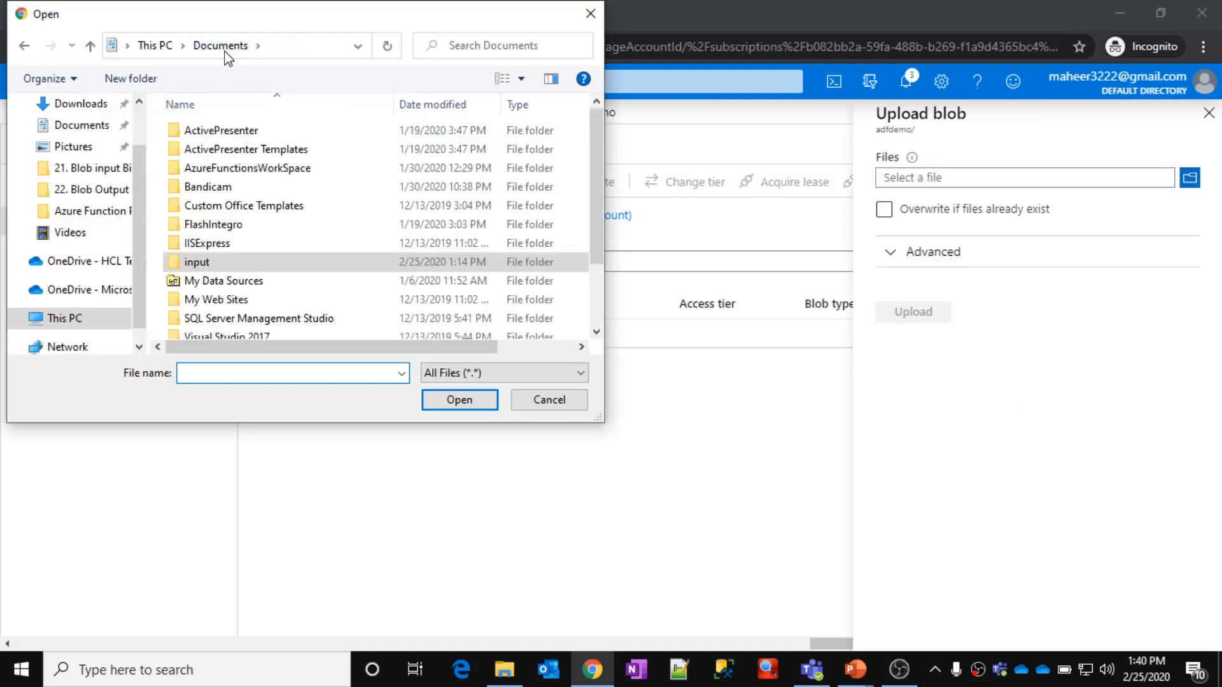
left_click_drag(601, 230, 597, 317)
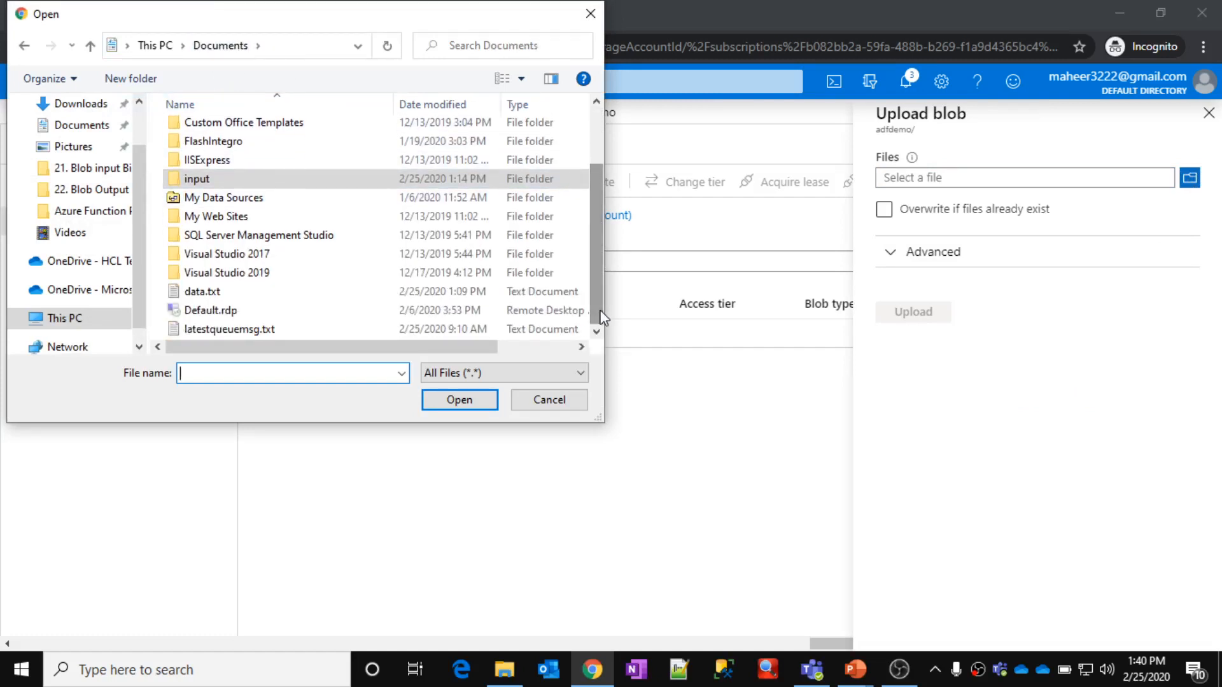
left_click(229, 292)
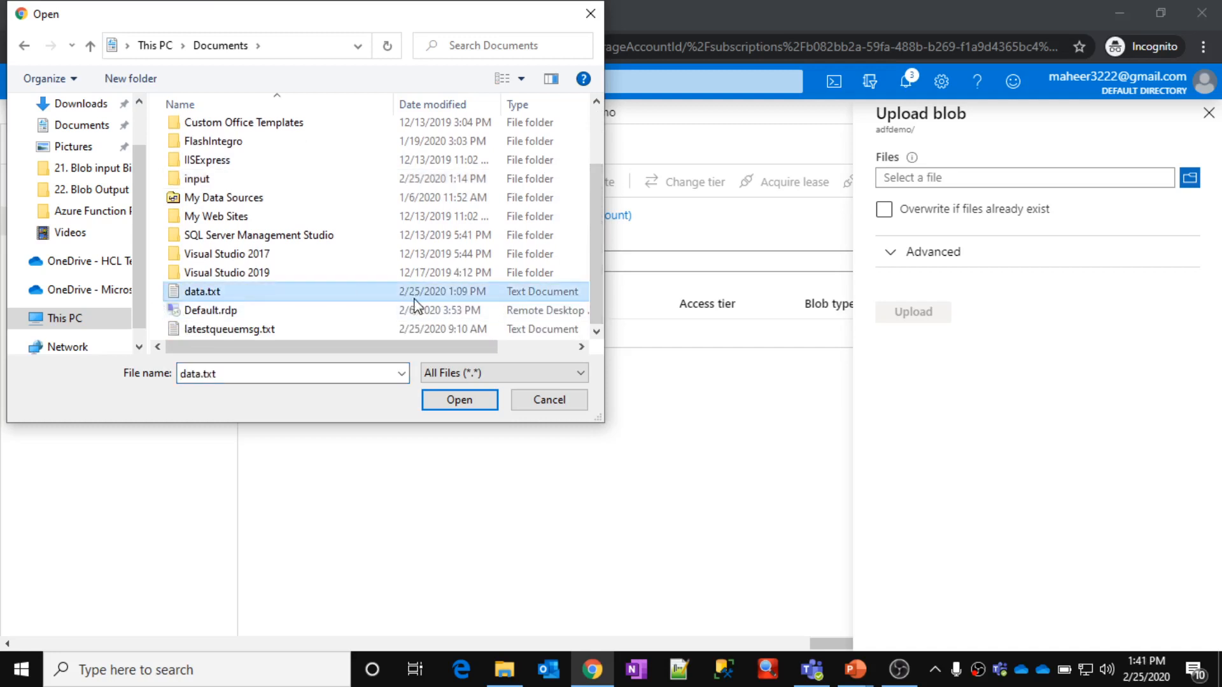
left_click(476, 400)
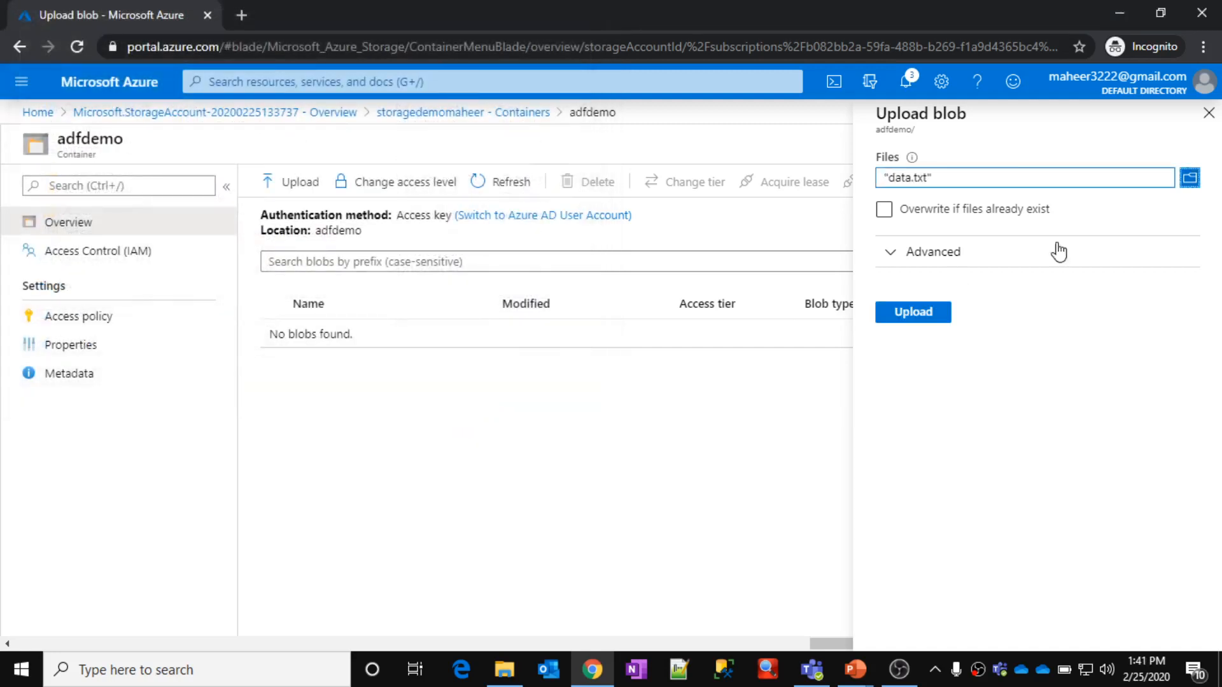
Step: Set the upload destination folder to input, upload data.txt to the adfdemo container, and close the upload pane
left_click(907, 261)
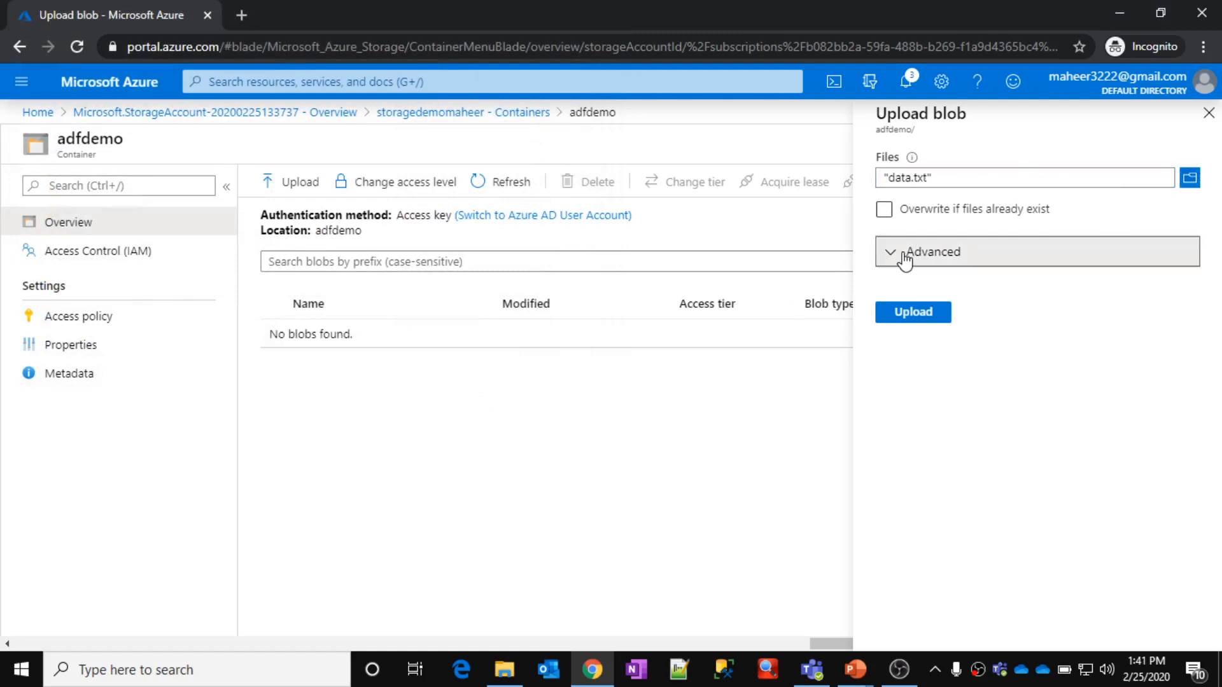
scroll(1217, 275, "down", 1)
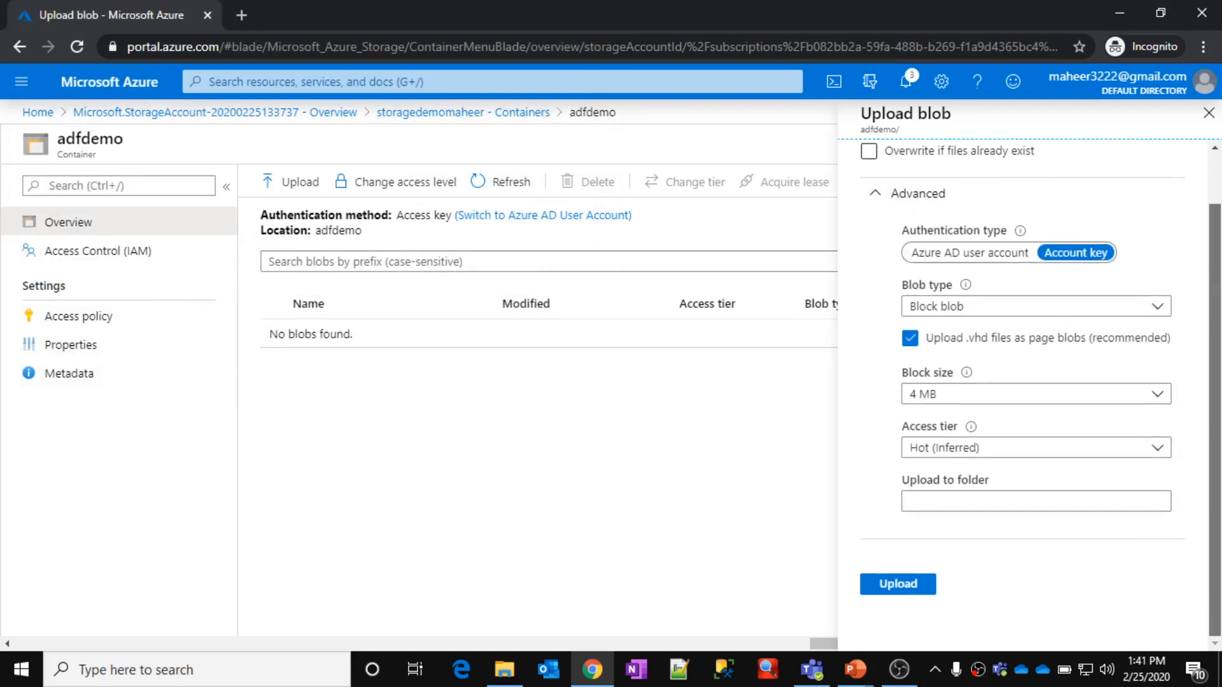
left_click(965, 503)
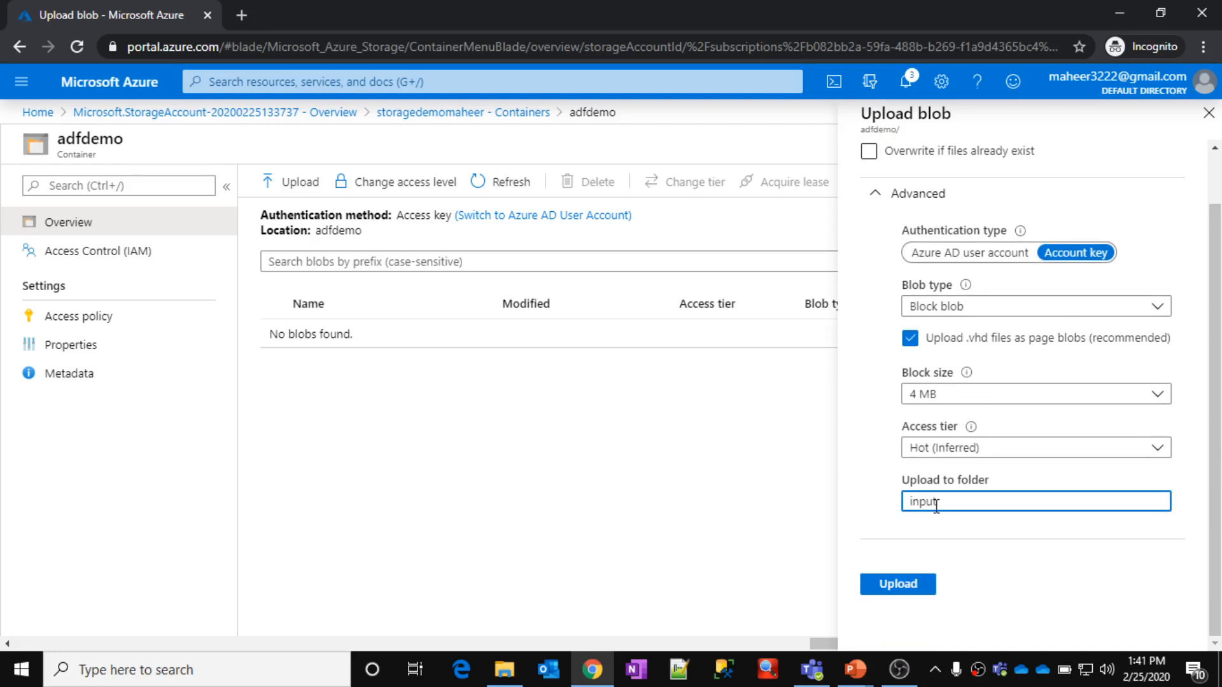
left_click(899, 585)
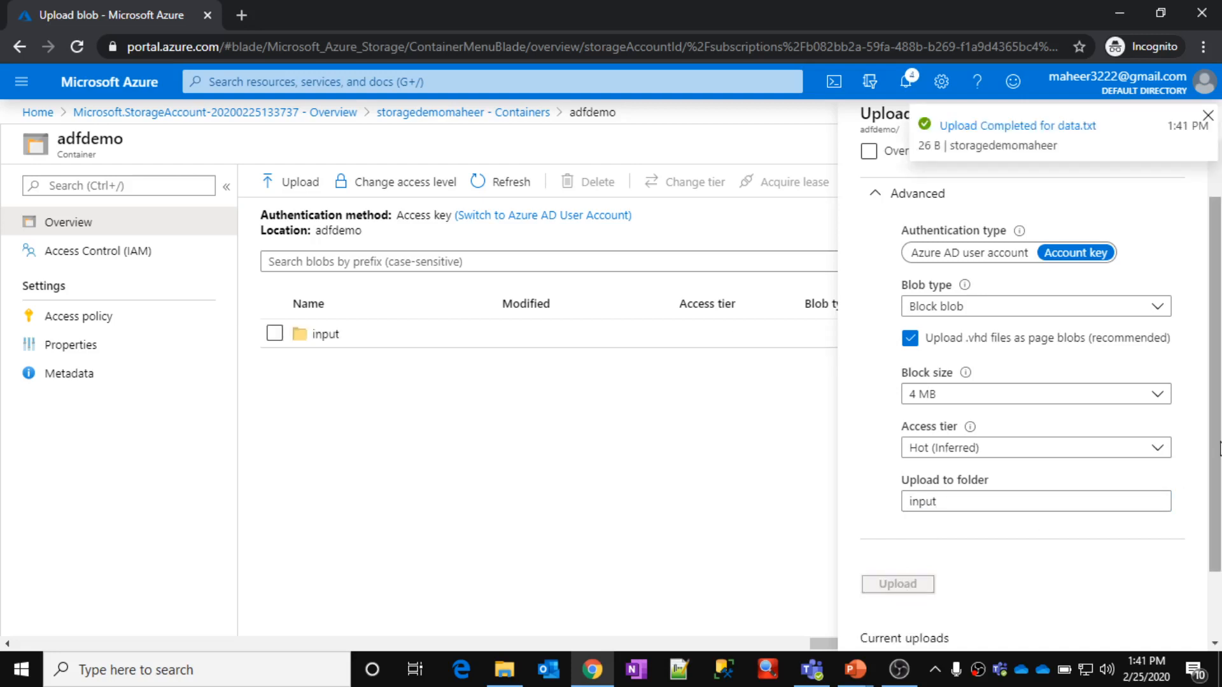
scroll(1220, 449, "down", 3)
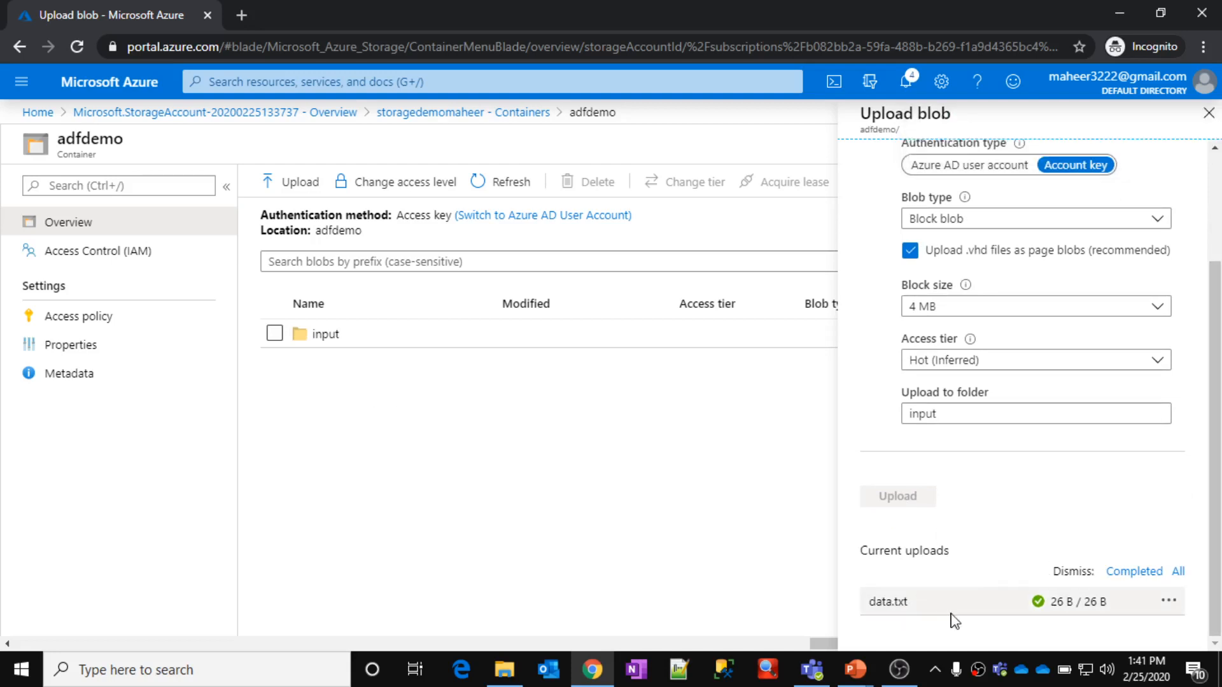
left_click(1209, 114)
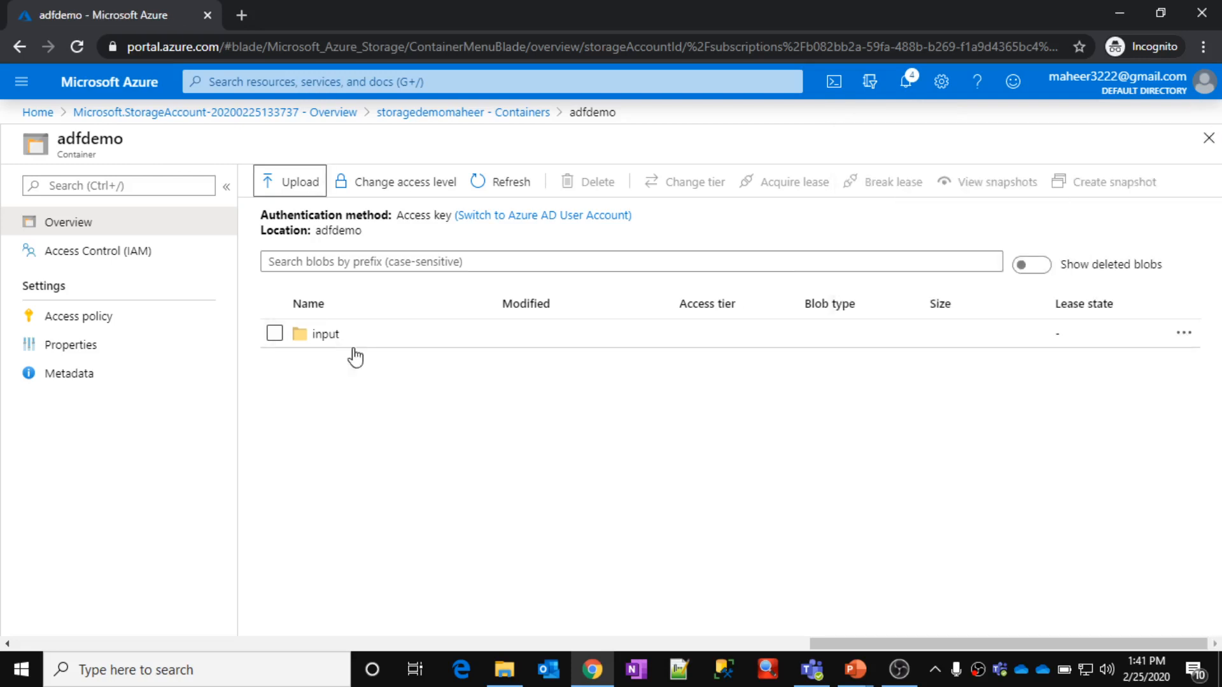
Step: Examine the contents of data.txt in the input folder of the adfdemo container, and return to the container list
left_click(329, 341)
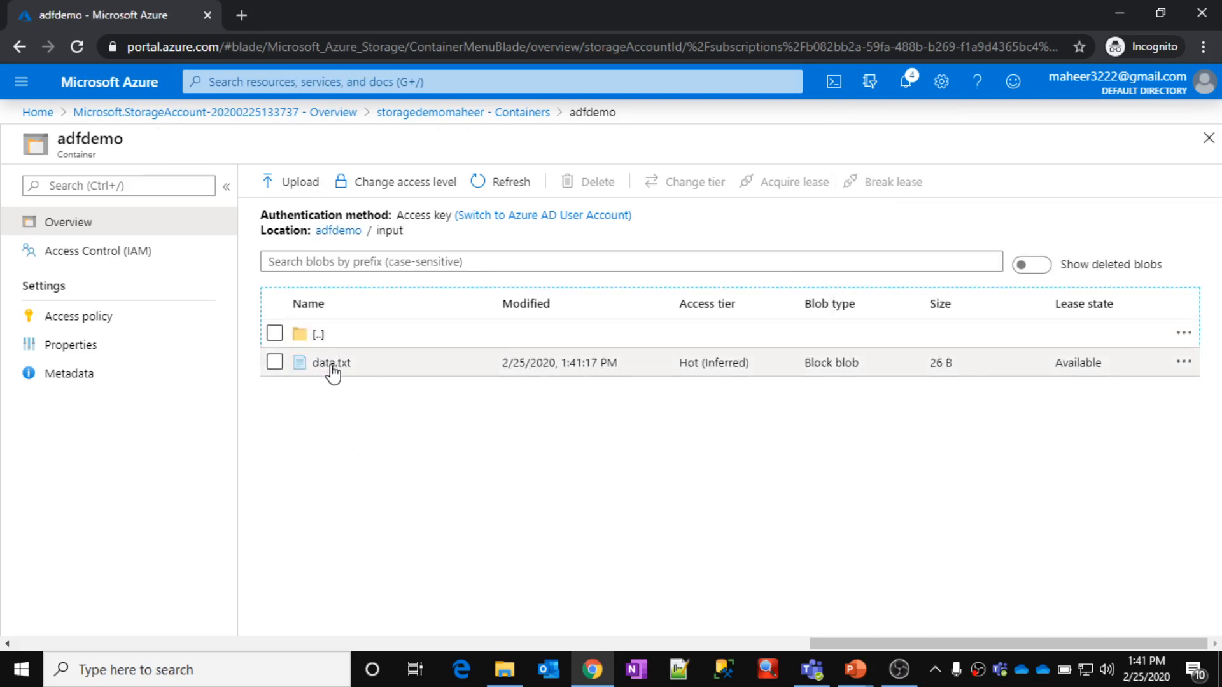
left_click(1184, 362)
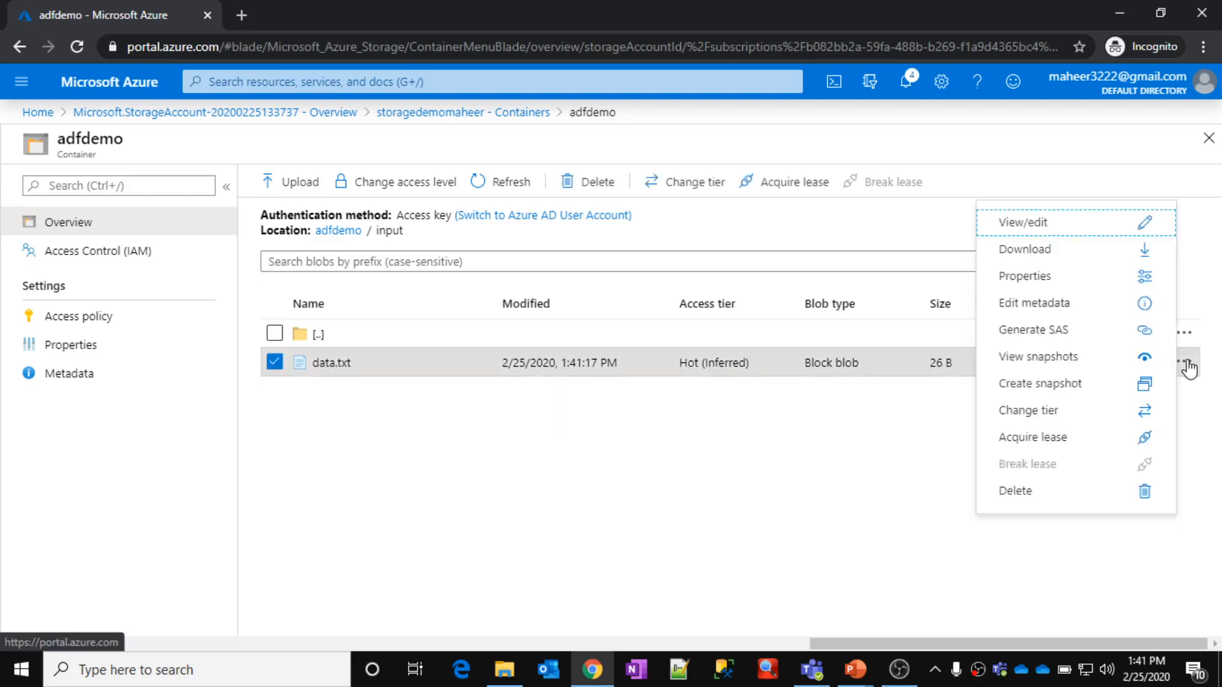
left_click(1027, 224)
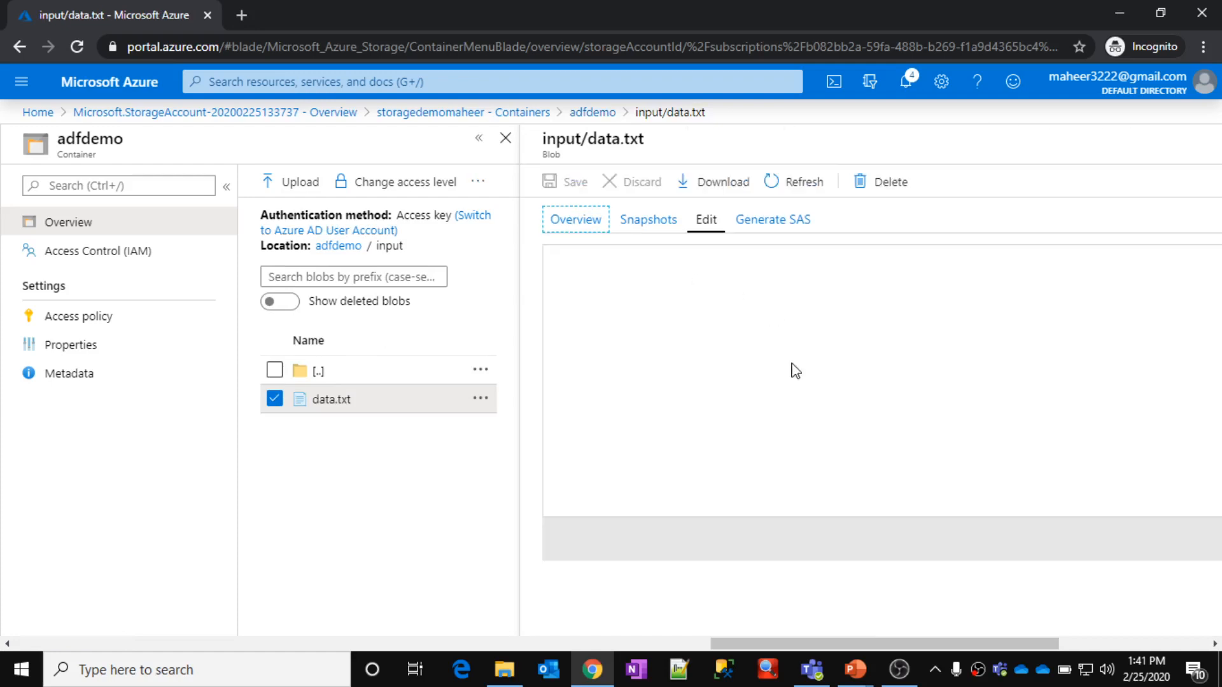
left_click_drag(608, 256, 695, 264)
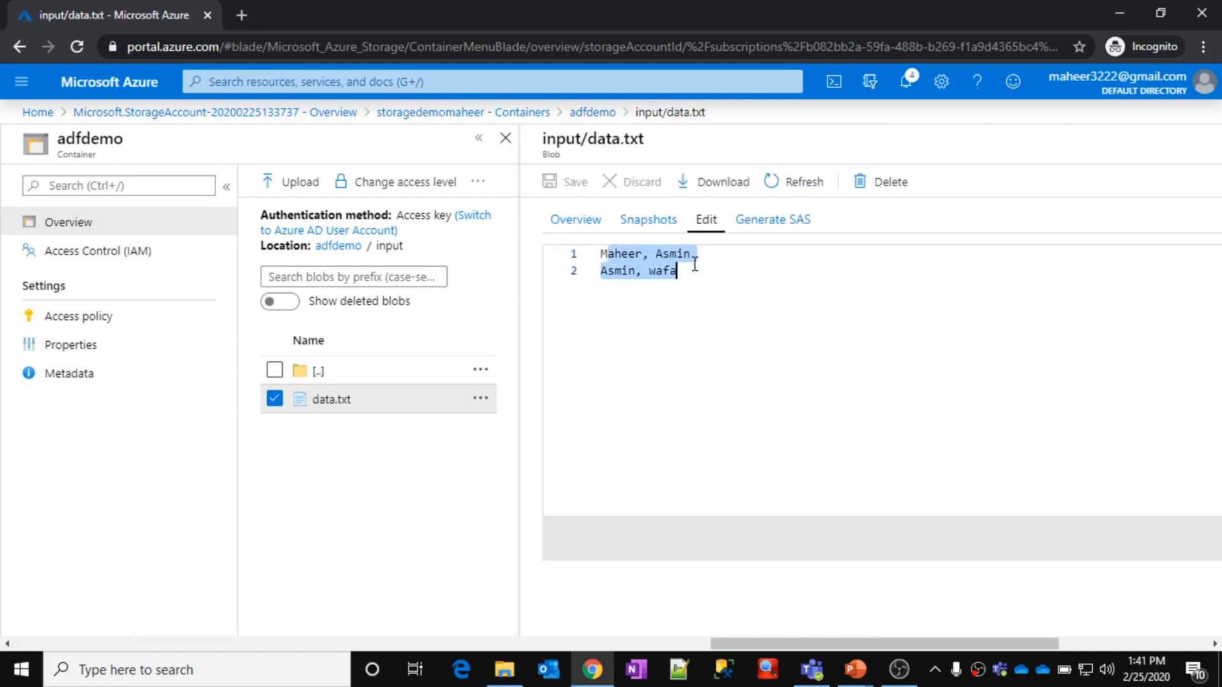
left_click(696, 268)
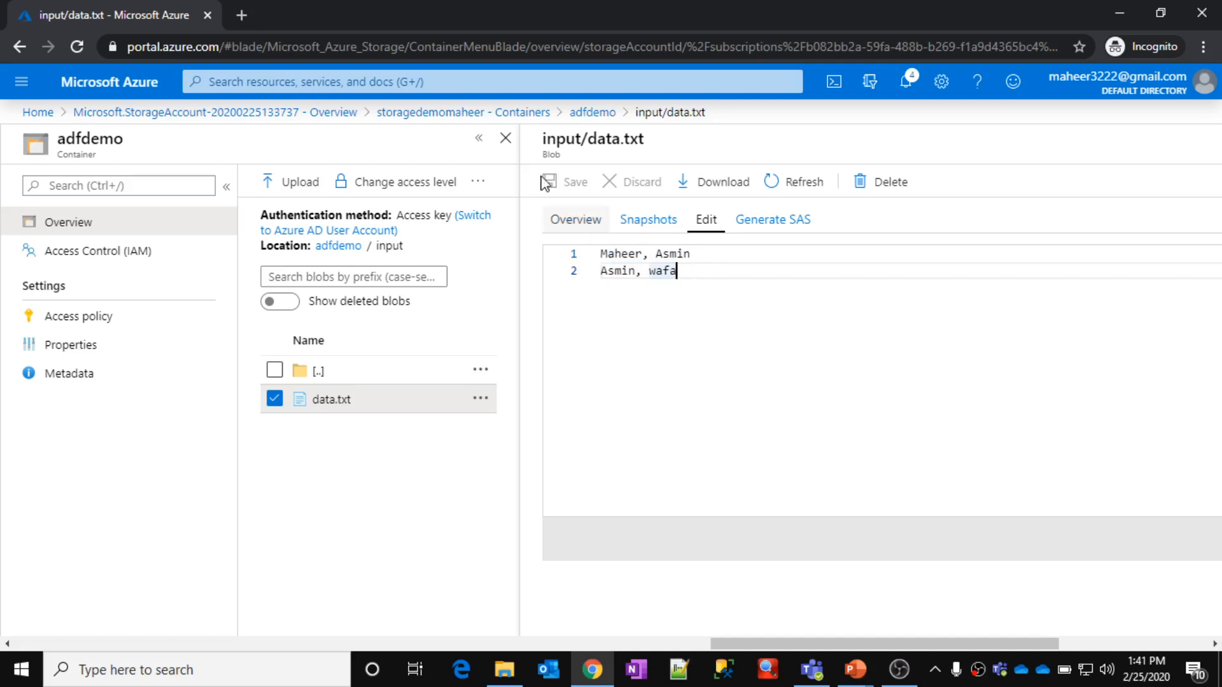
left_click(506, 138)
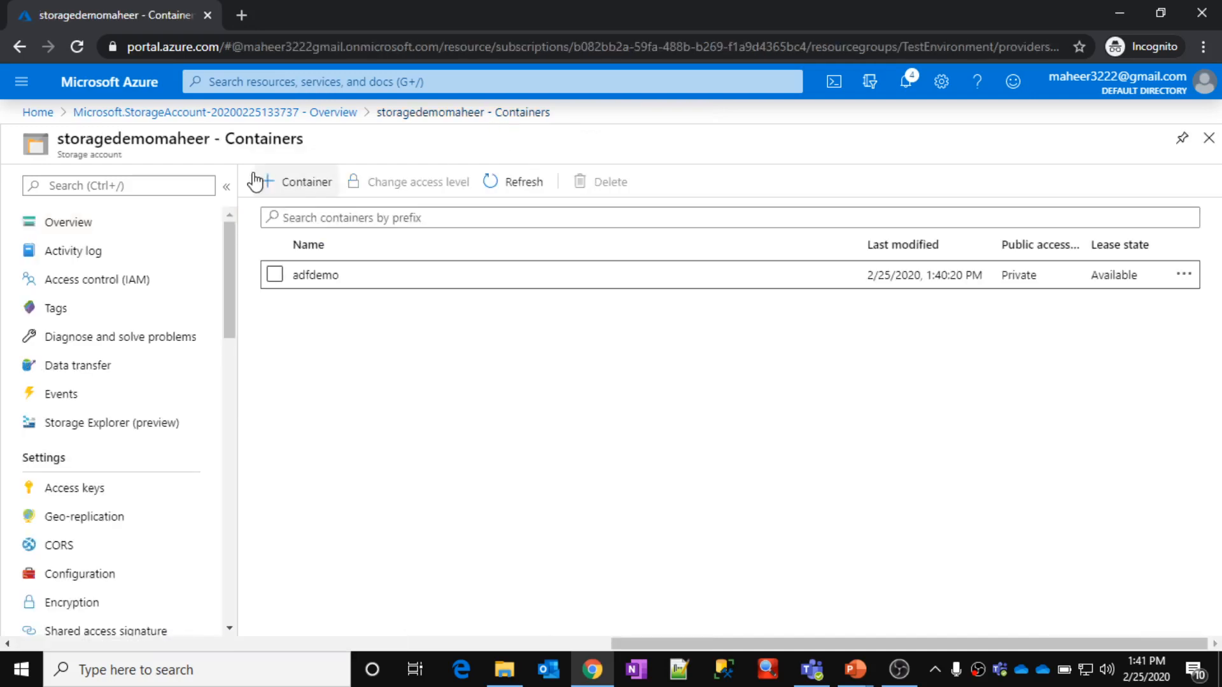
Step: Search the Marketplace for Data Factory from a new resource and start creating one
left_click(41, 113)
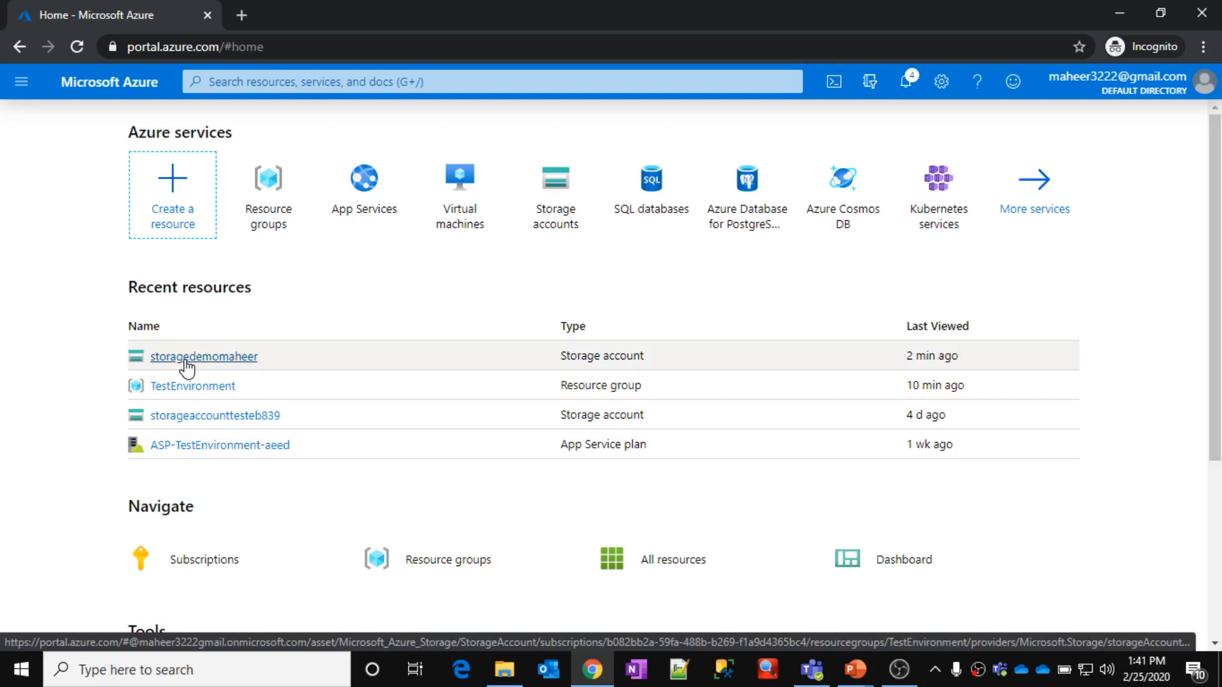
left_click(185, 196)
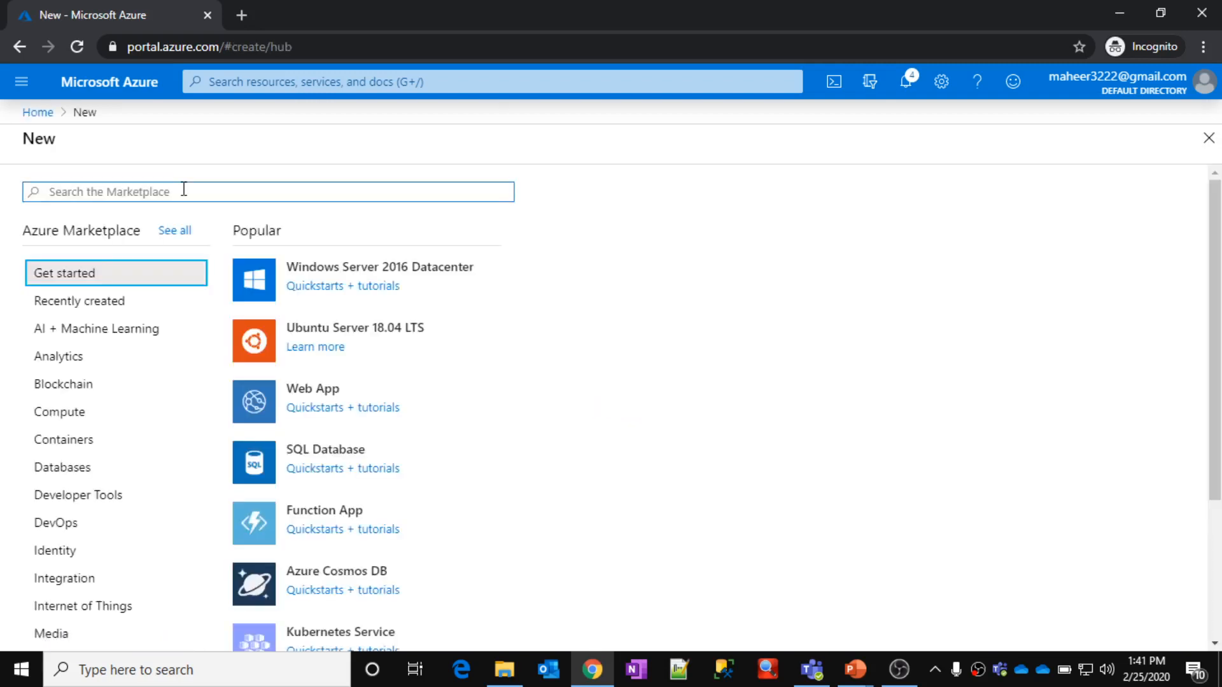
type("data factory")
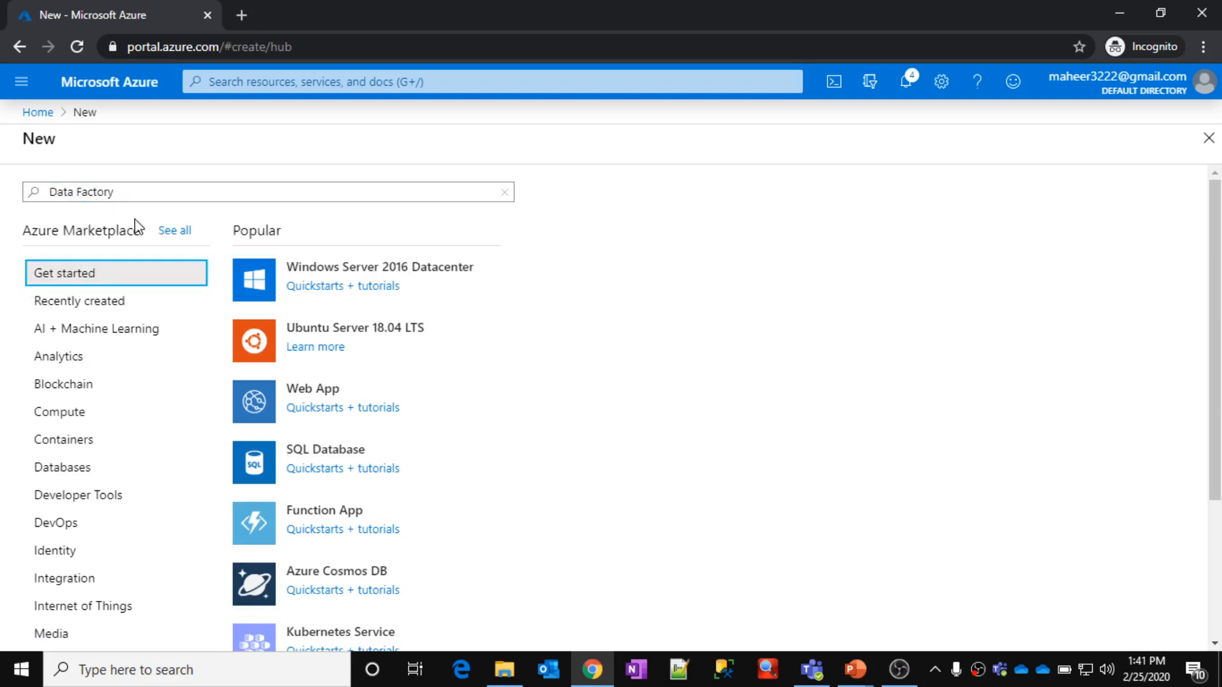
key("Return")
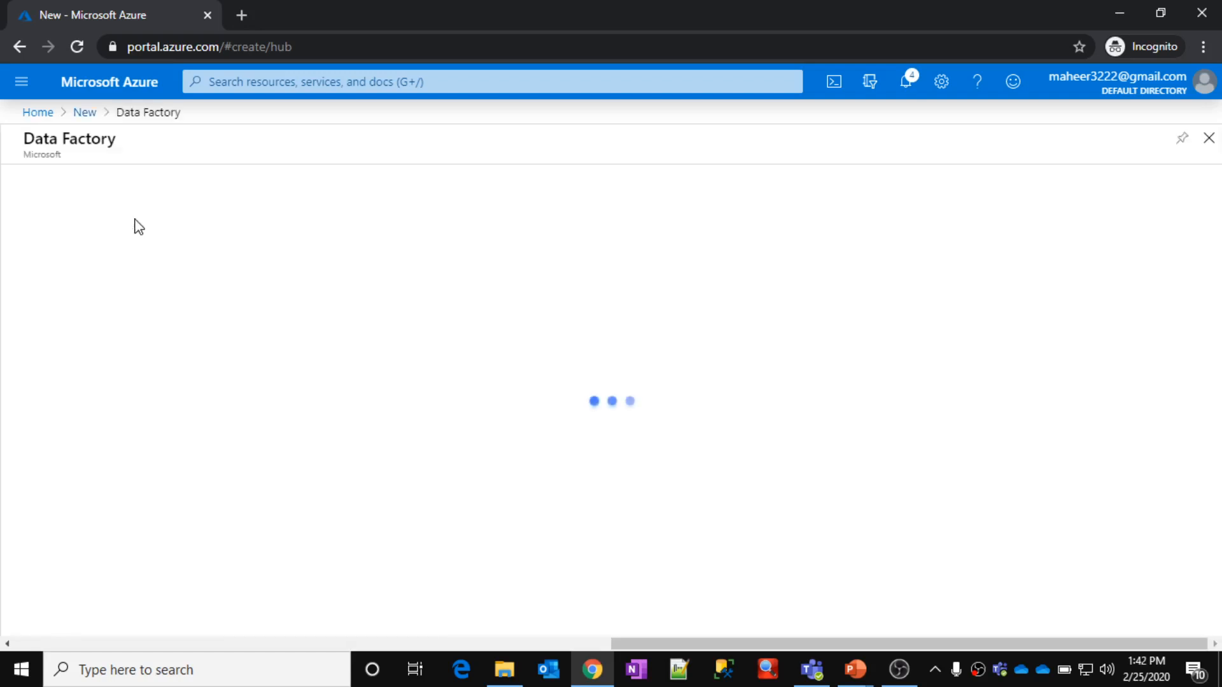
left_click(159, 261)
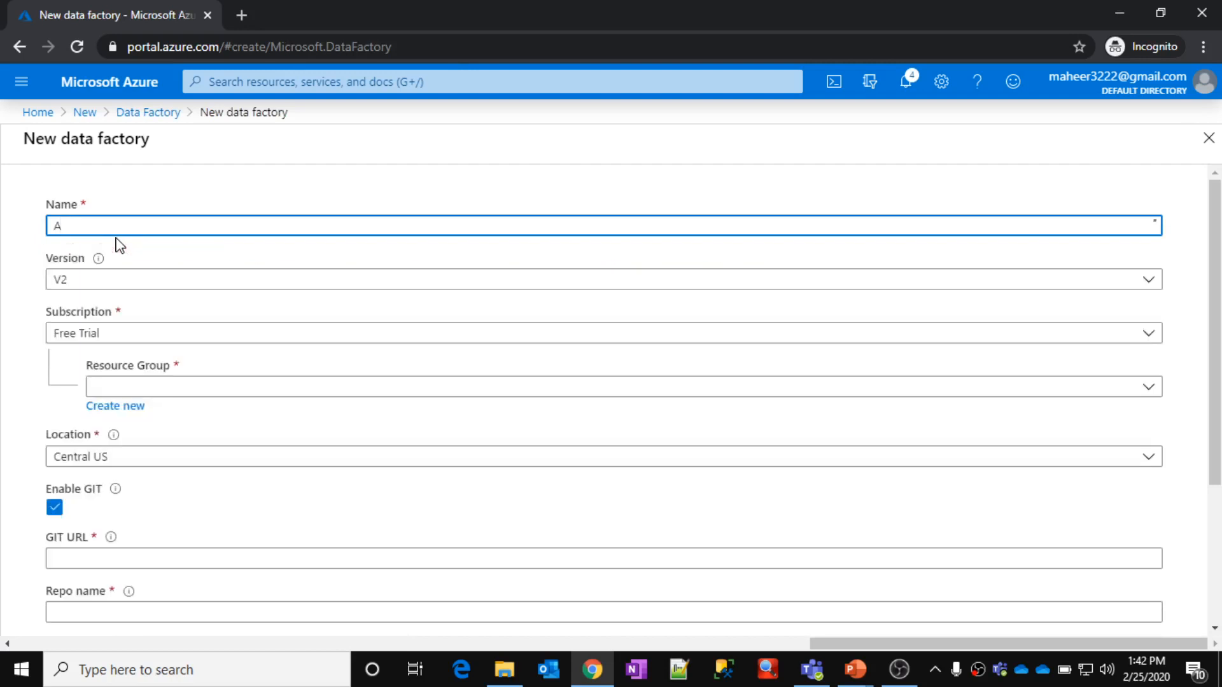
Step: Create the data factory with ADFDemo plus the owner's first name as its name, resource group TestEnvironment and GIT disabled
type("Dem")
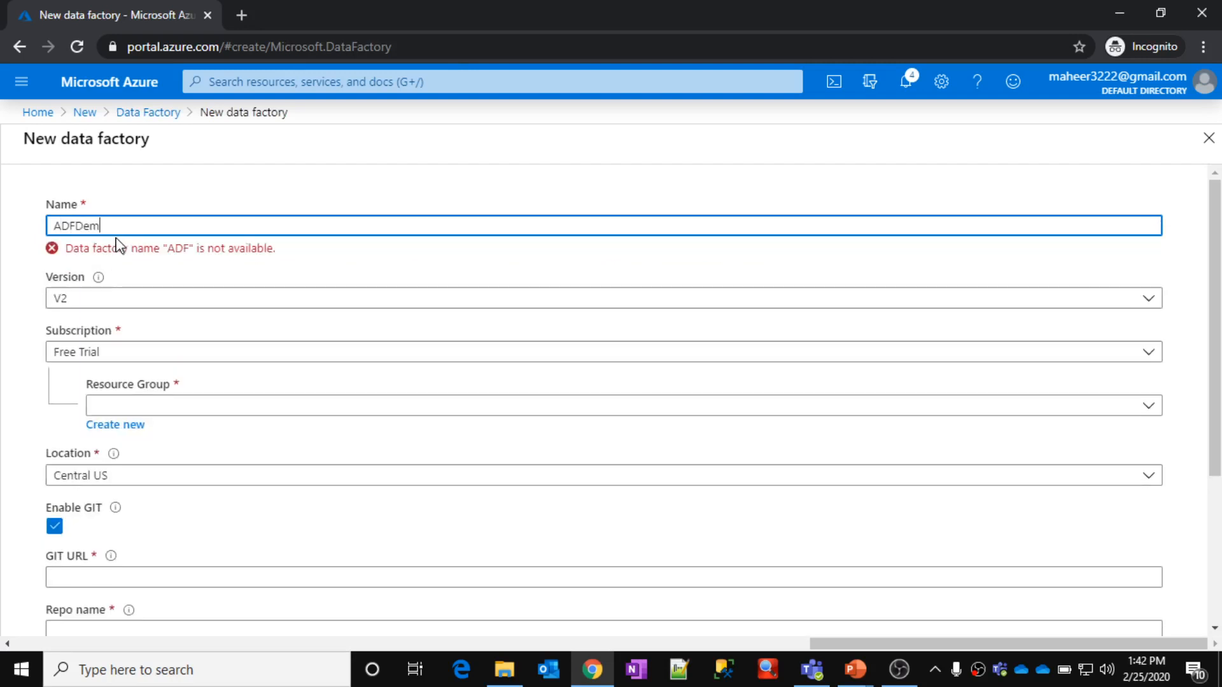
type("oMaheer")
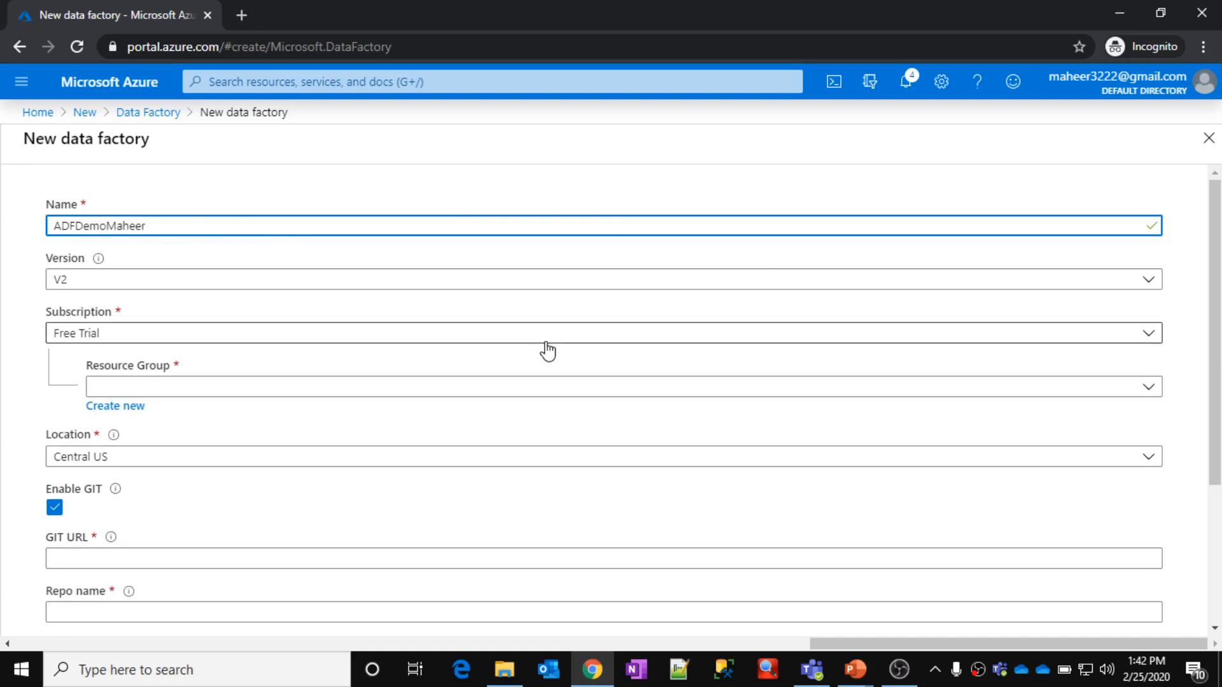
left_click(1145, 386)
left_click(284, 452)
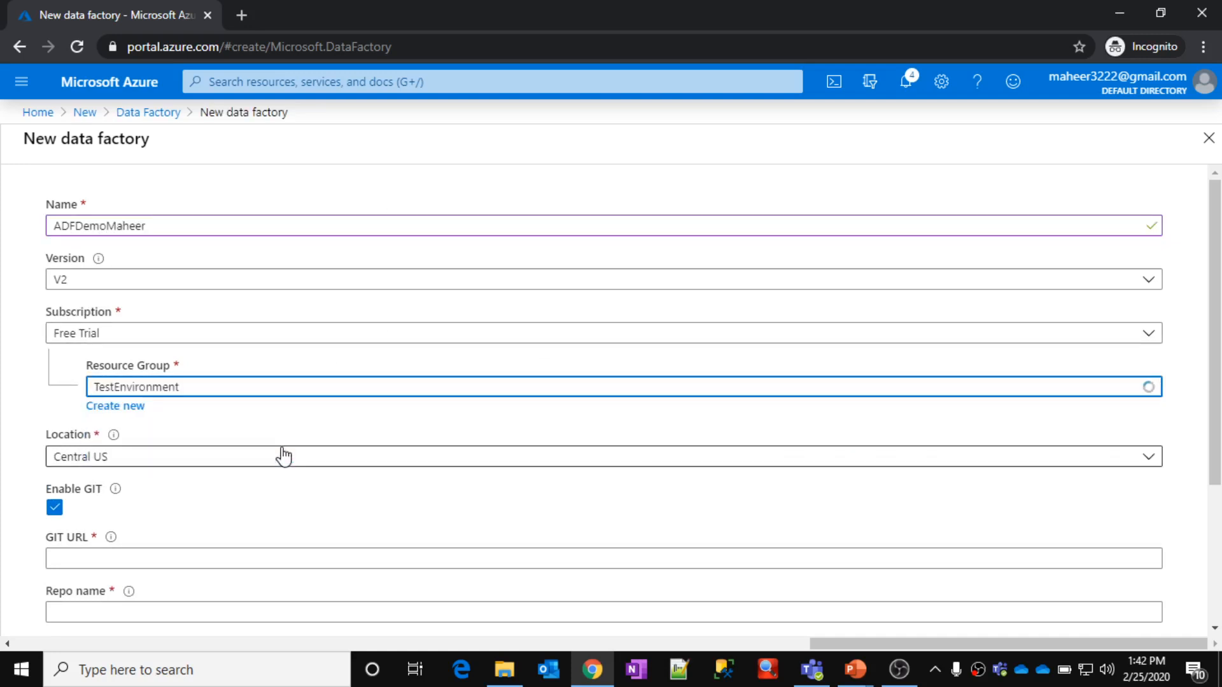
left_click_drag(1218, 399, 1217, 504)
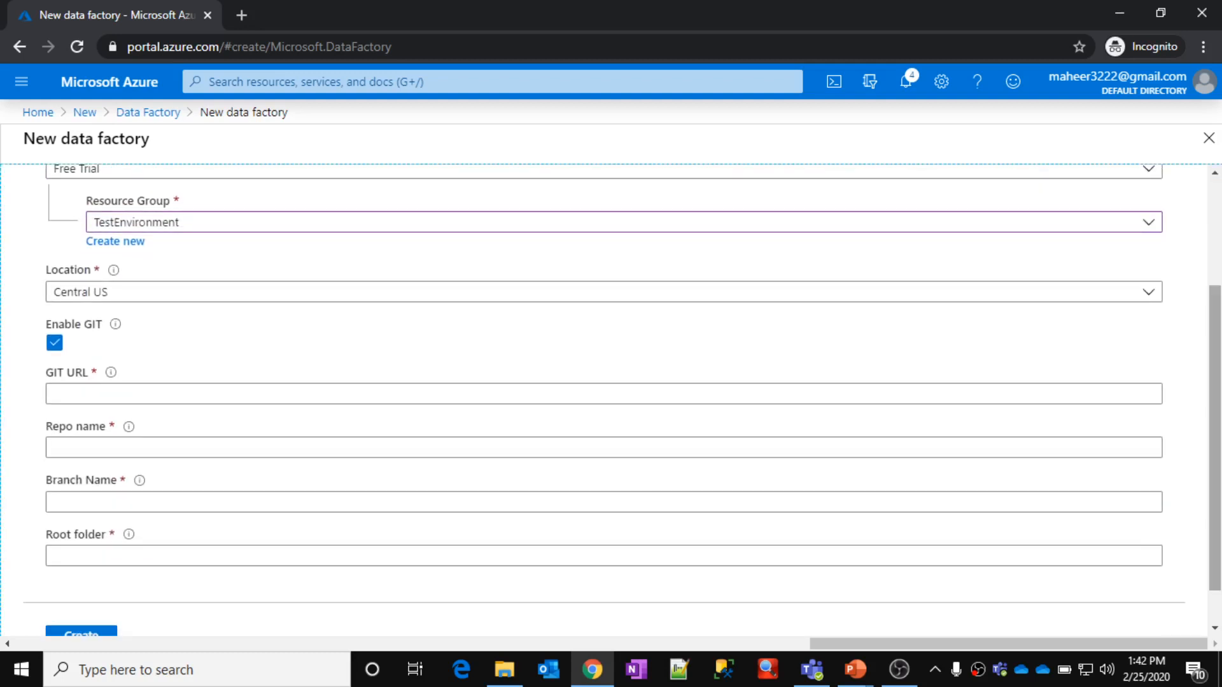
left_click(55, 345)
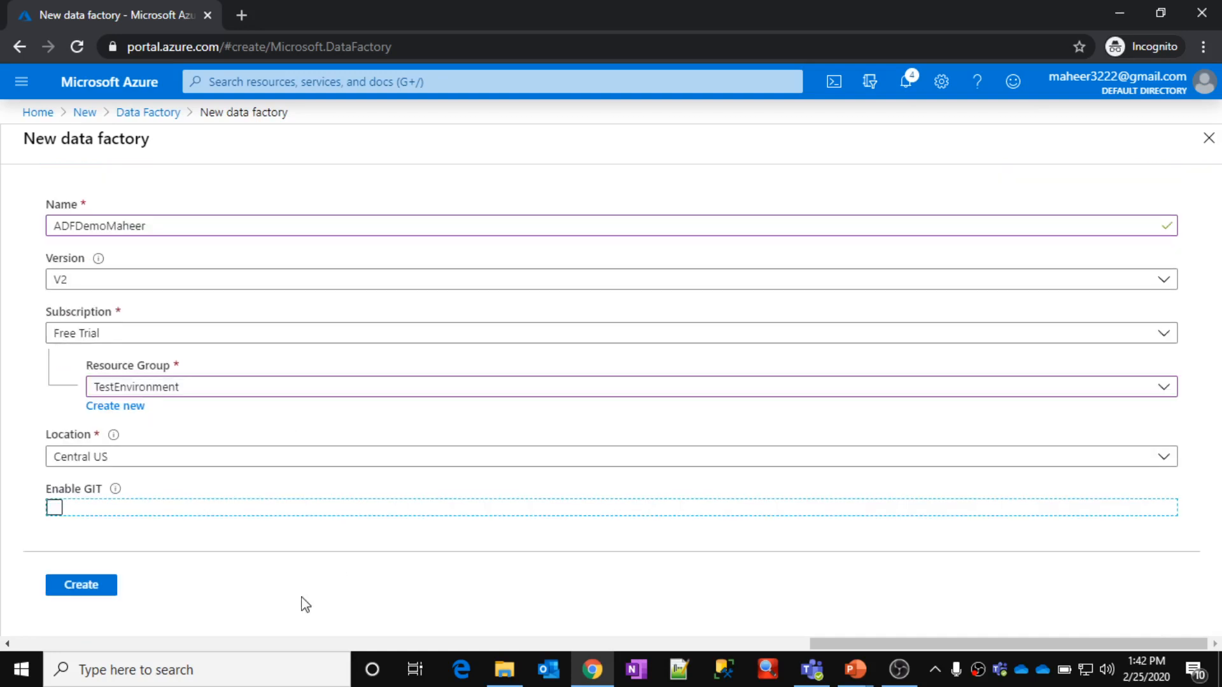
left_click(101, 589)
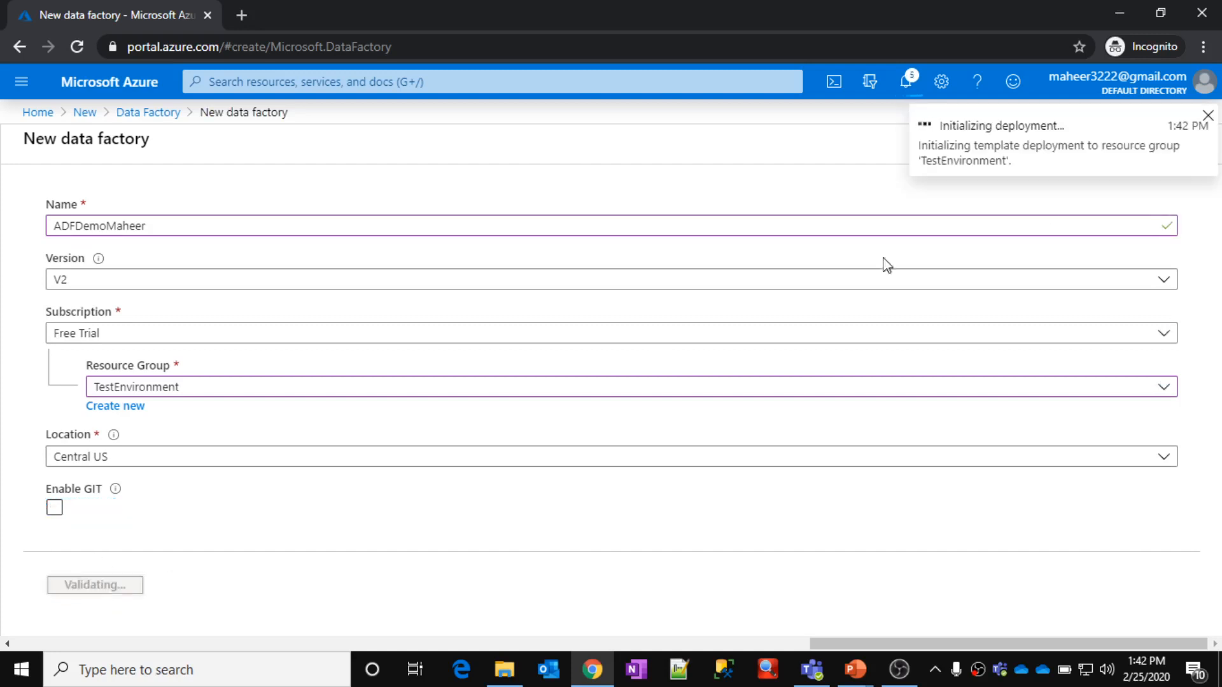
left_click_drag(948, 127, 1053, 127)
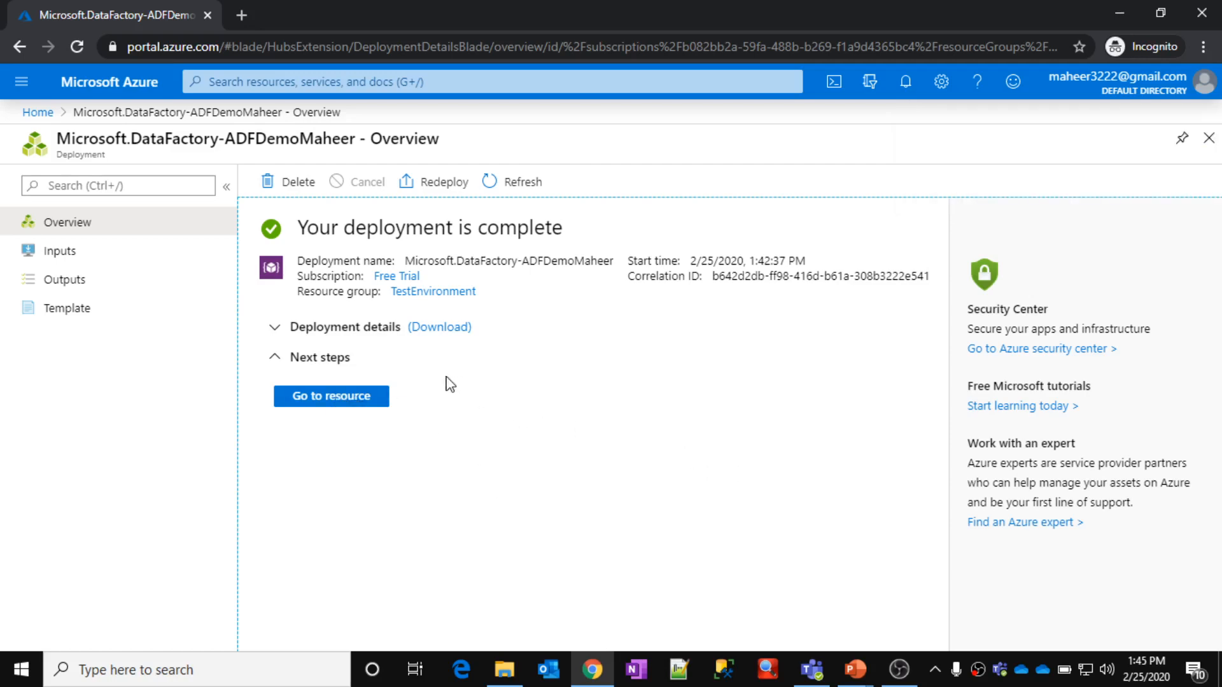
left_click(911, 672)
left_click(914, 674)
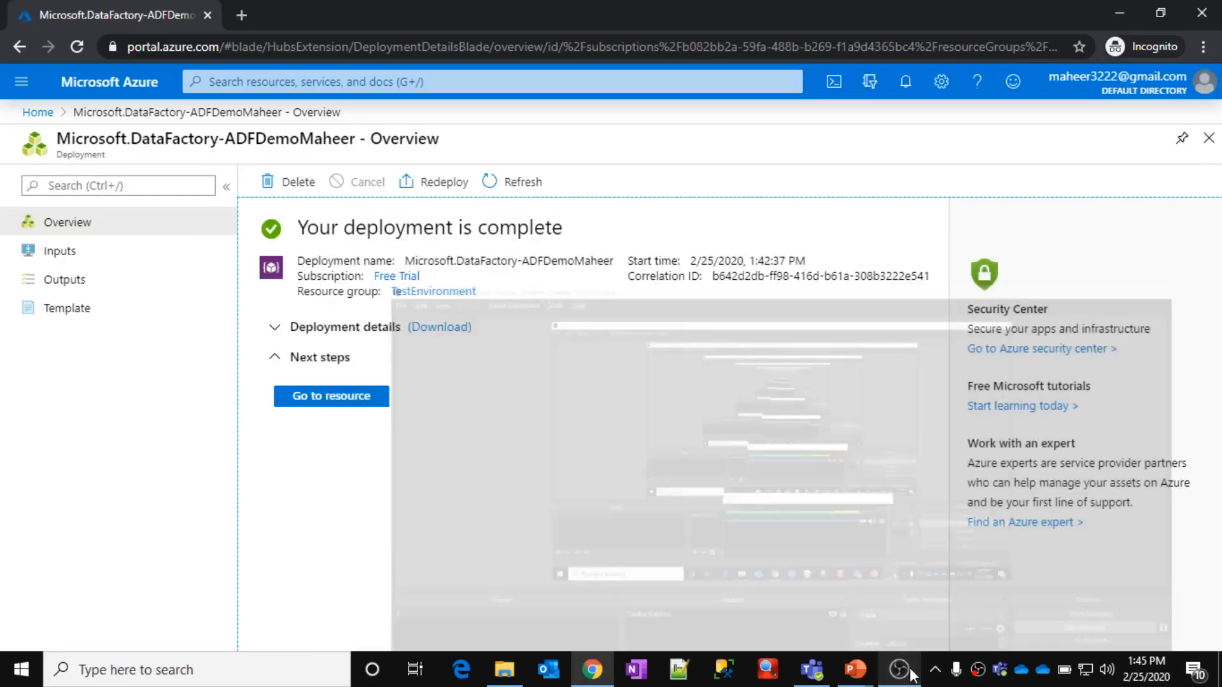
Step: Open the deployed data factory resource and launch its Author & Monitor site
left_click(357, 400)
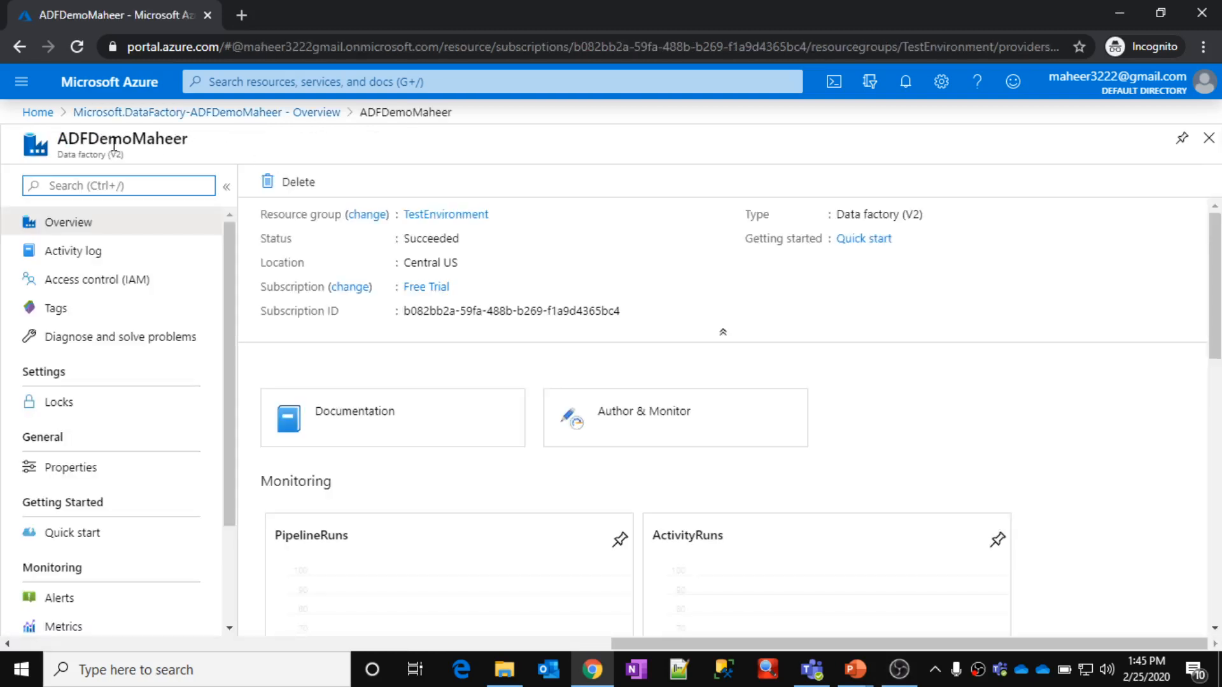
left_click_drag(80, 145, 176, 145)
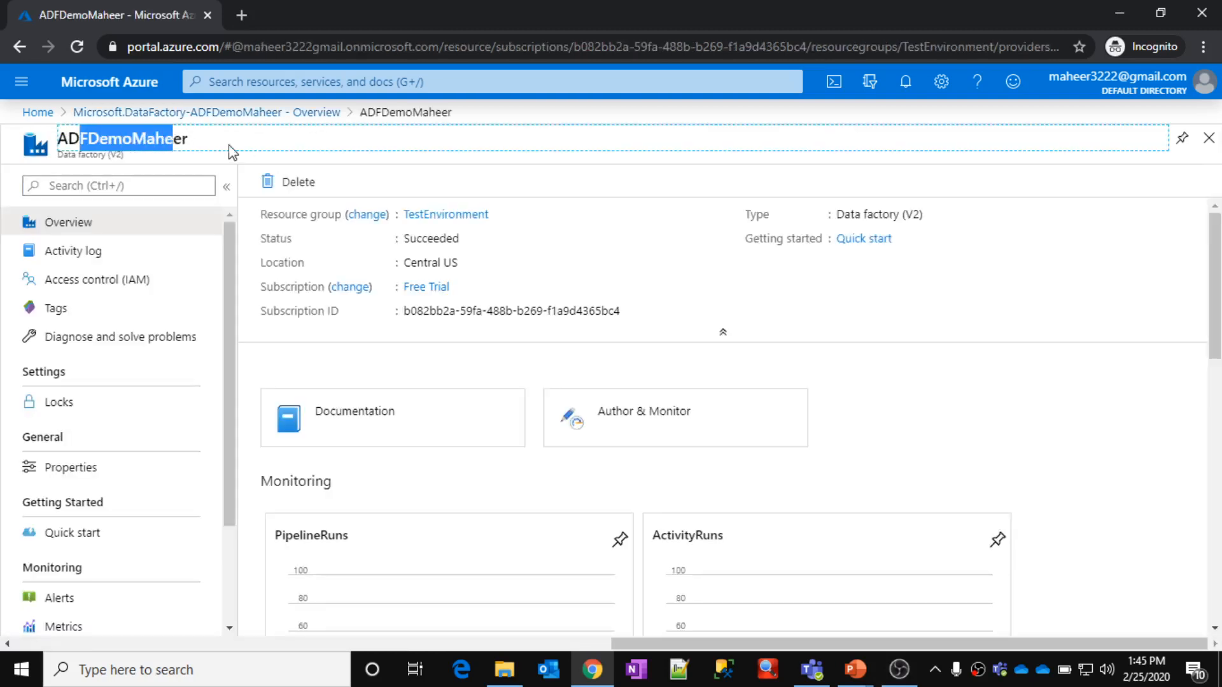
left_click(655, 435)
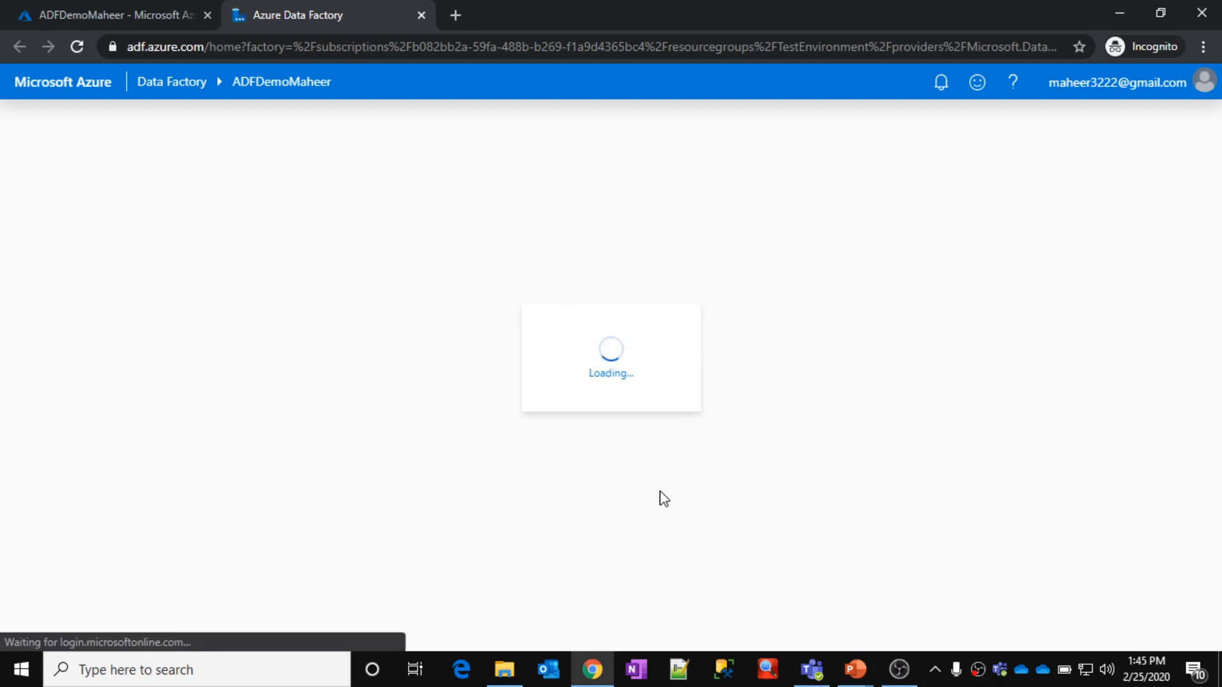
Step: Return to the Azure portal, review the input folder of the storage account's adfdemo container, and go back to the container list
left_click(159, 8)
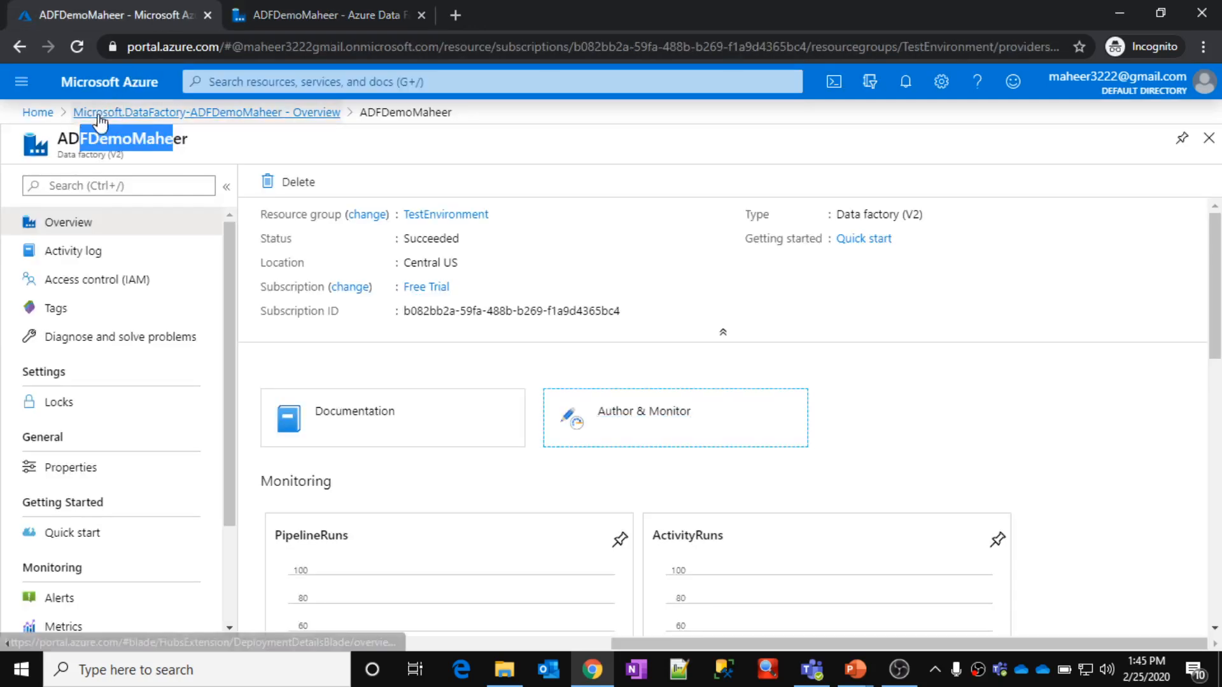
left_click(47, 114)
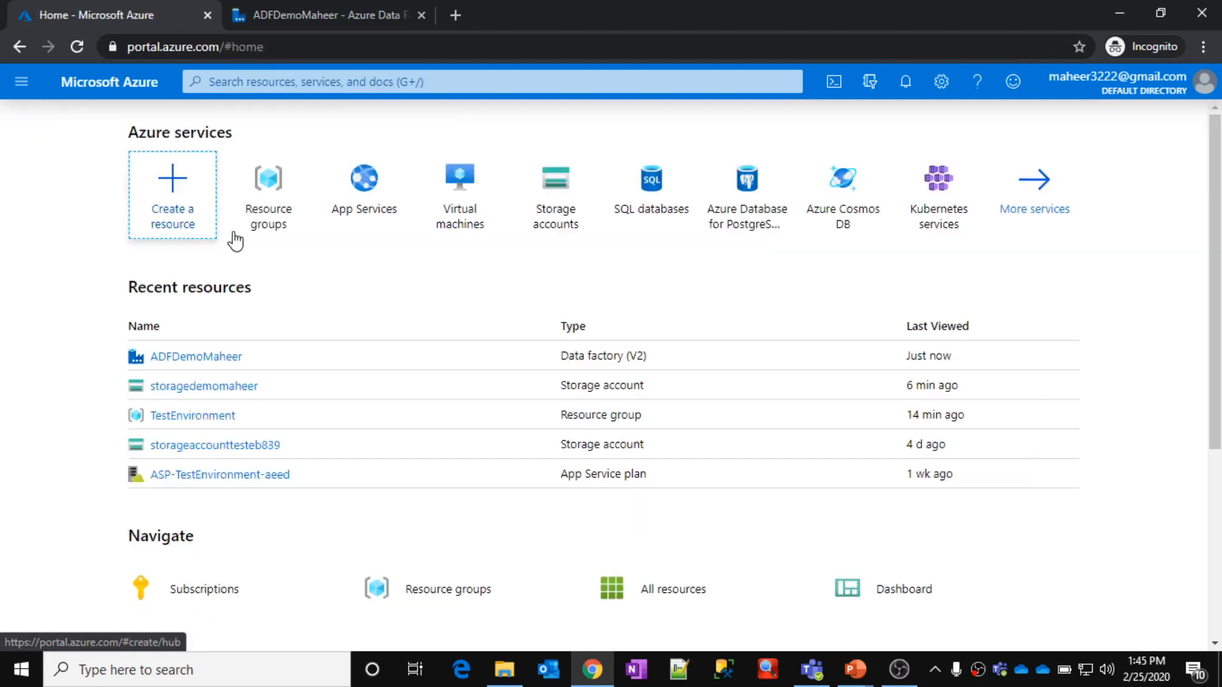
left_click(200, 388)
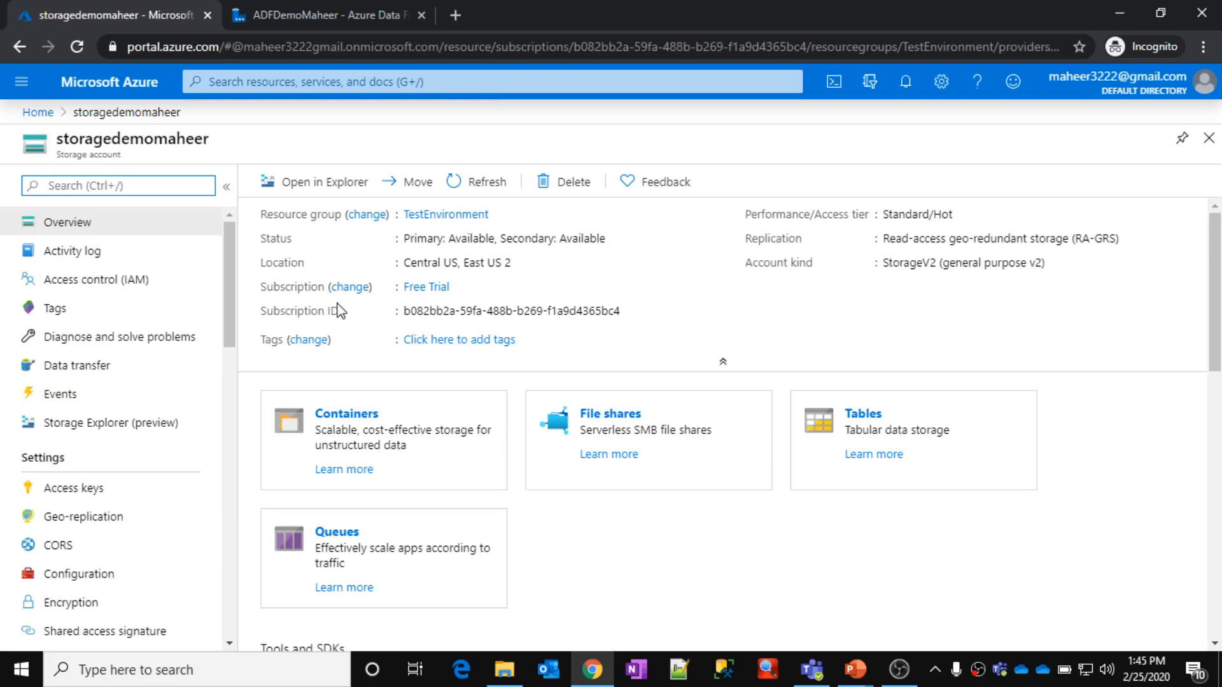
left_click(382, 443)
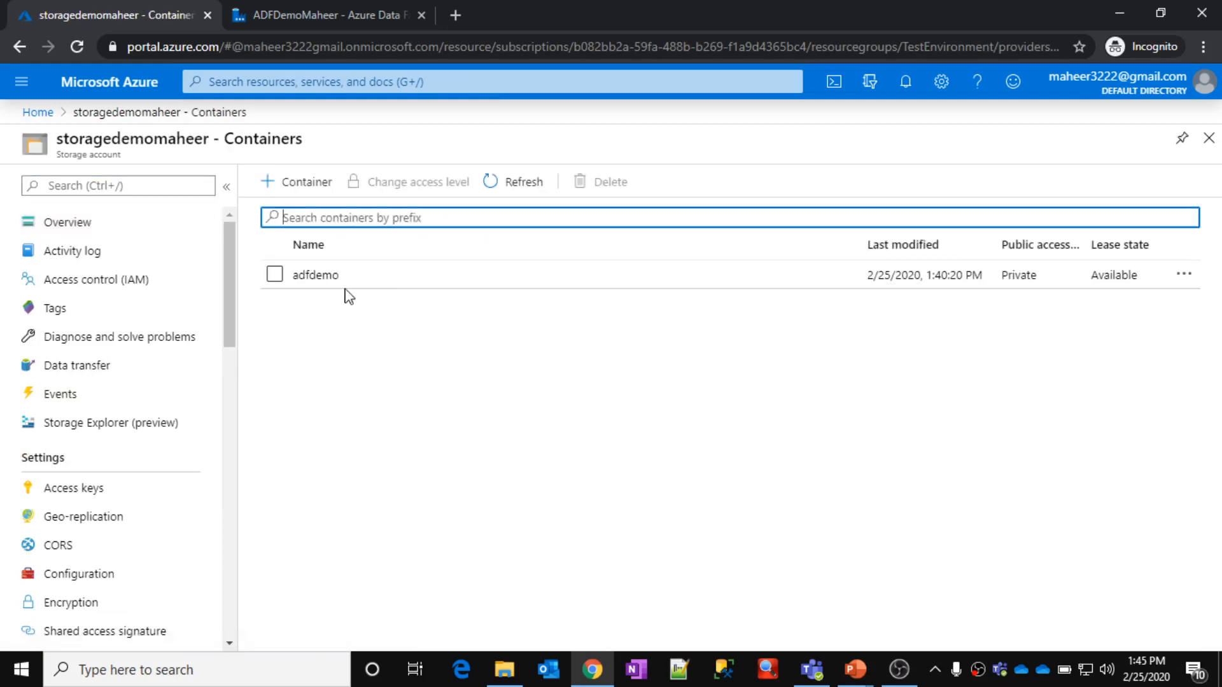
left_click(313, 280)
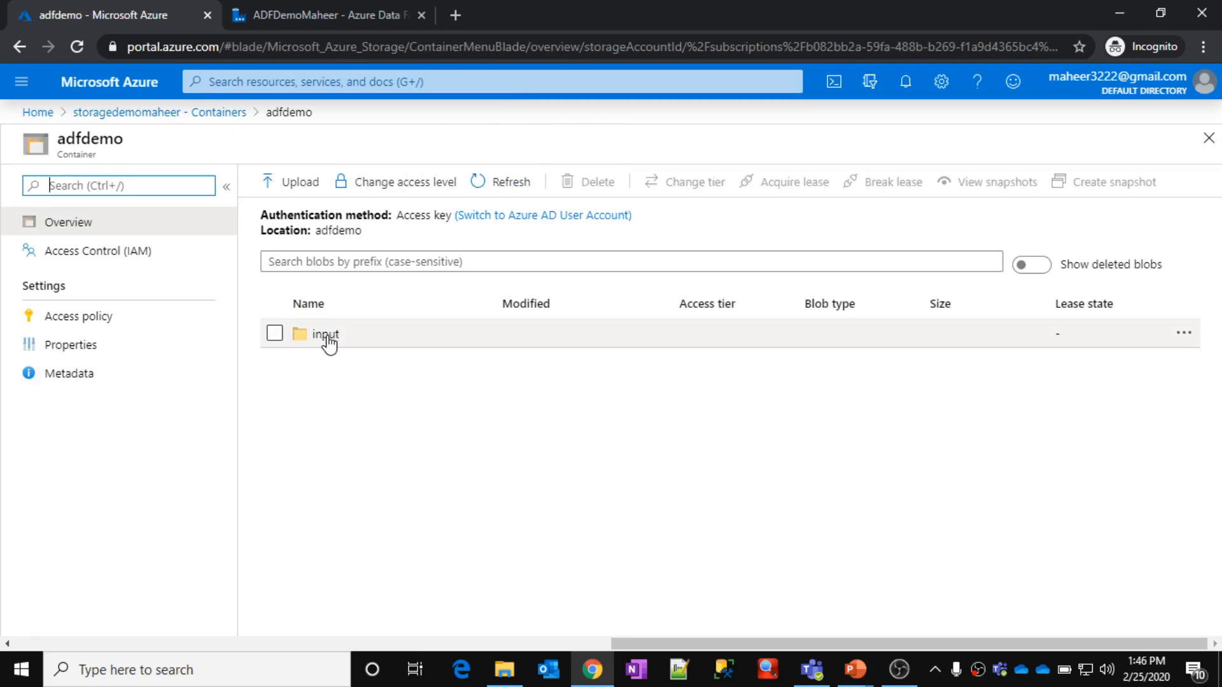
left_click(327, 337)
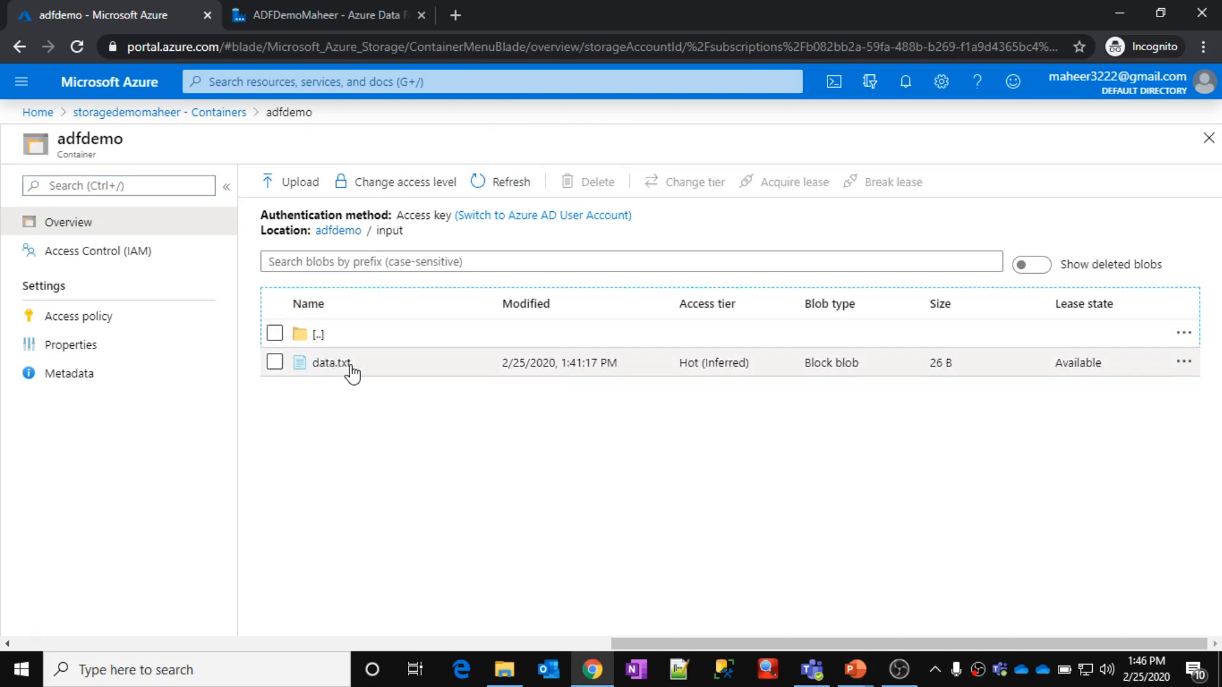
left_click(198, 113)
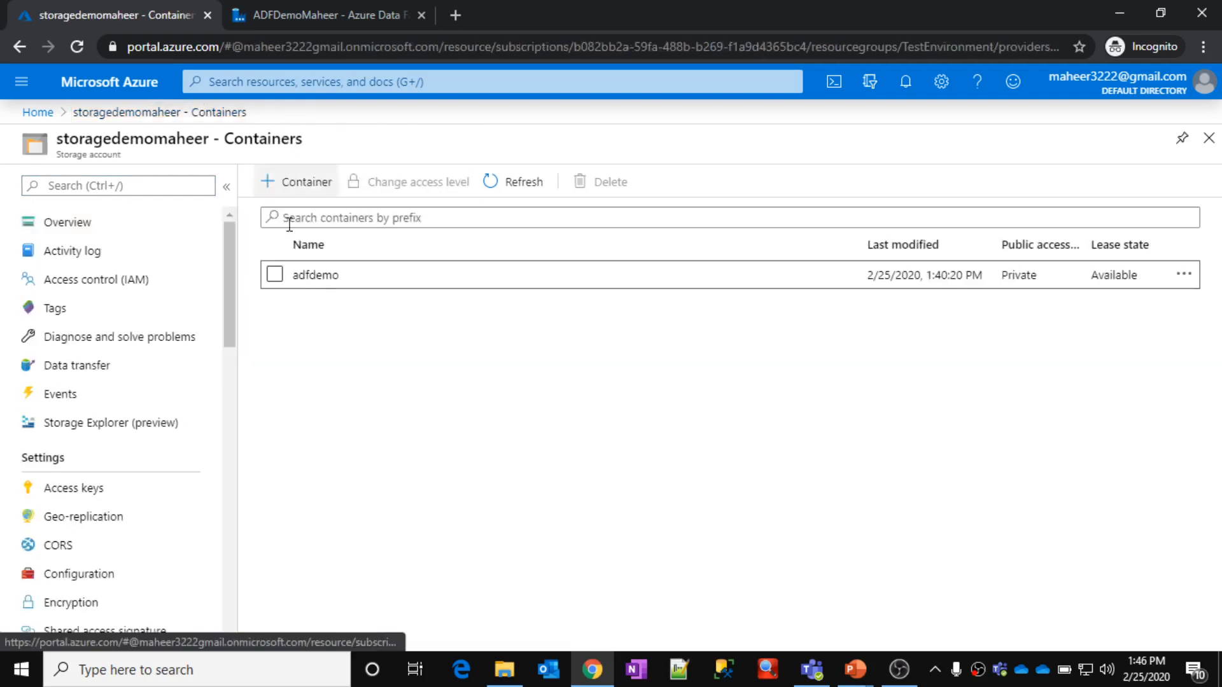
Step: Check the adfdemo container's contents in the Azure portal and open the data factory's authoring workspace
left_click(327, 279)
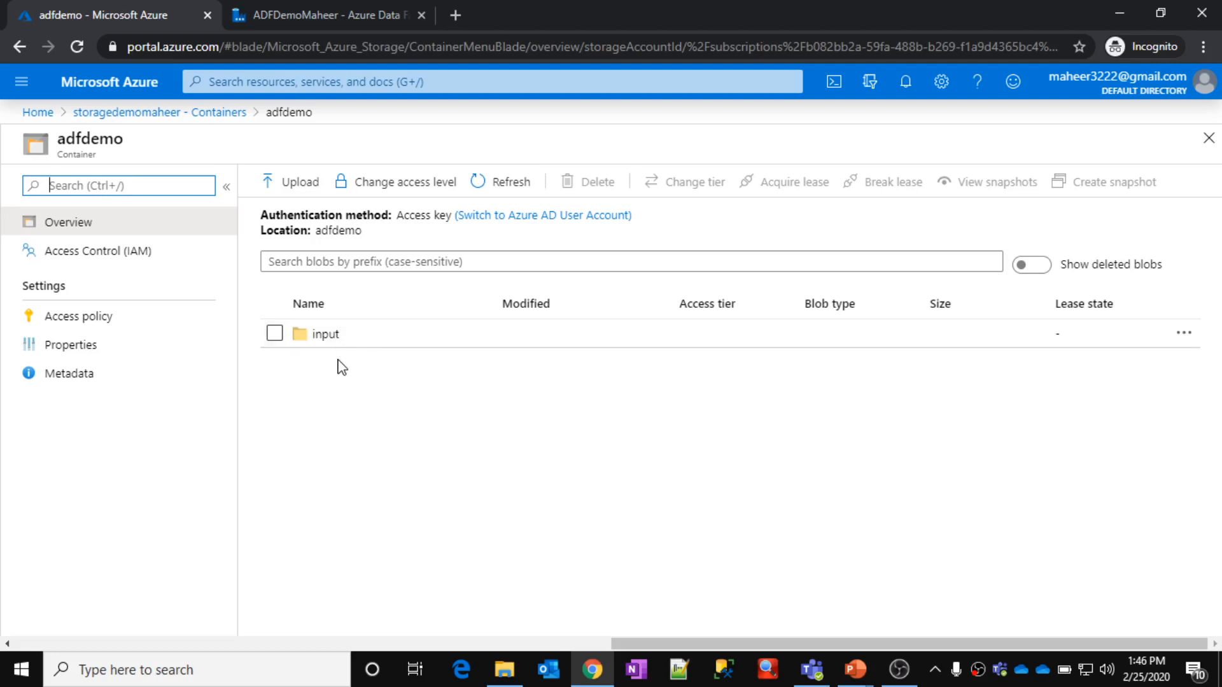
left_click(361, 19)
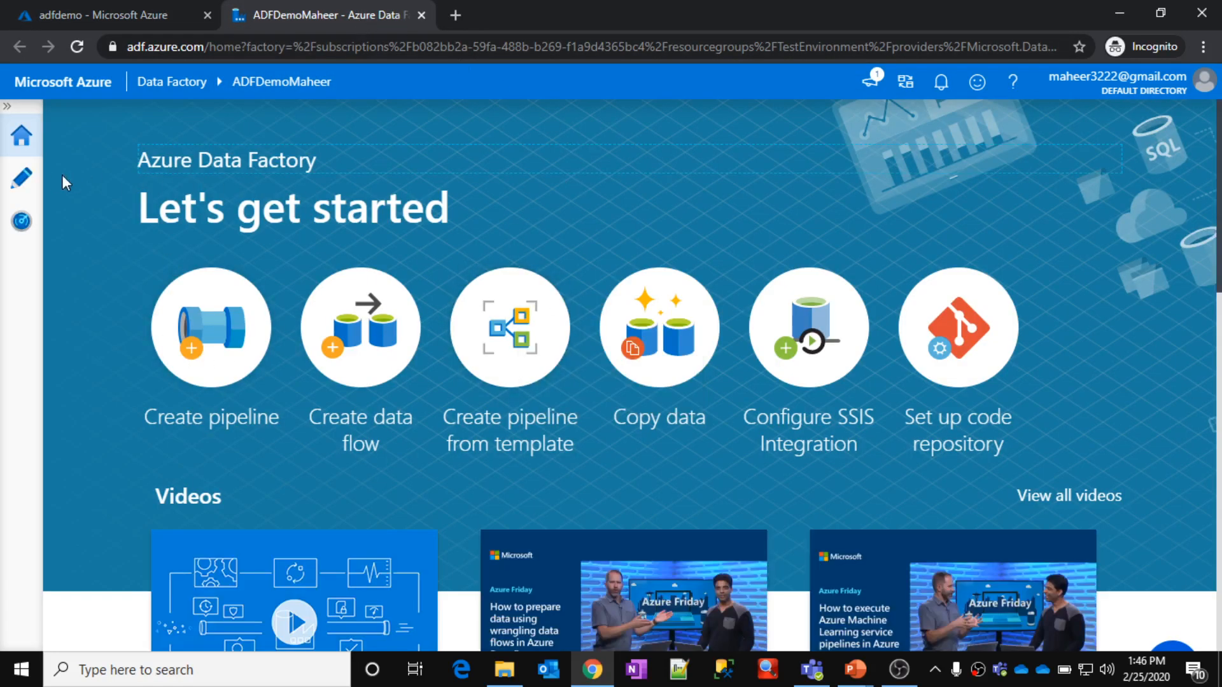
left_click(23, 180)
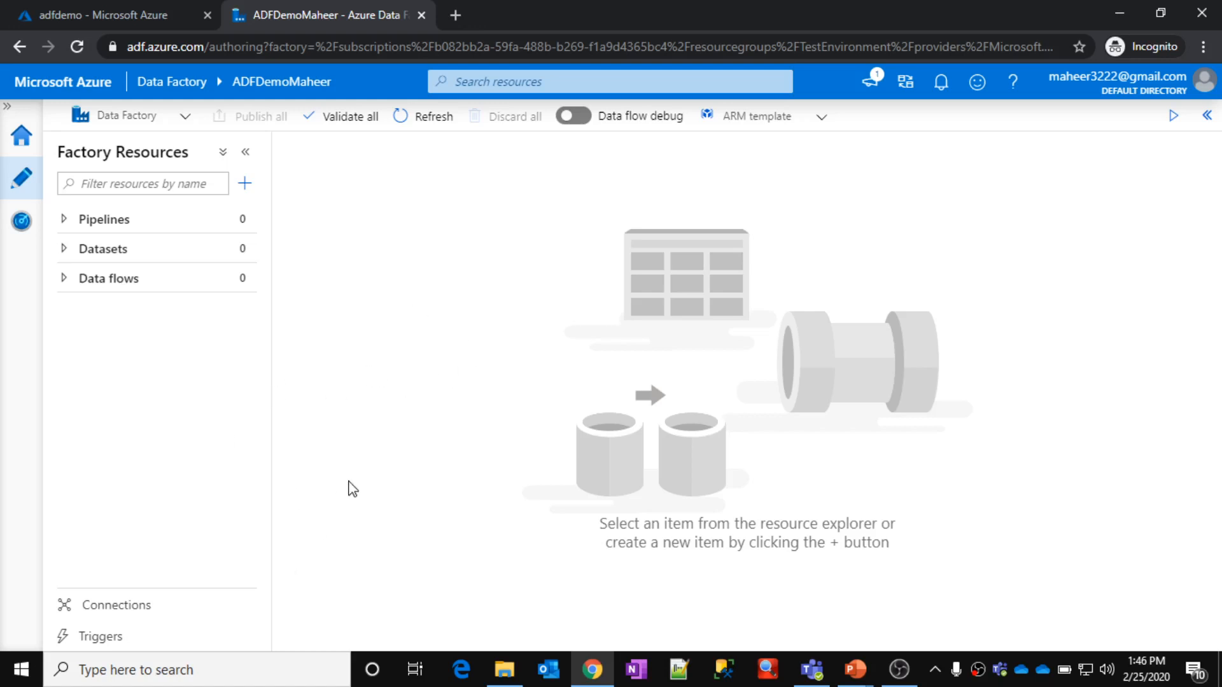
left_click(106, 4)
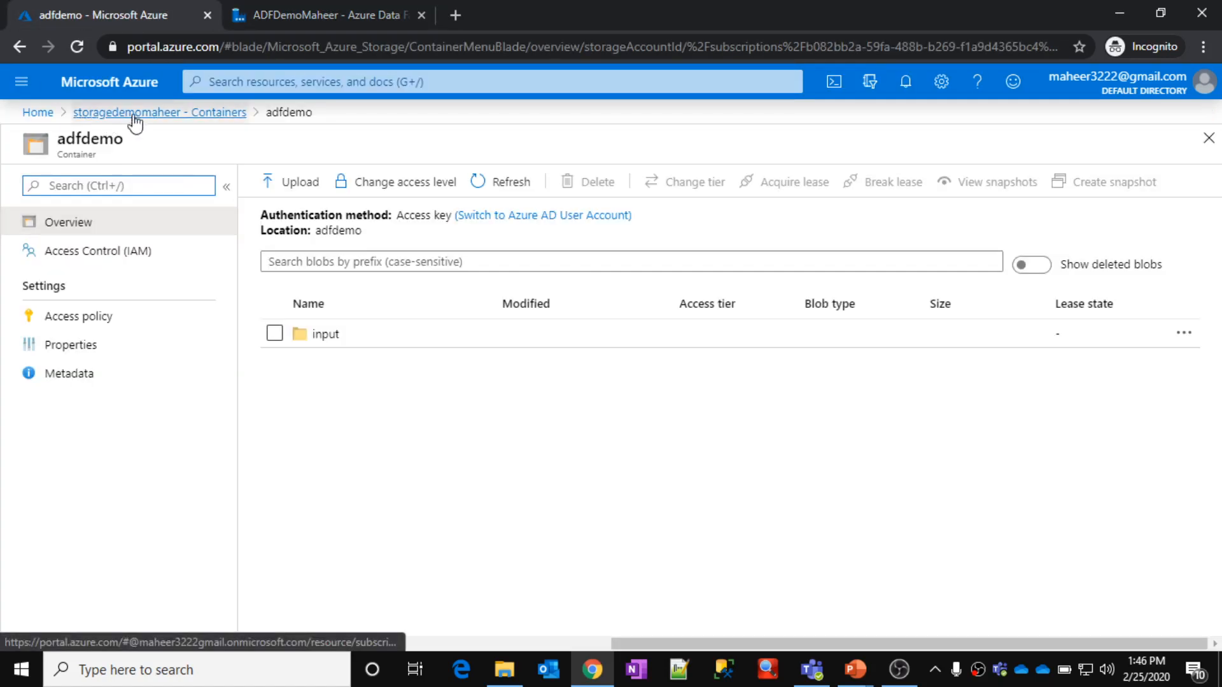
left_click(324, 16)
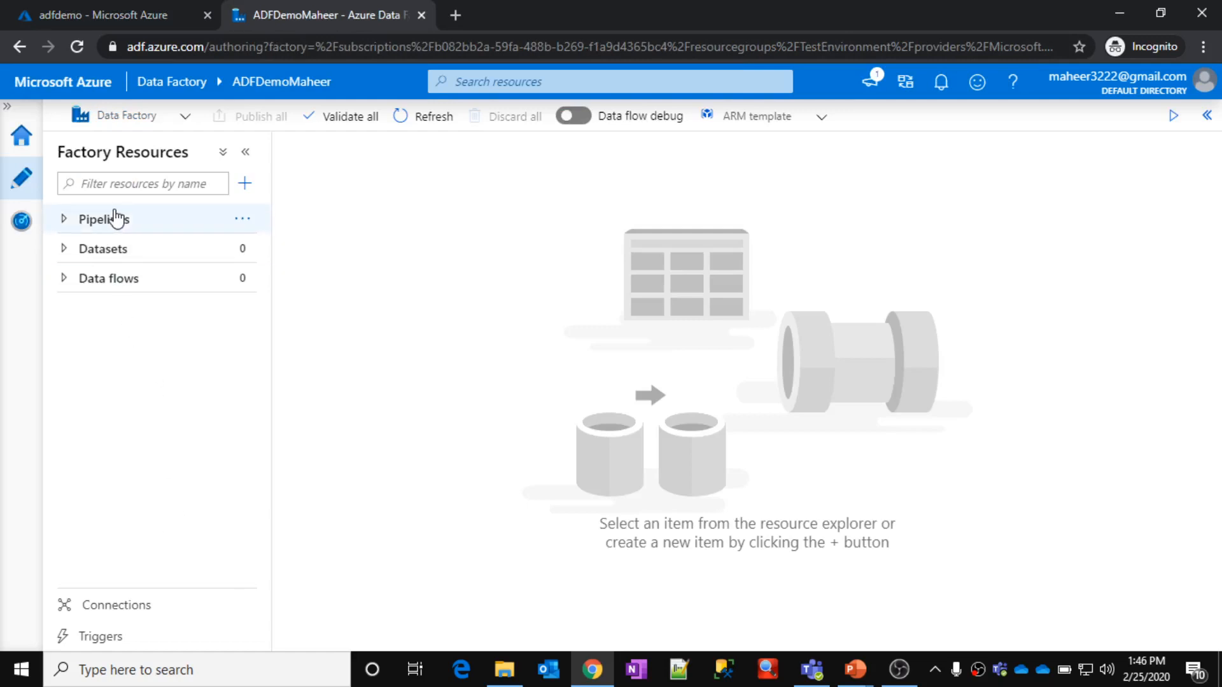
Step: Open the data factory's linked service connections and start a new linked service of type Azure Blob Storage
left_click(117, 605)
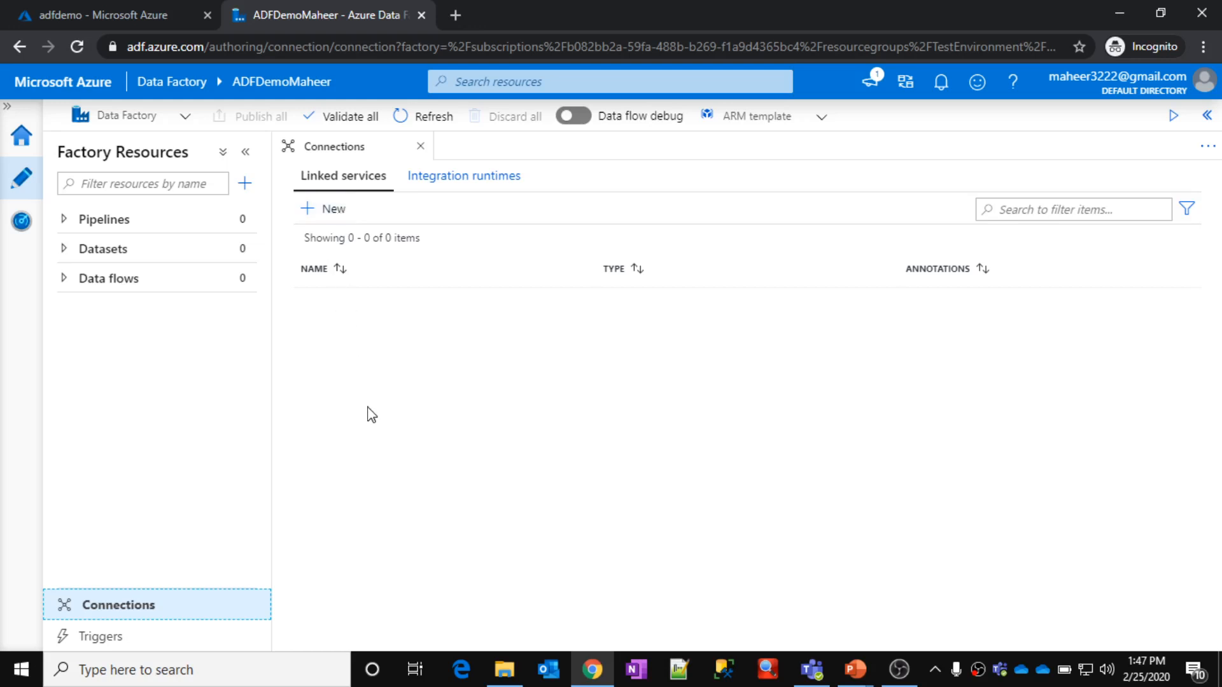
left_click(113, 7)
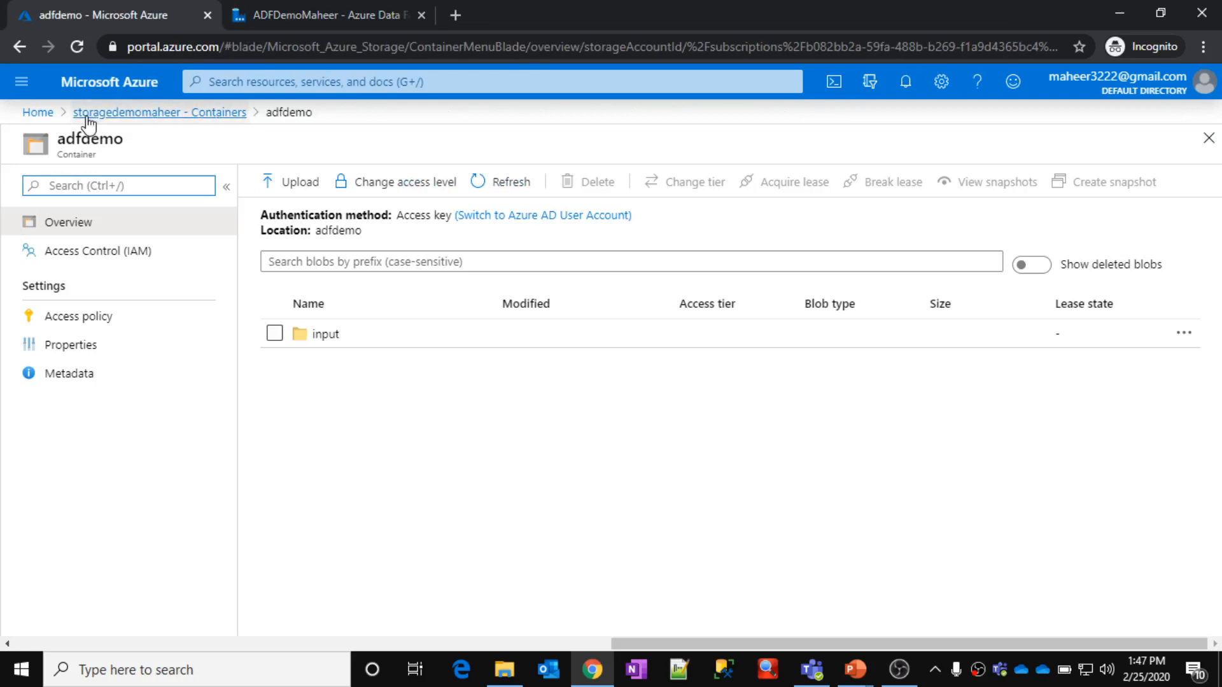
left_click(310, 26)
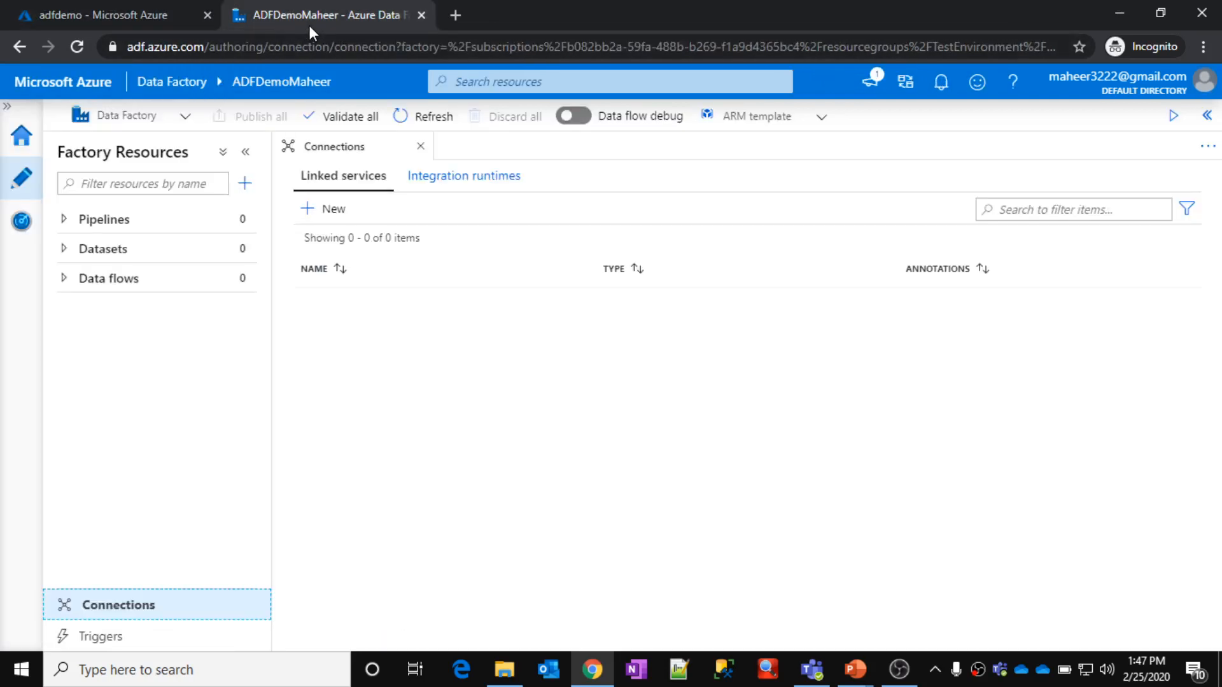
left_click(335, 217)
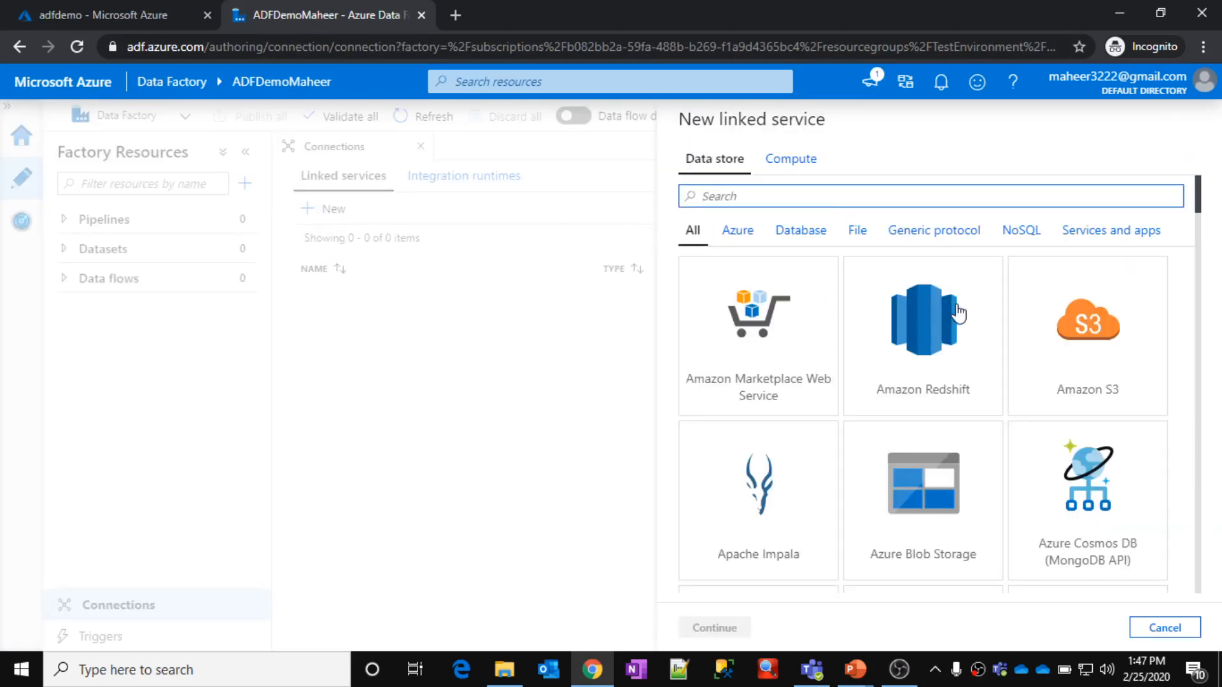
left_click(933, 517)
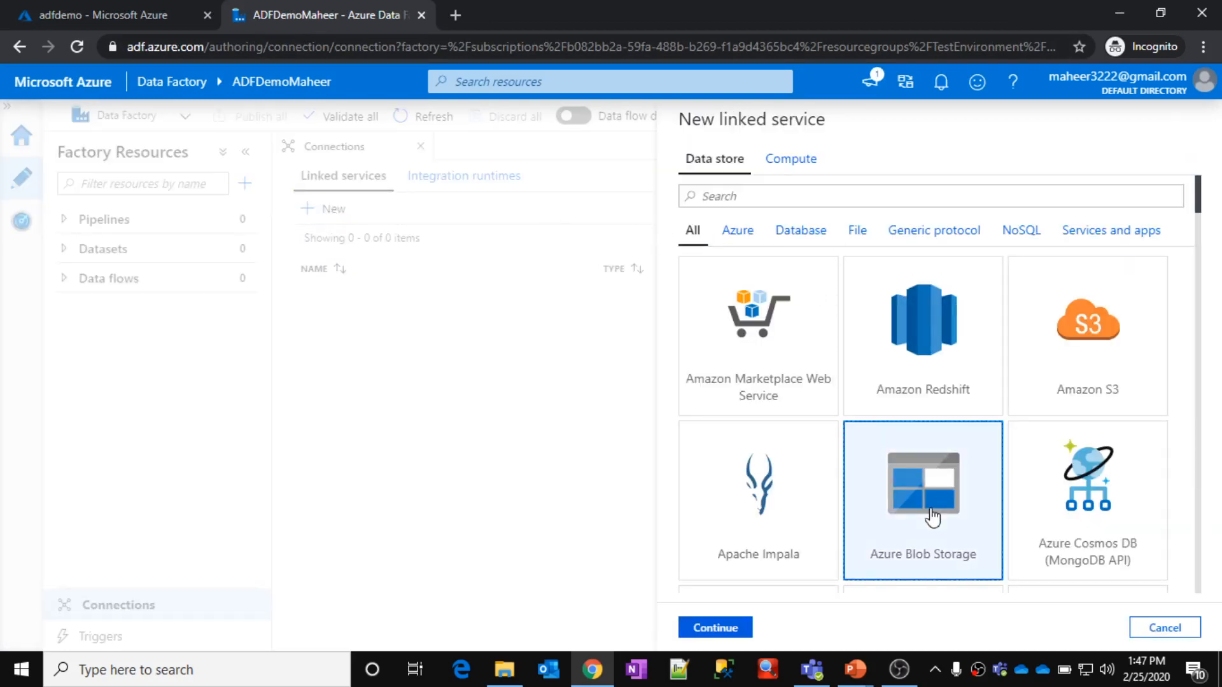
left_click(738, 628)
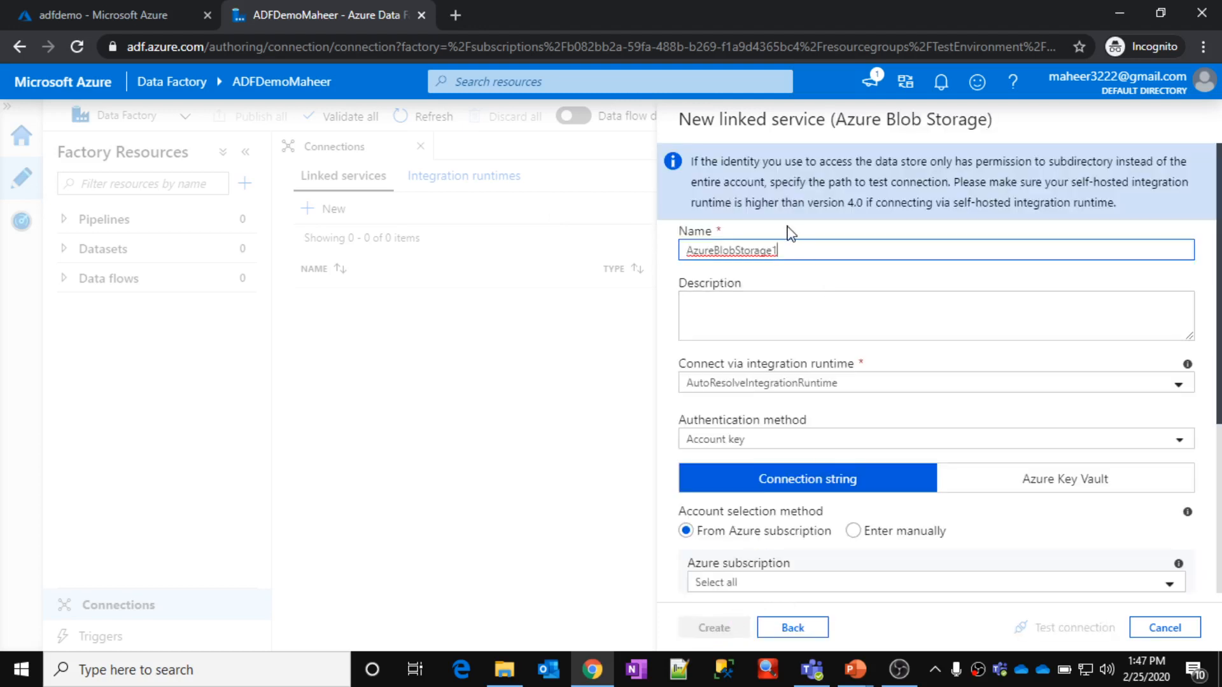
Step: Create the linked service as linkedService_StorageDemo plus the owner's first name, using the Free Trial subscription and the storage account whose name starts with storagedemo
key("ctrl+a")
key("BackSpace")
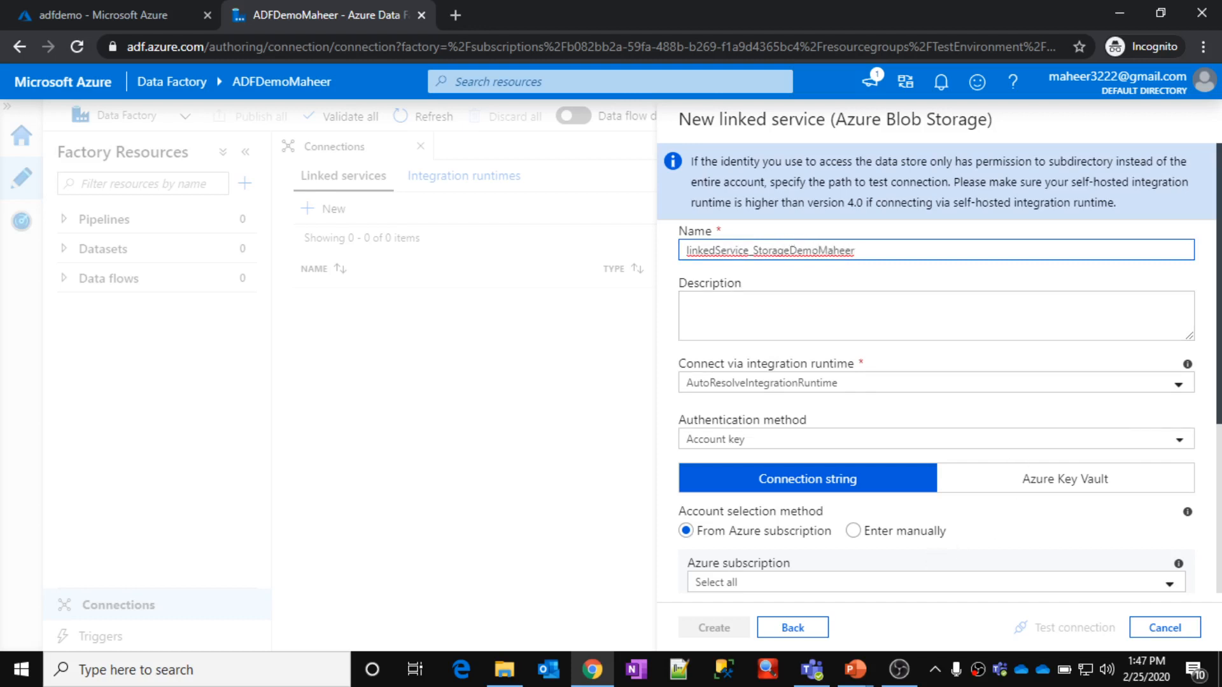
scroll(936, 382, "down", 4)
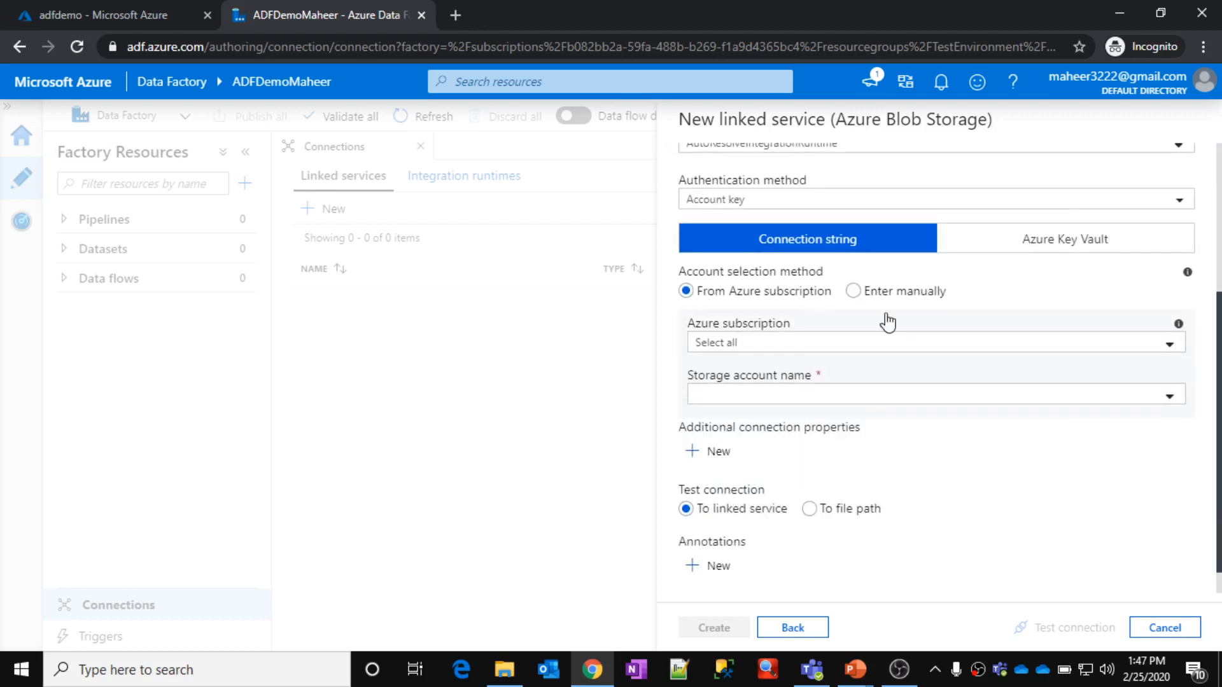
left_click(794, 344)
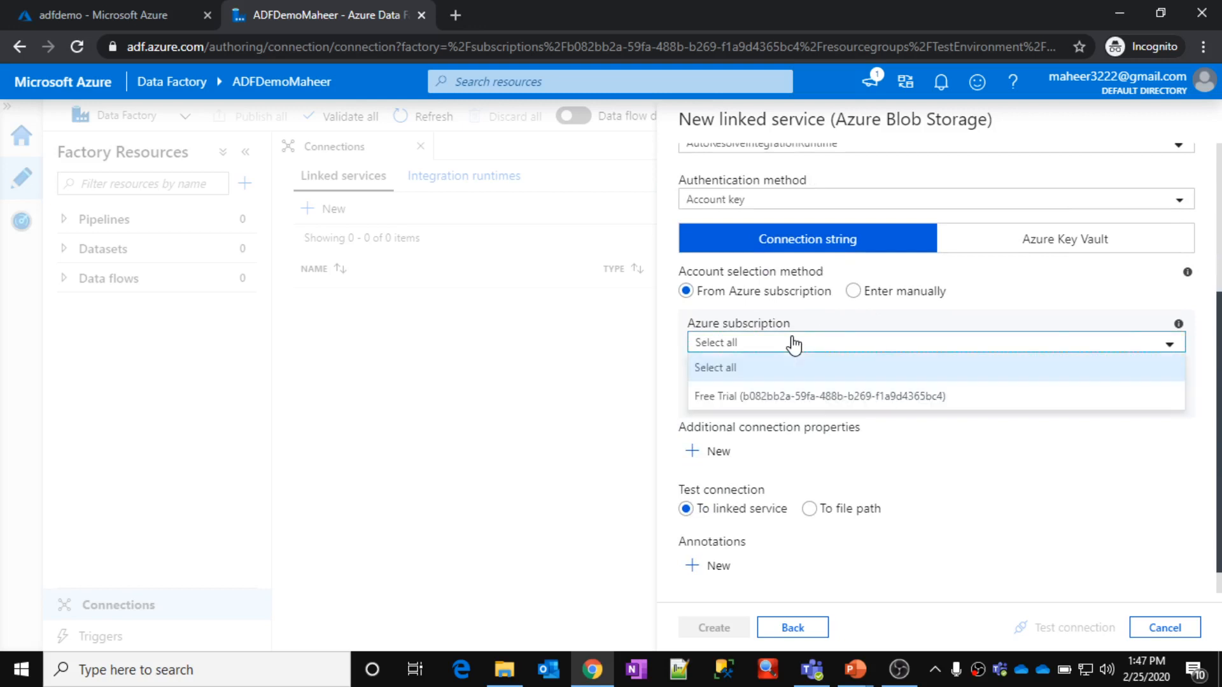
left_click(713, 395)
left_click(789, 395)
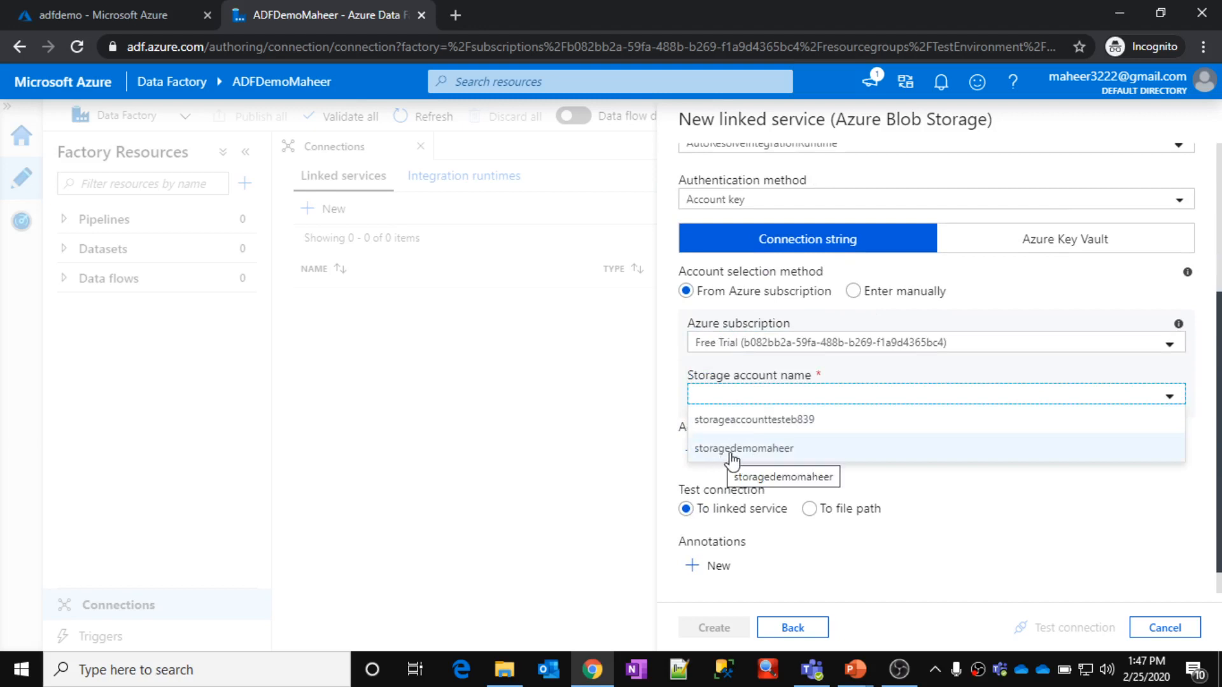
left_click(779, 460)
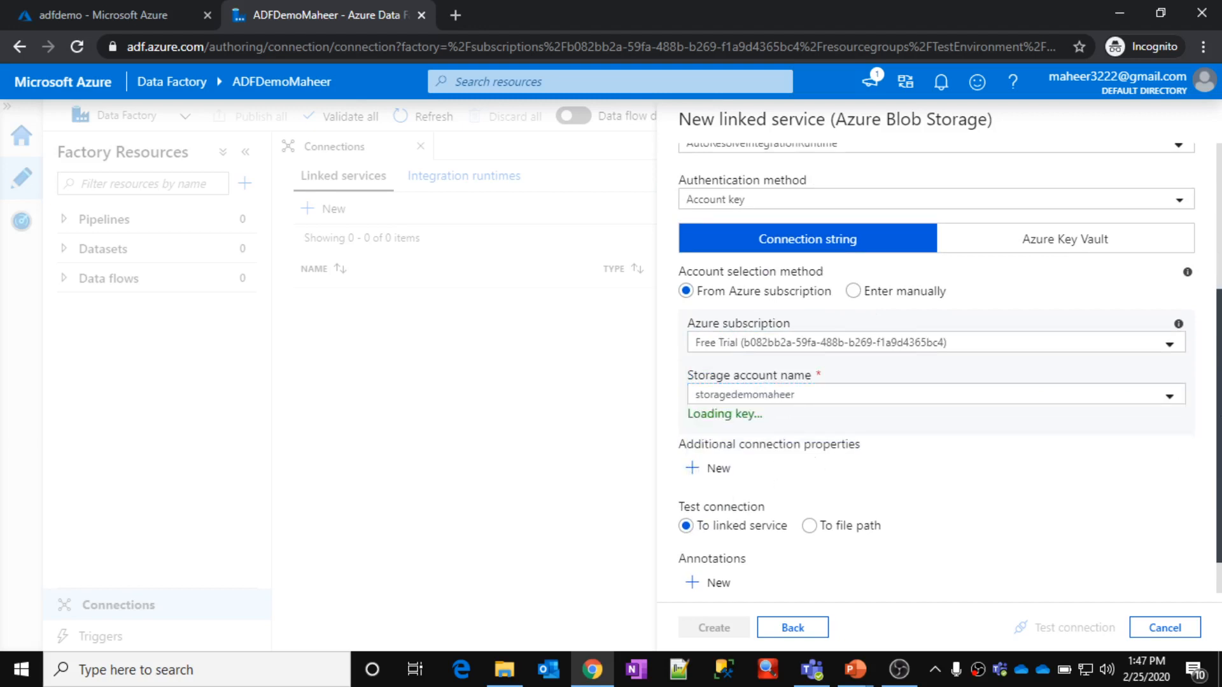
left_click_drag(1219, 421, 1220, 463)
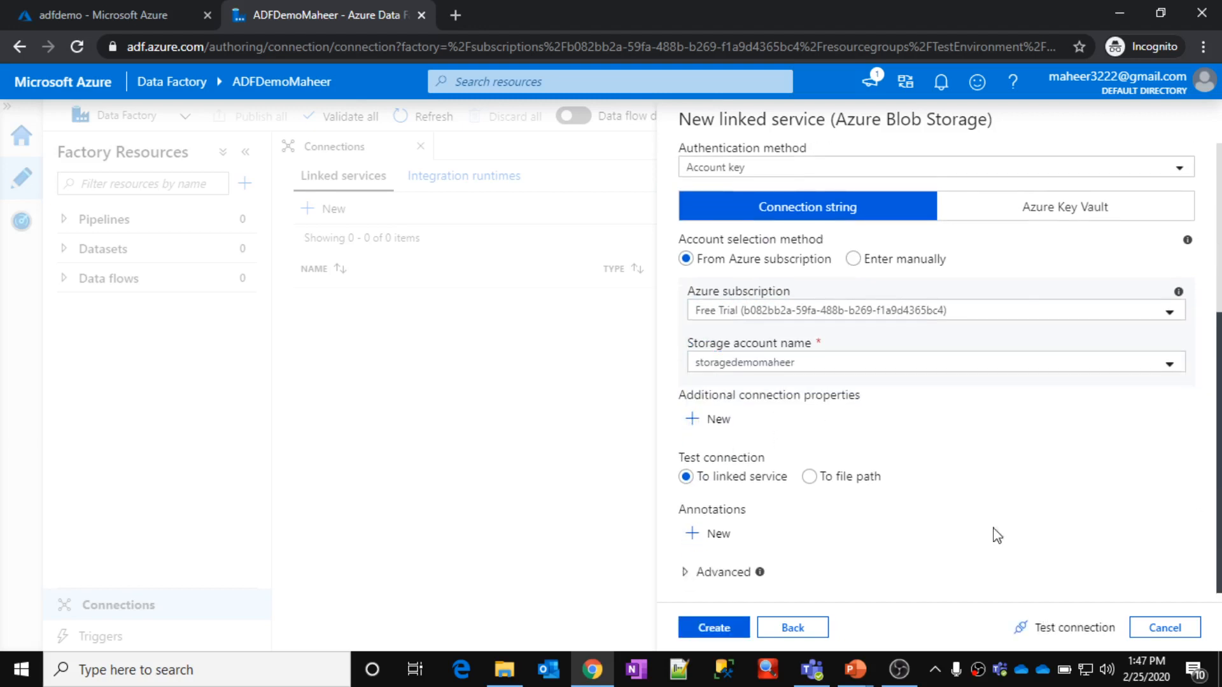
left_click(723, 629)
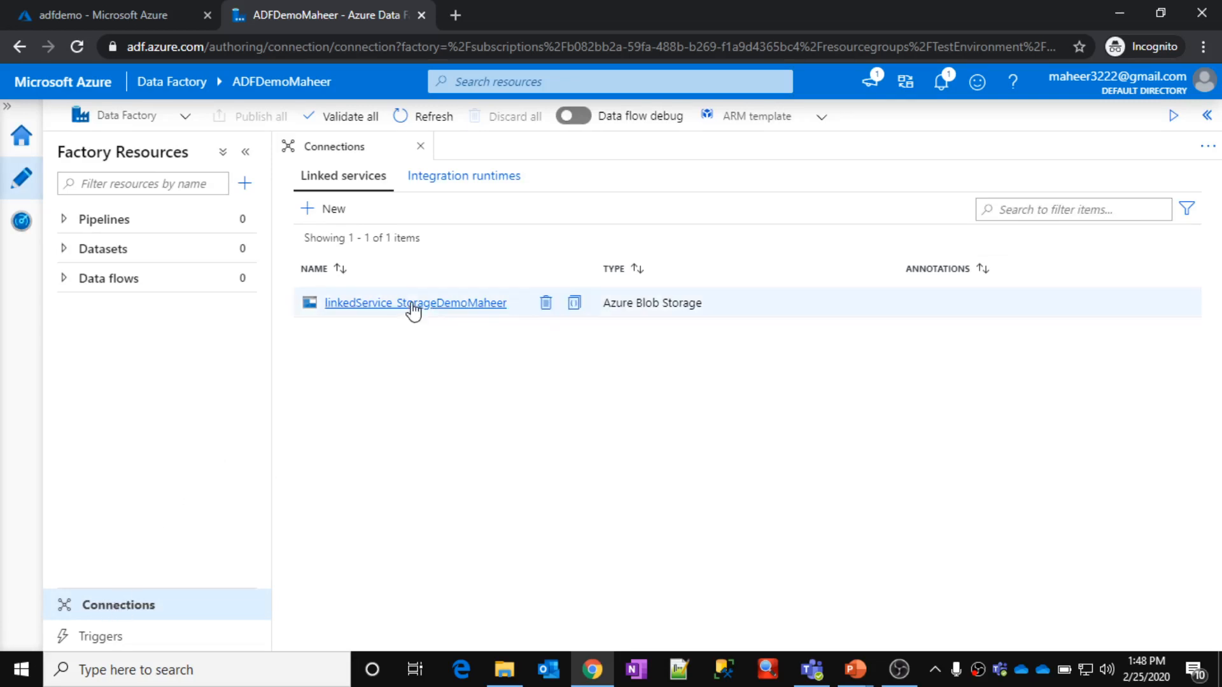
Step: Start a new dataset in the data factory with Azure Blob Storage as its data store and Binary as its format
left_click(119, 223)
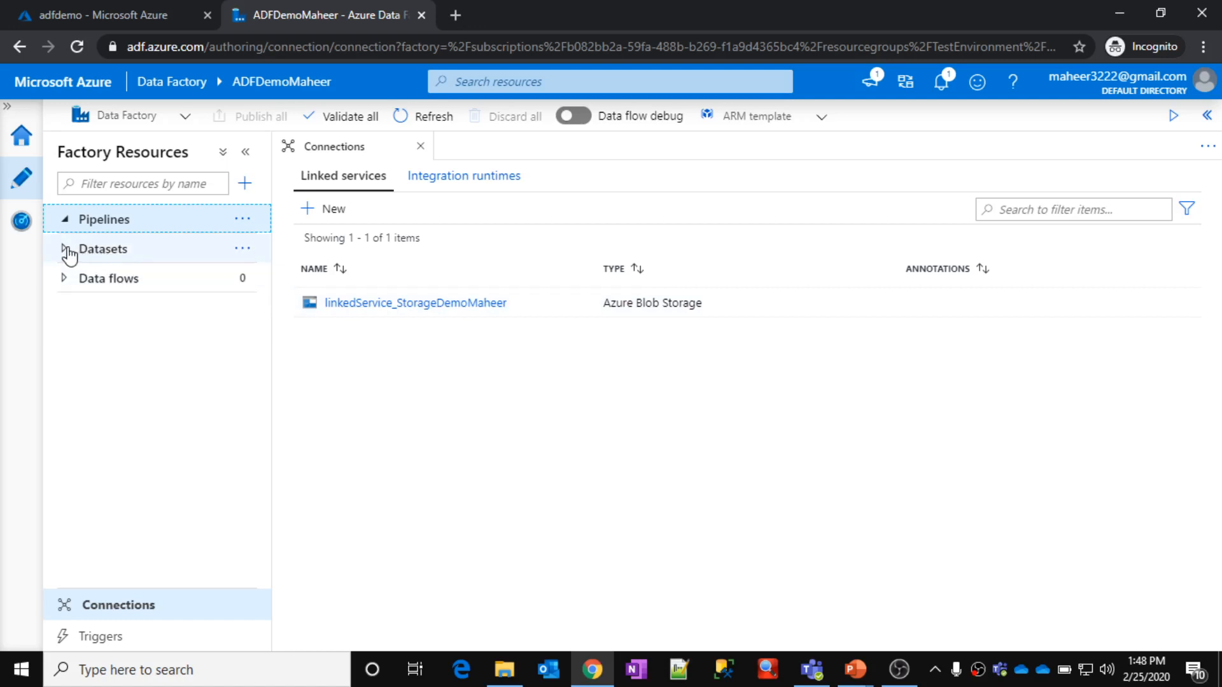
left_click(69, 253)
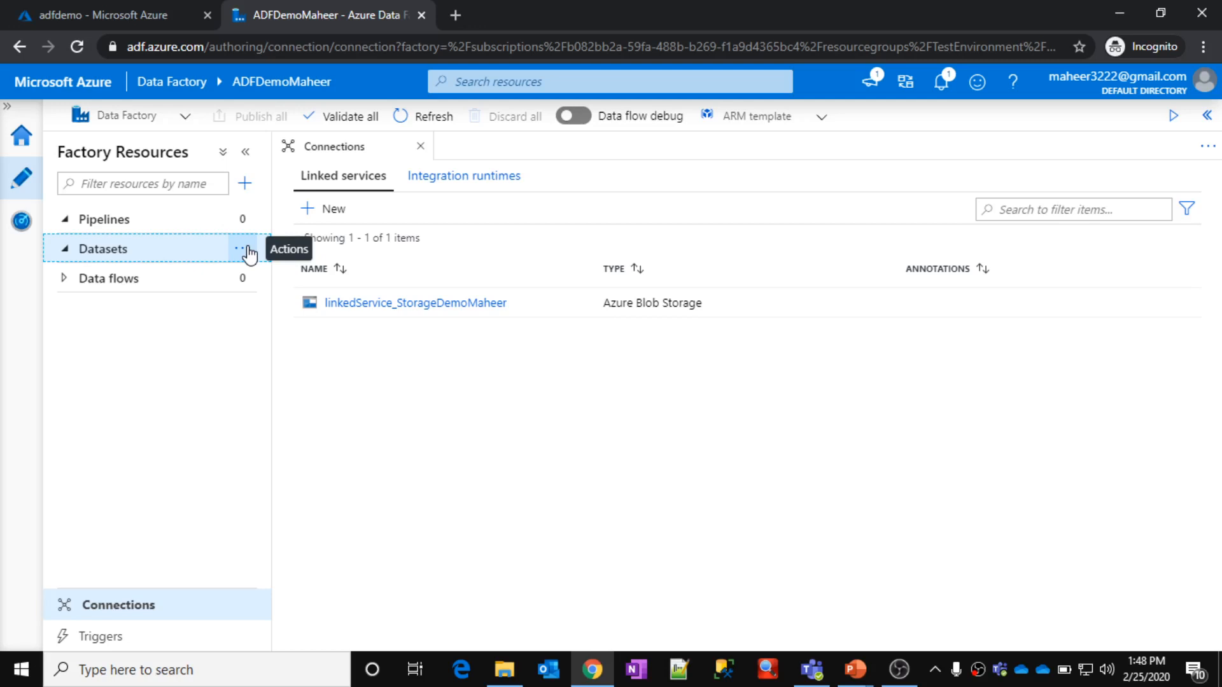
left_click(163, 8)
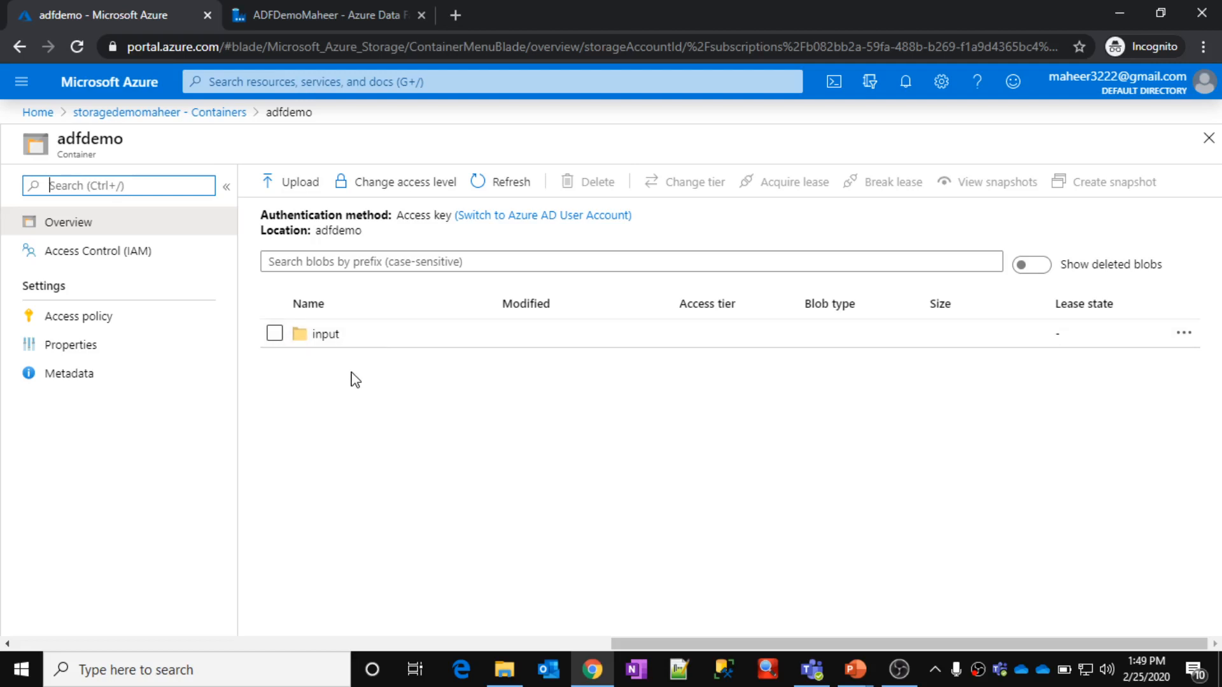
left_click(309, 14)
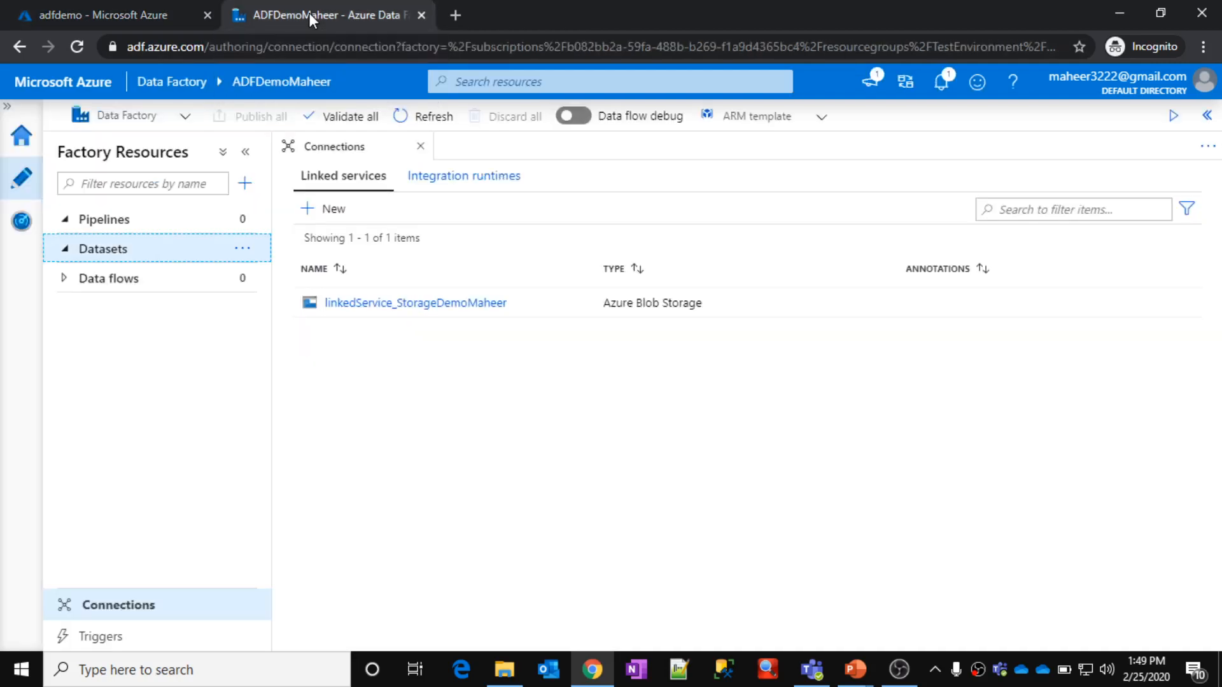
left_click(245, 252)
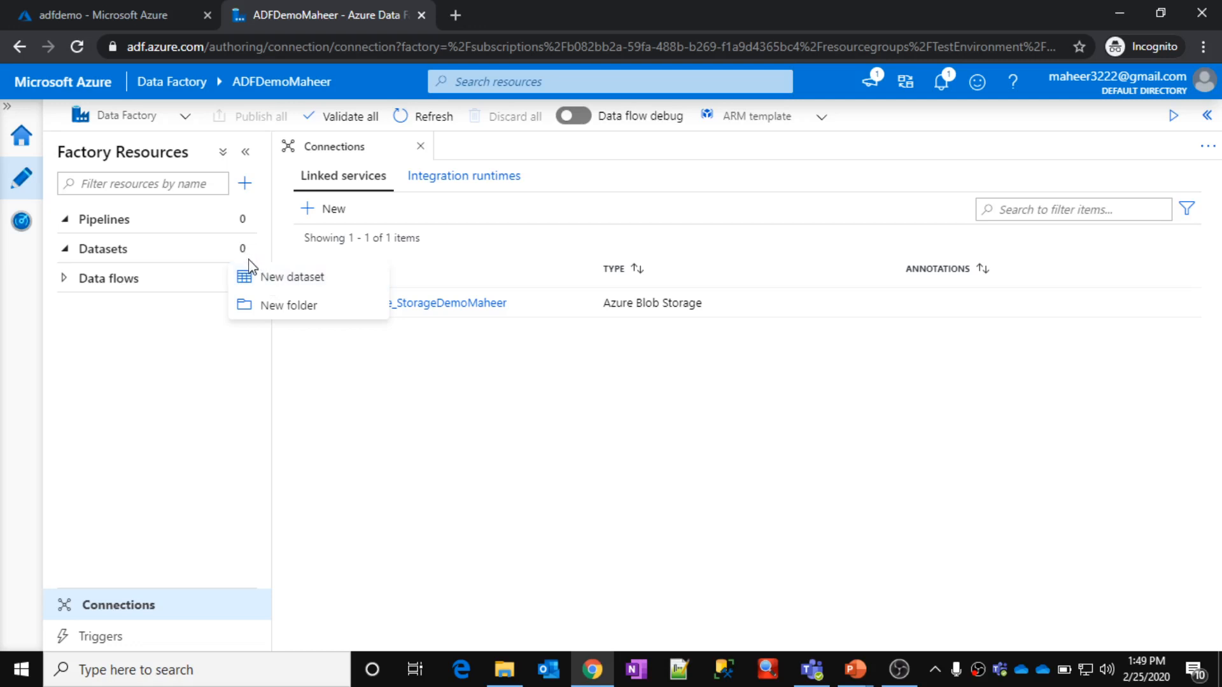
left_click(277, 283)
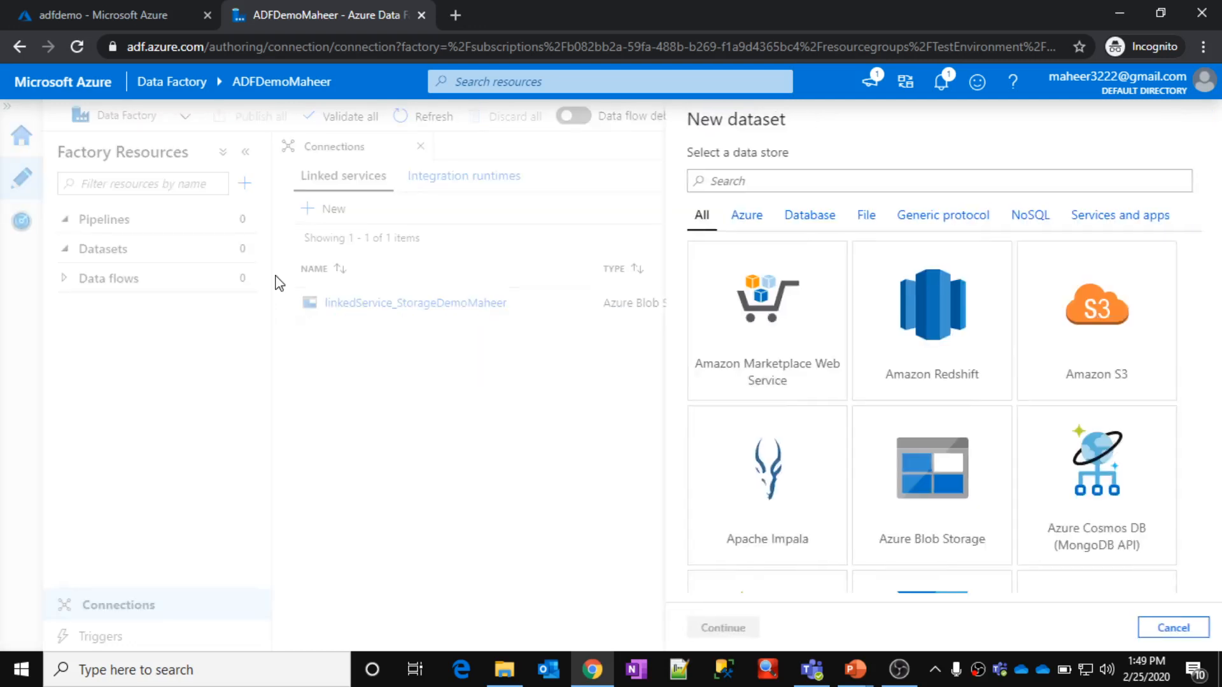
left_click(945, 506)
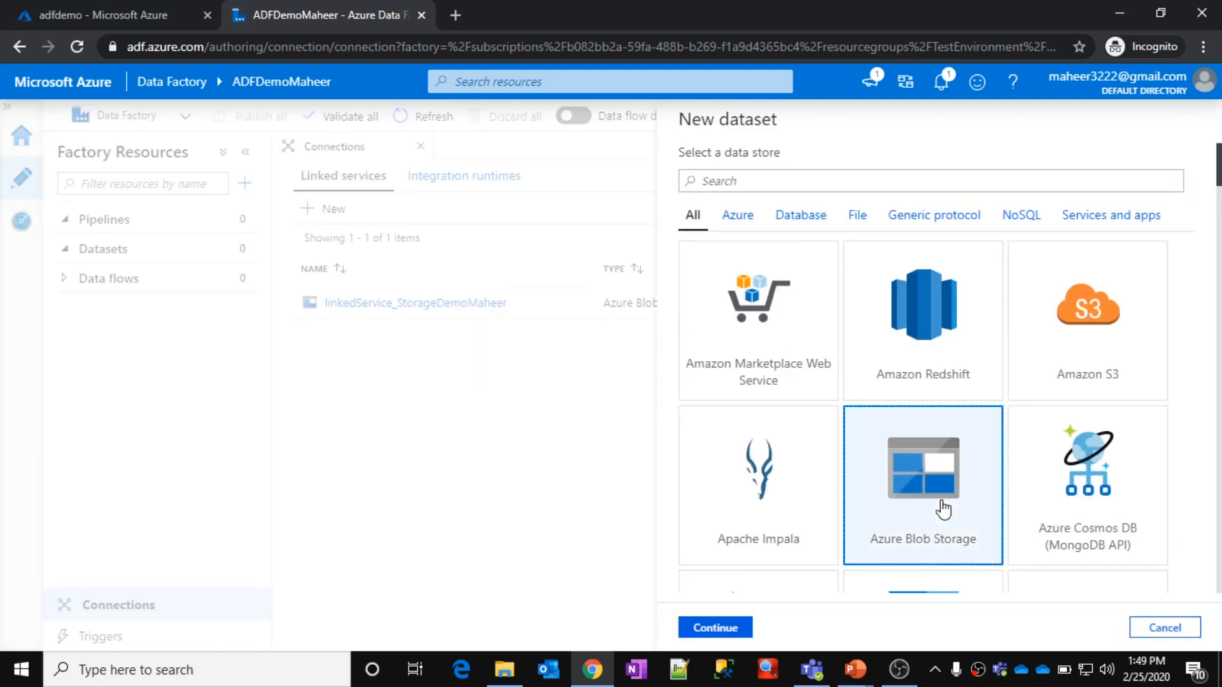
left_click(716, 629)
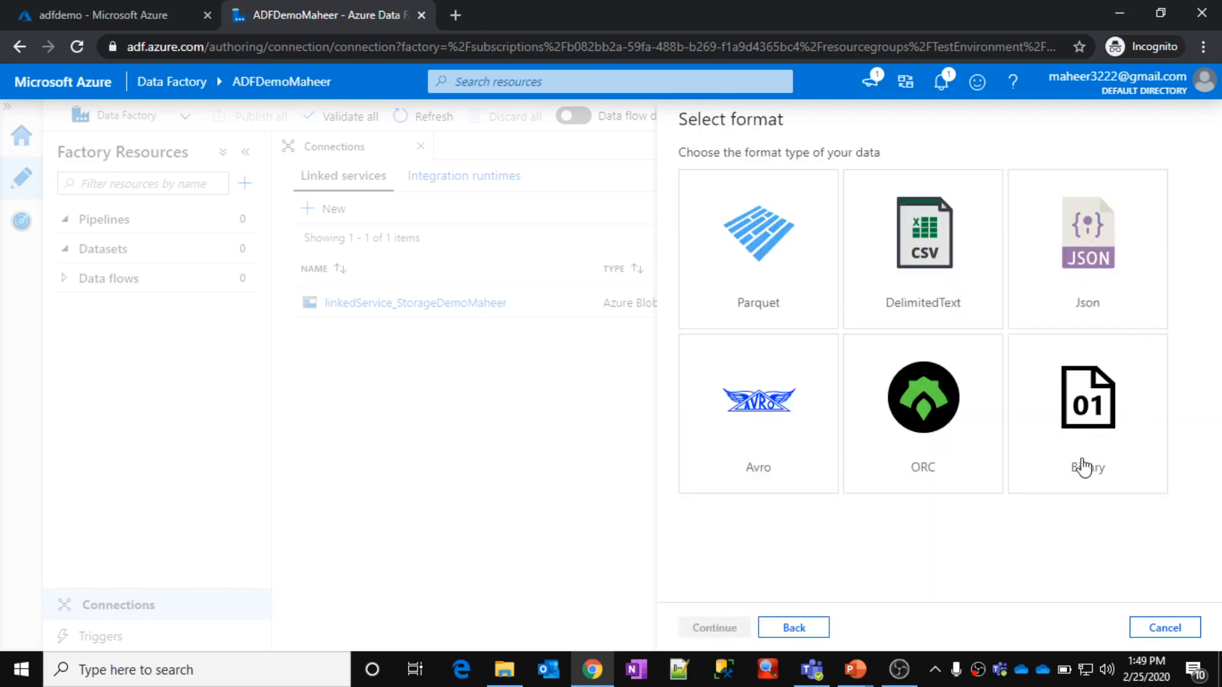
left_click(1095, 438)
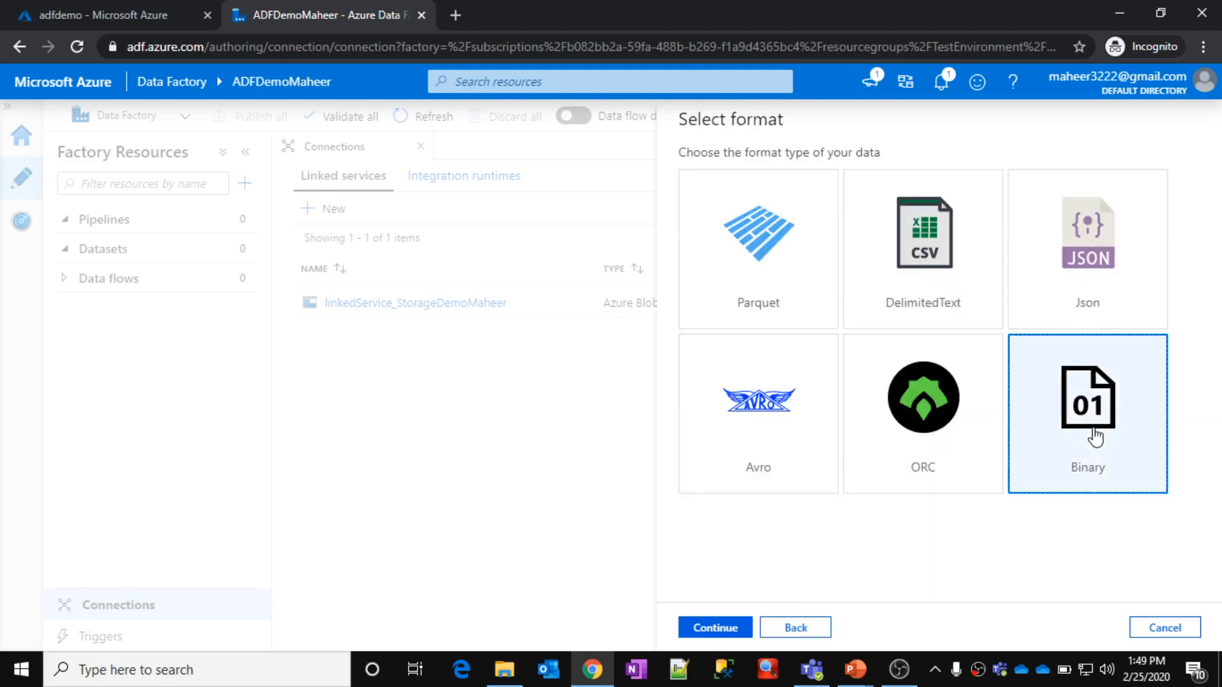
left_click(714, 627)
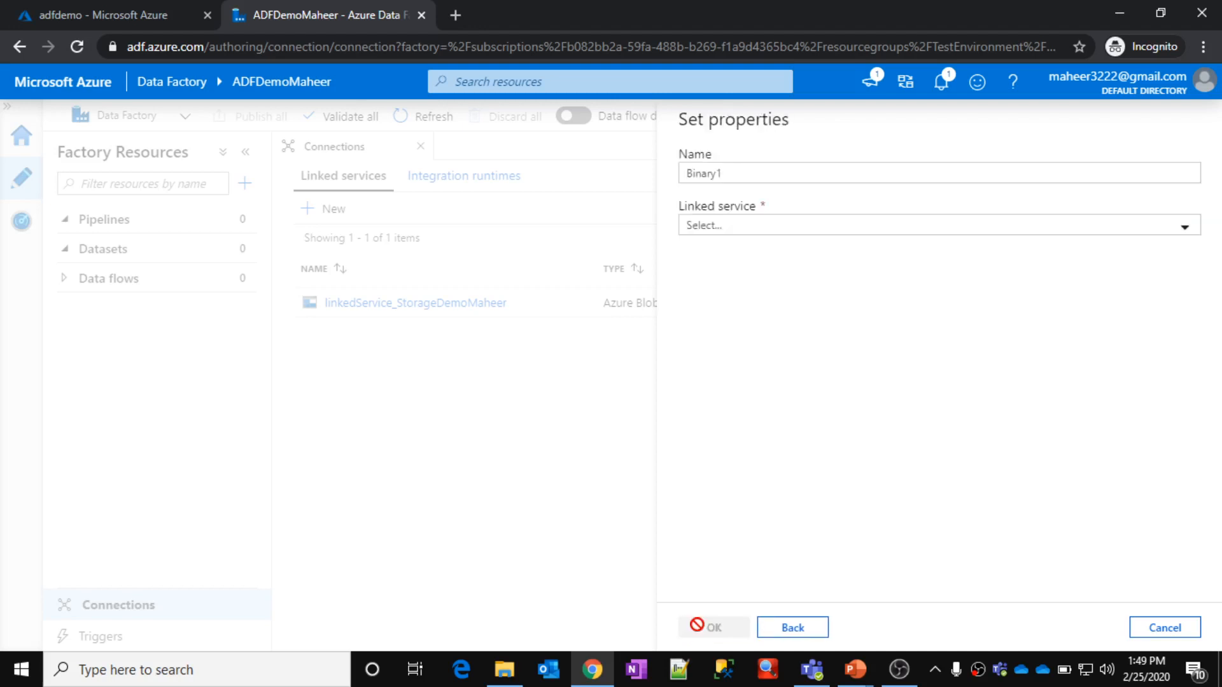
Step: Name the dataset inputDataDataSet and assign it the existing Azure Blob Storage linked service
left_click(738, 174)
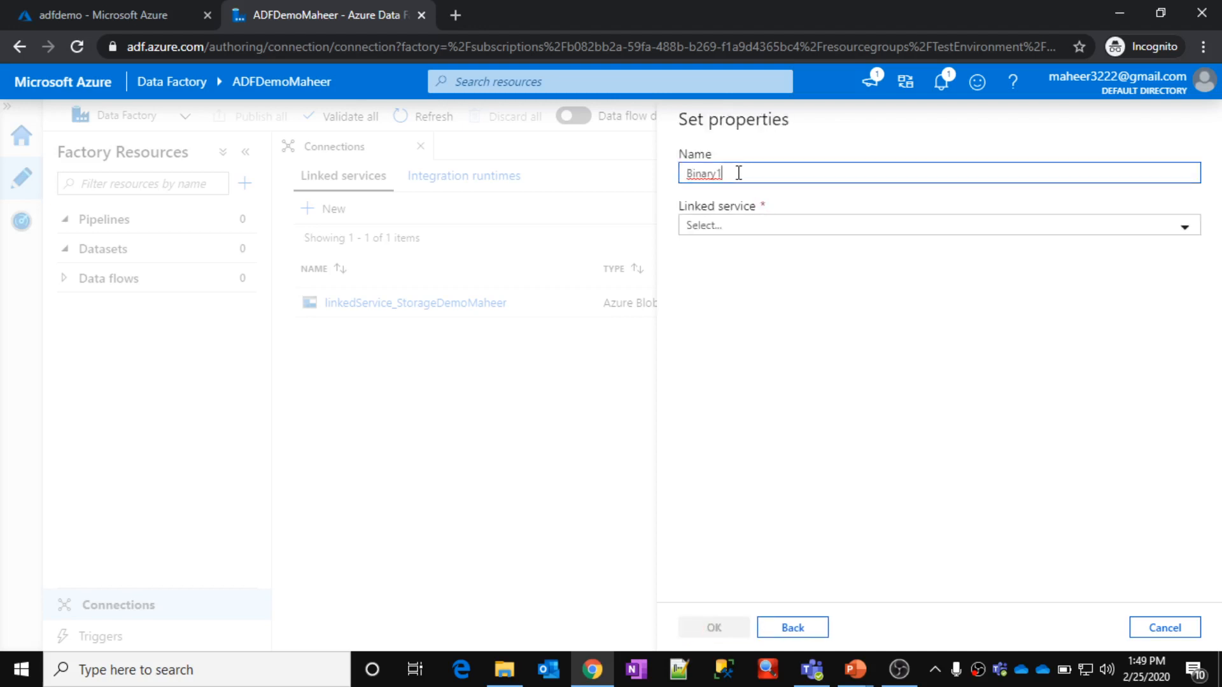
key("ctrl+a")
key("BackSpace")
type("inputDataDataSet")
left_click(761, 226)
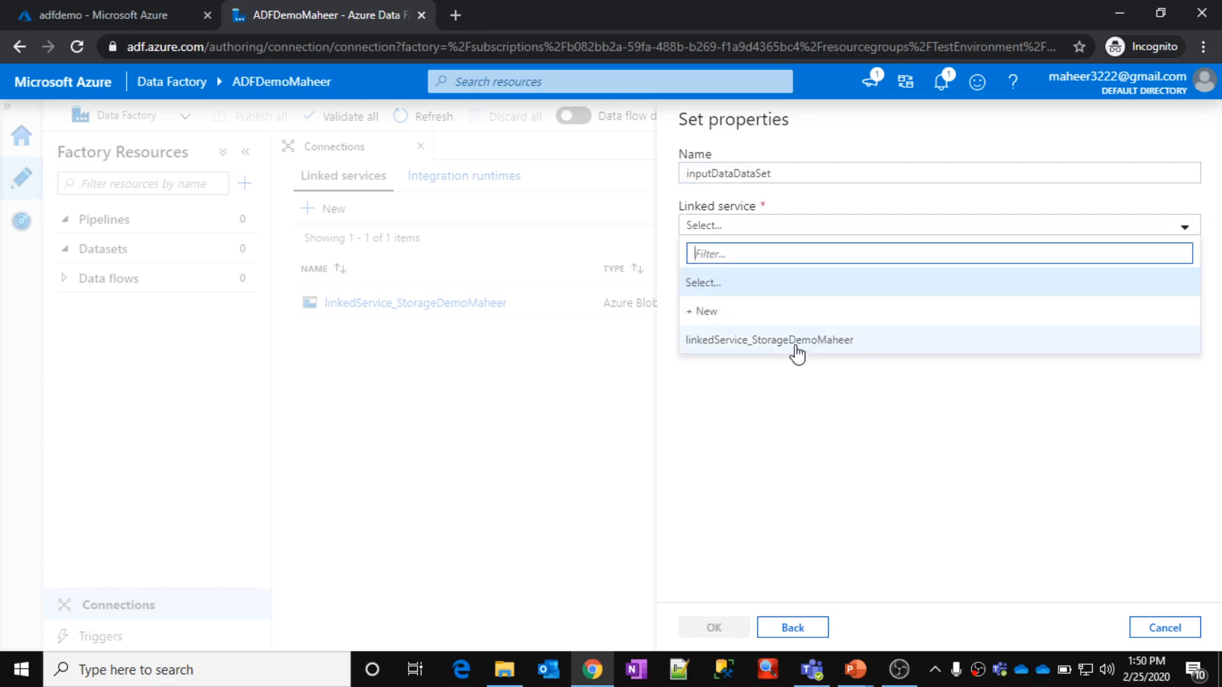
left_click(772, 344)
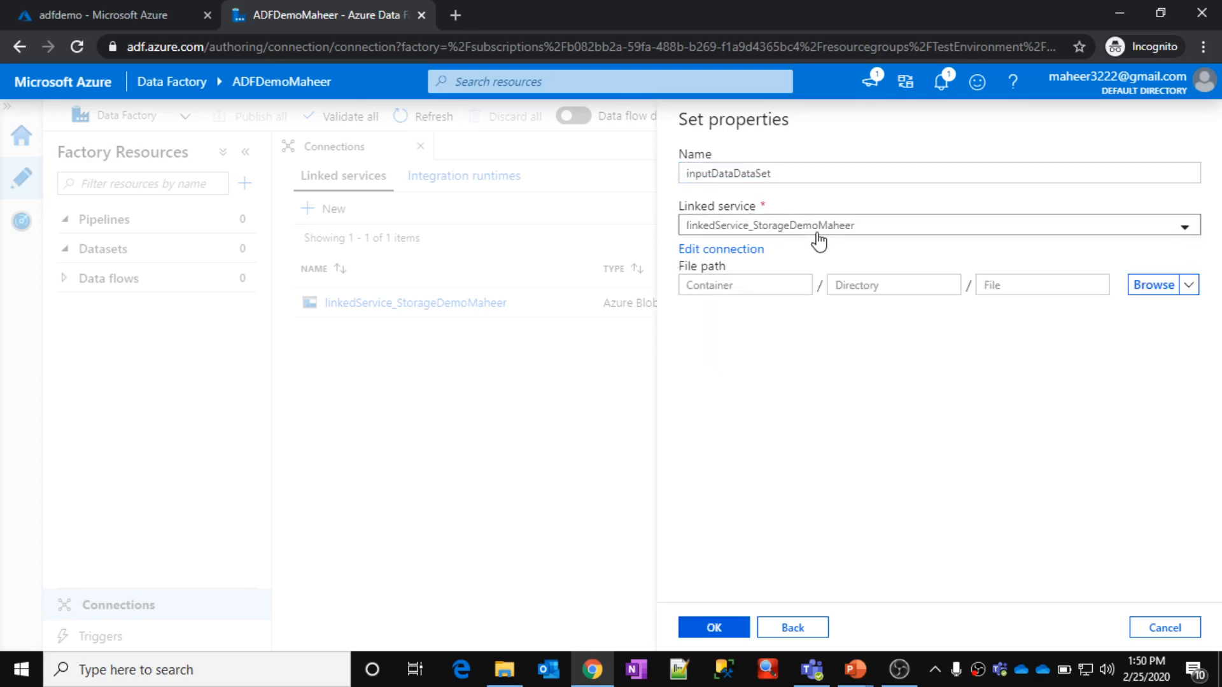
Step: Set the dataset's file path to adfdemo/input/data.txt by browsing the storage, and create the dataset
left_click(1150, 292)
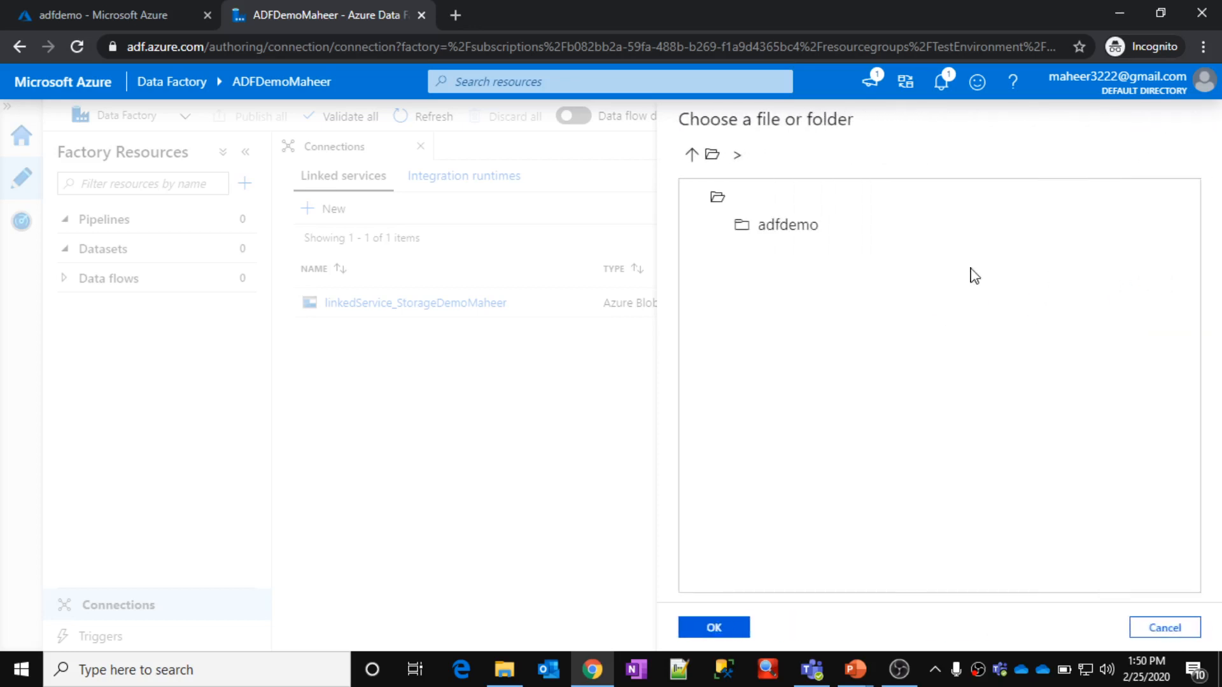
left_click(791, 230)
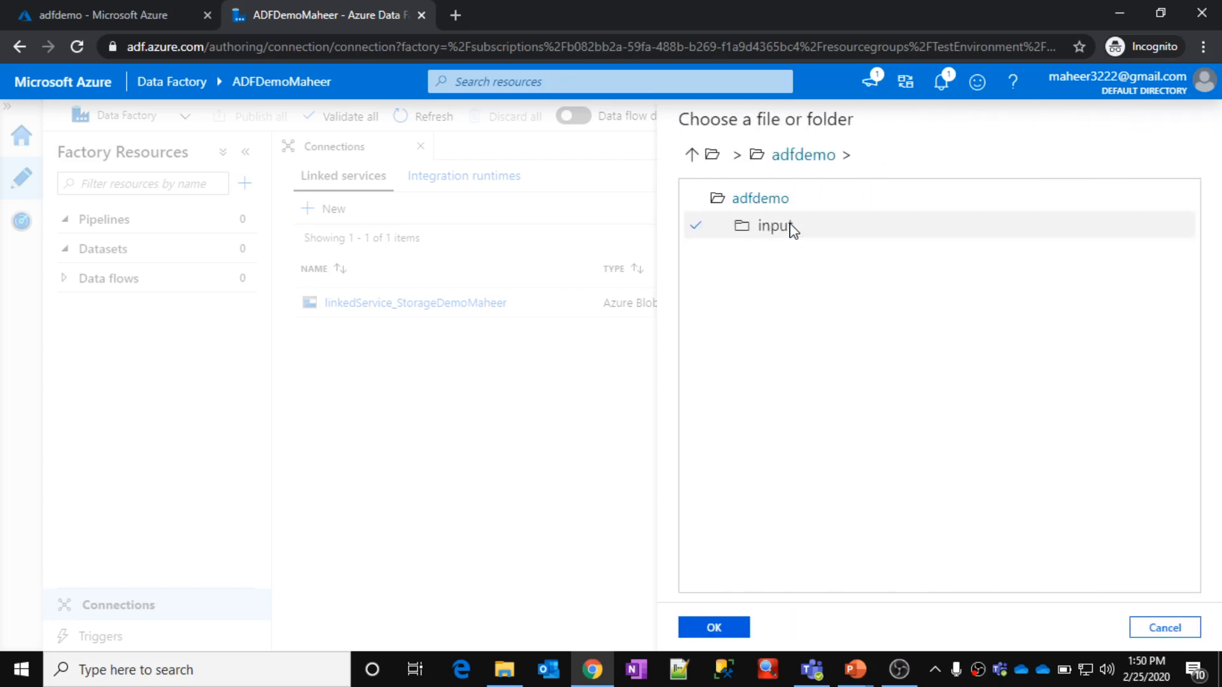
double_click(792, 229)
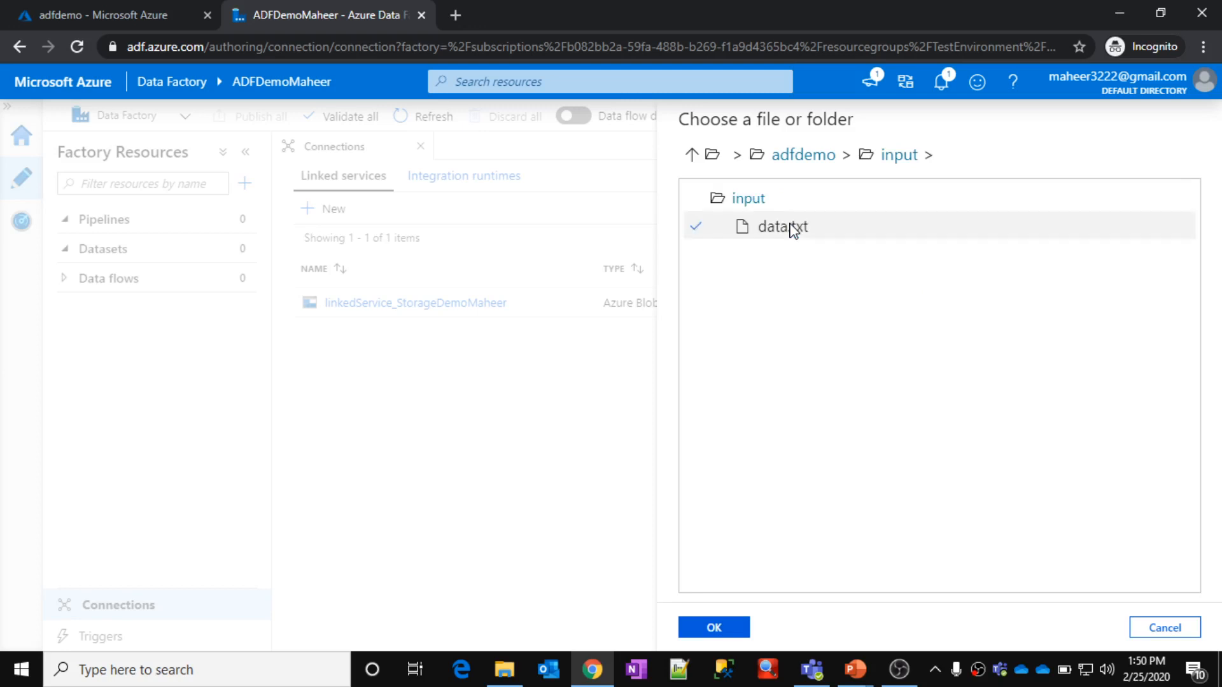
left_click(763, 229)
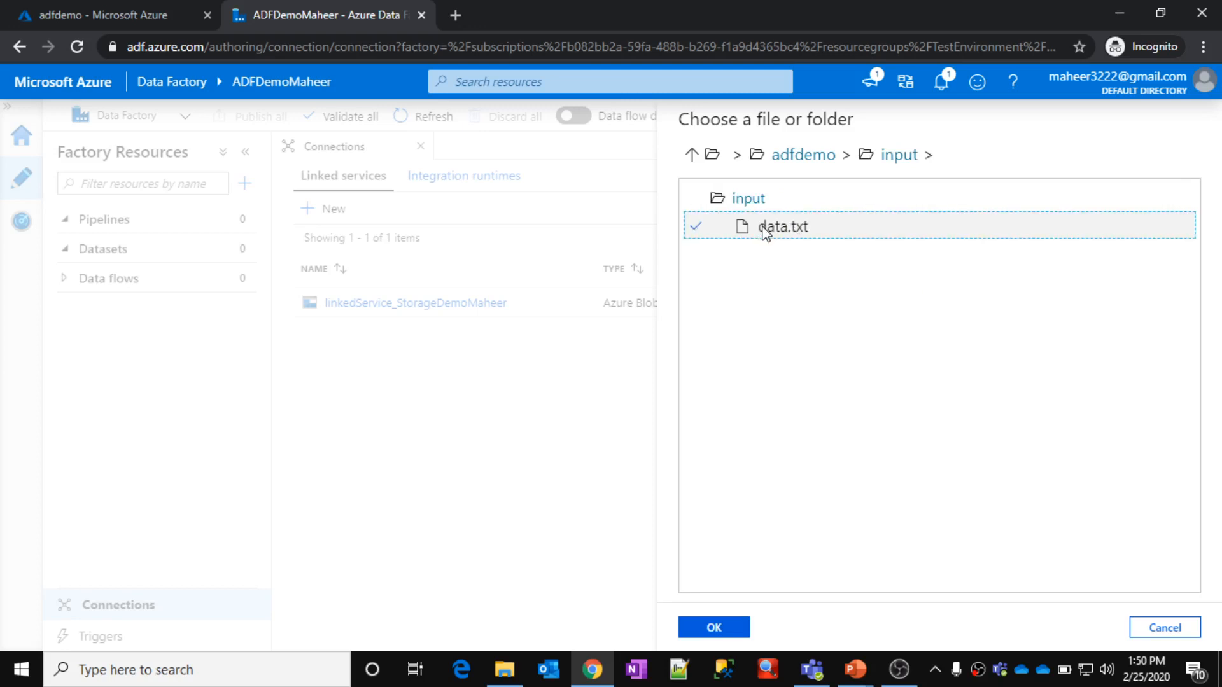
left_click(716, 629)
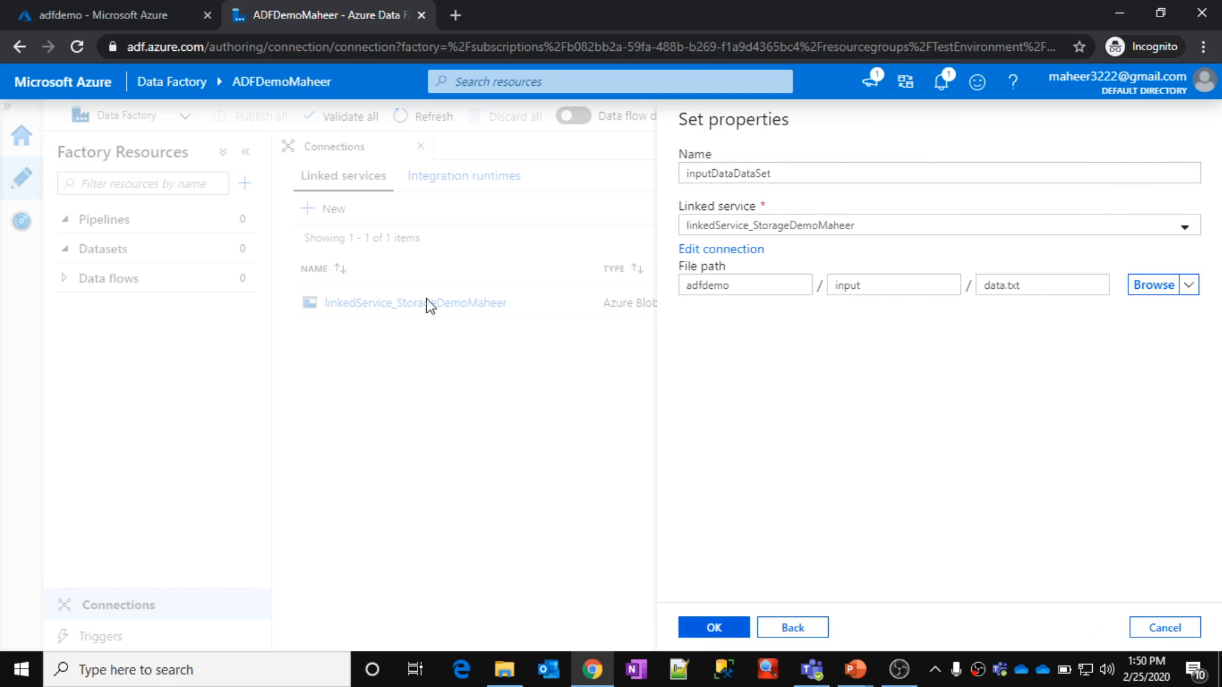
left_click(782, 169)
left_click_drag(778, 171, 719, 172)
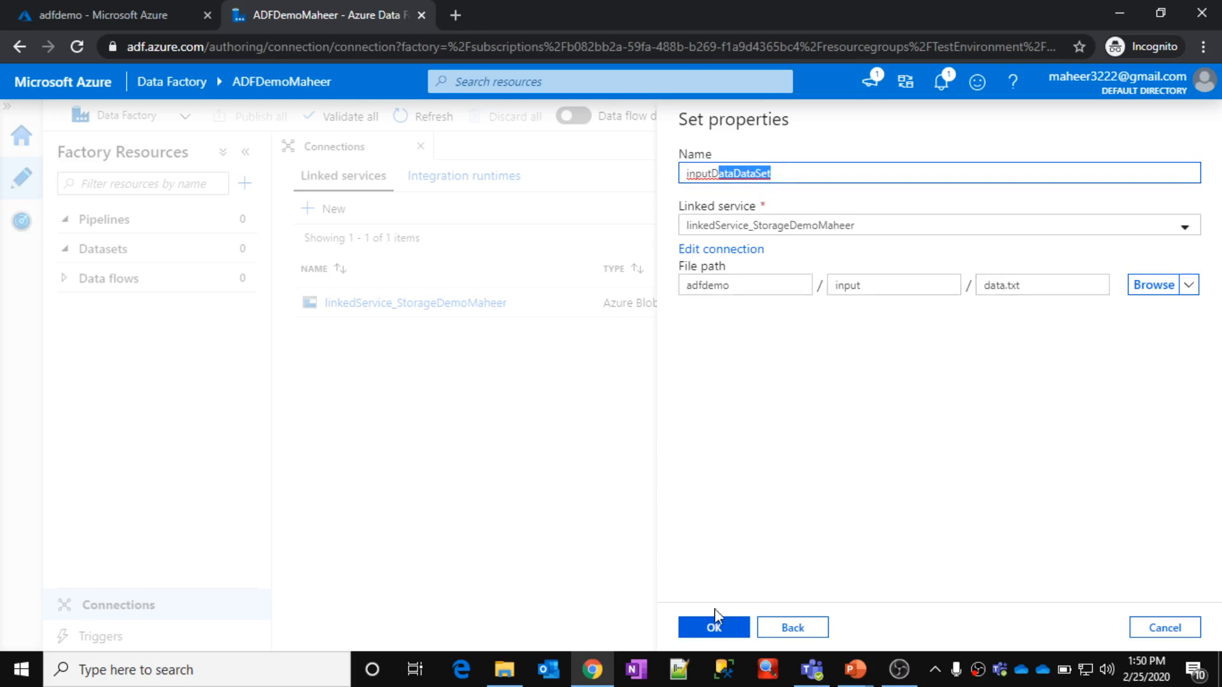
left_click(712, 628)
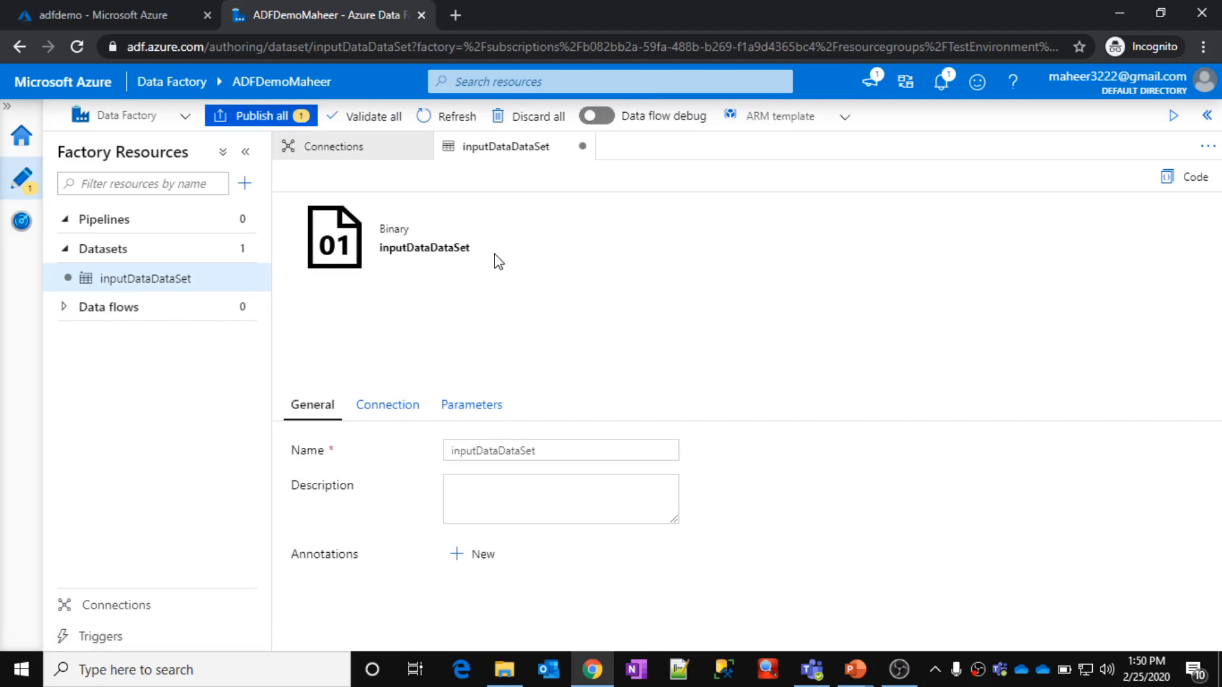
Step: Check the contents of the input folder in the adfdemo container in the Azure portal, and return to the data factory
left_click(124, 8)
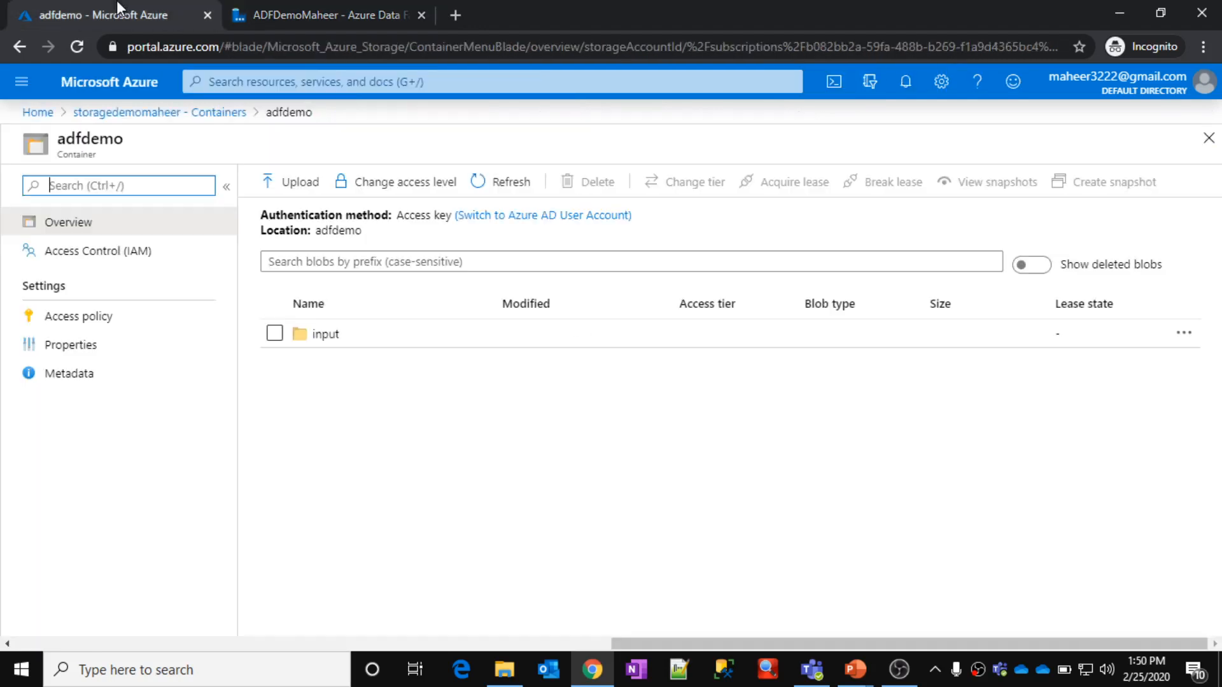
left_click(353, 347)
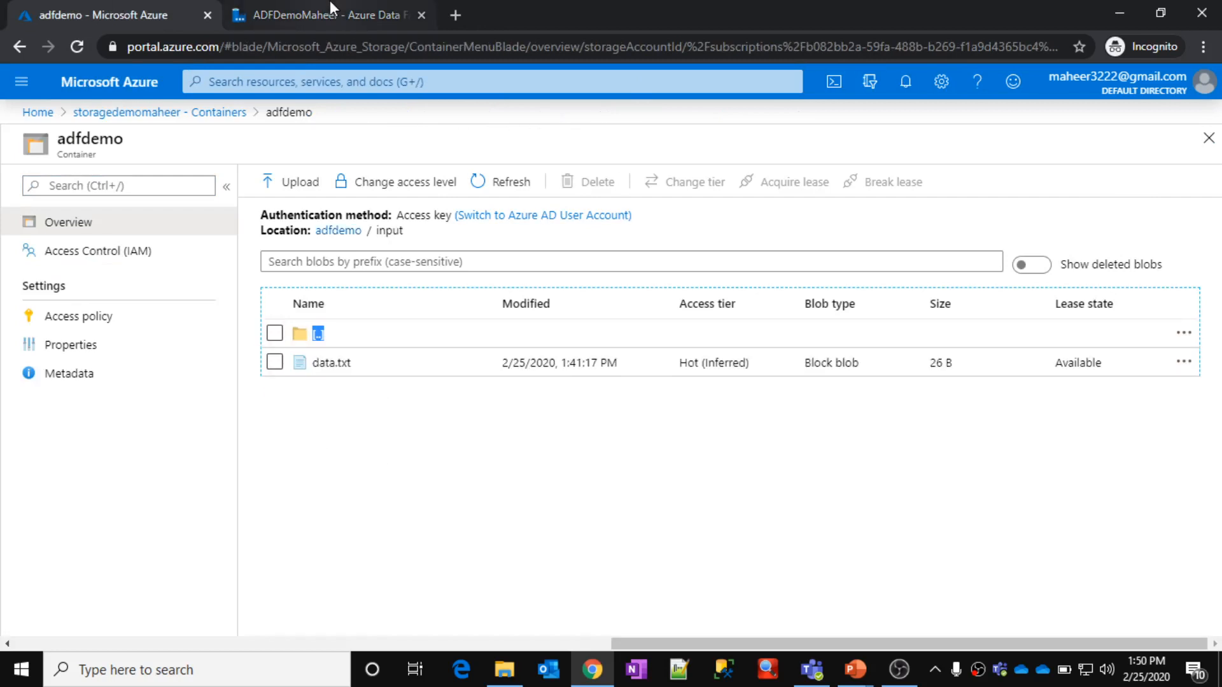
left_click(330, 8)
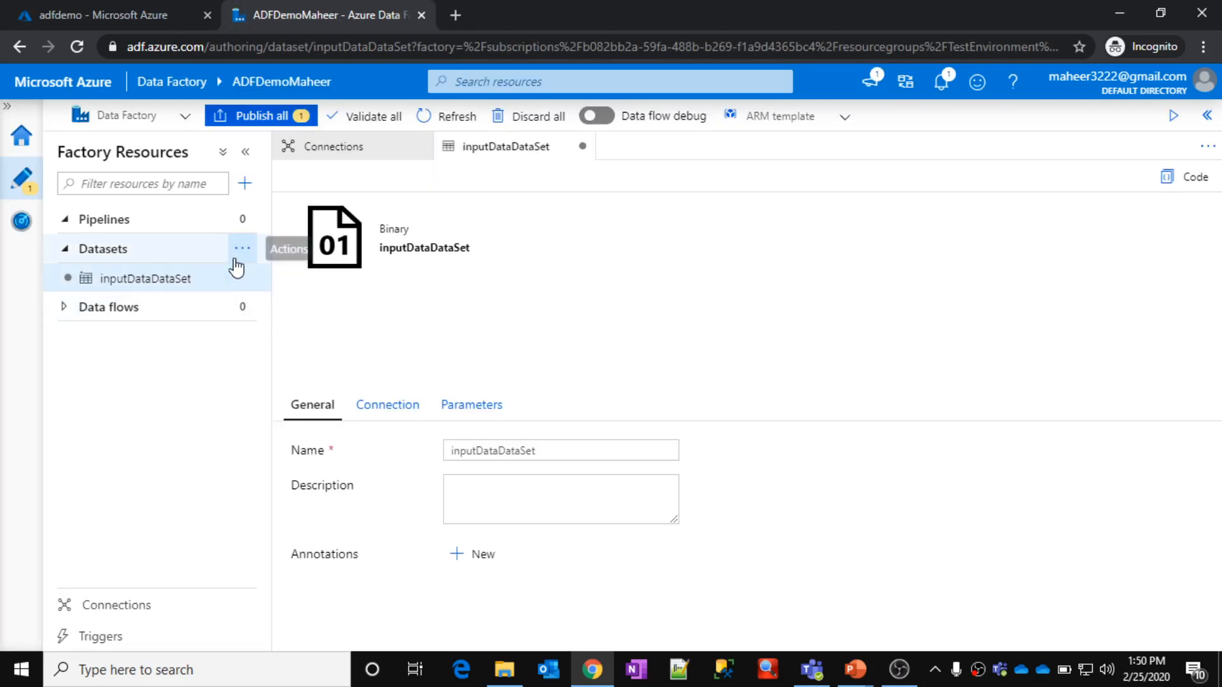
Step: Start a second dataset in the data factory with Azure Blob Storage as its data store and Binary as its format
left_click(242, 249)
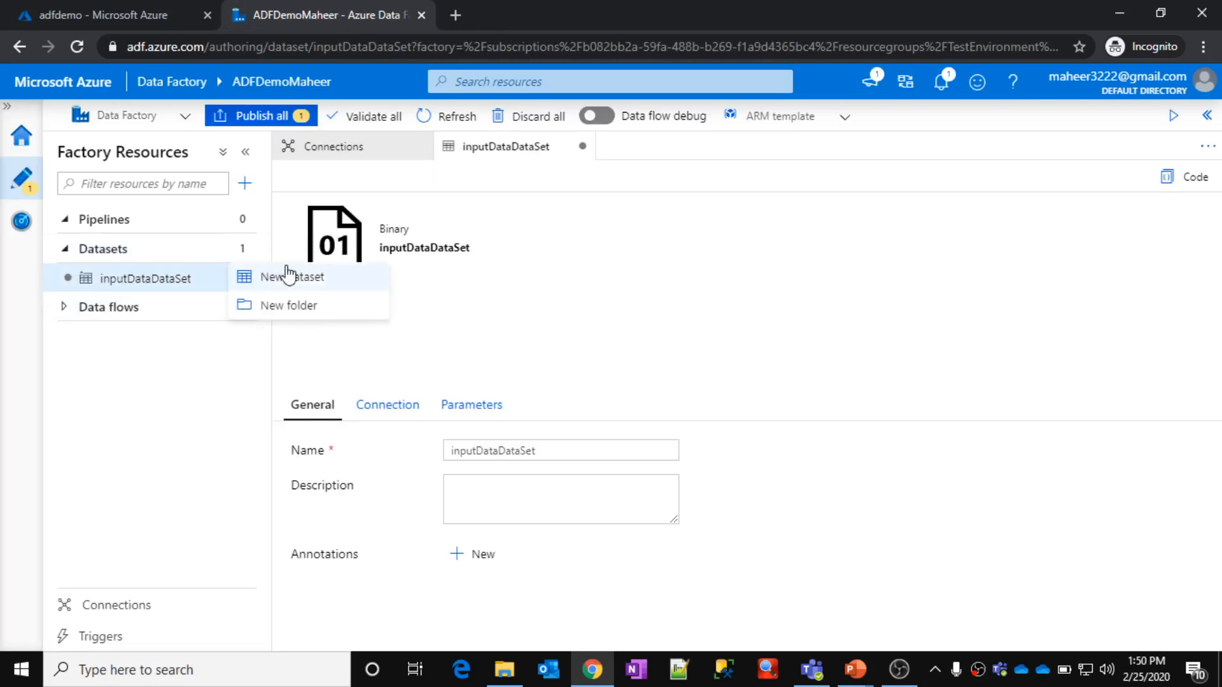
left_click(302, 288)
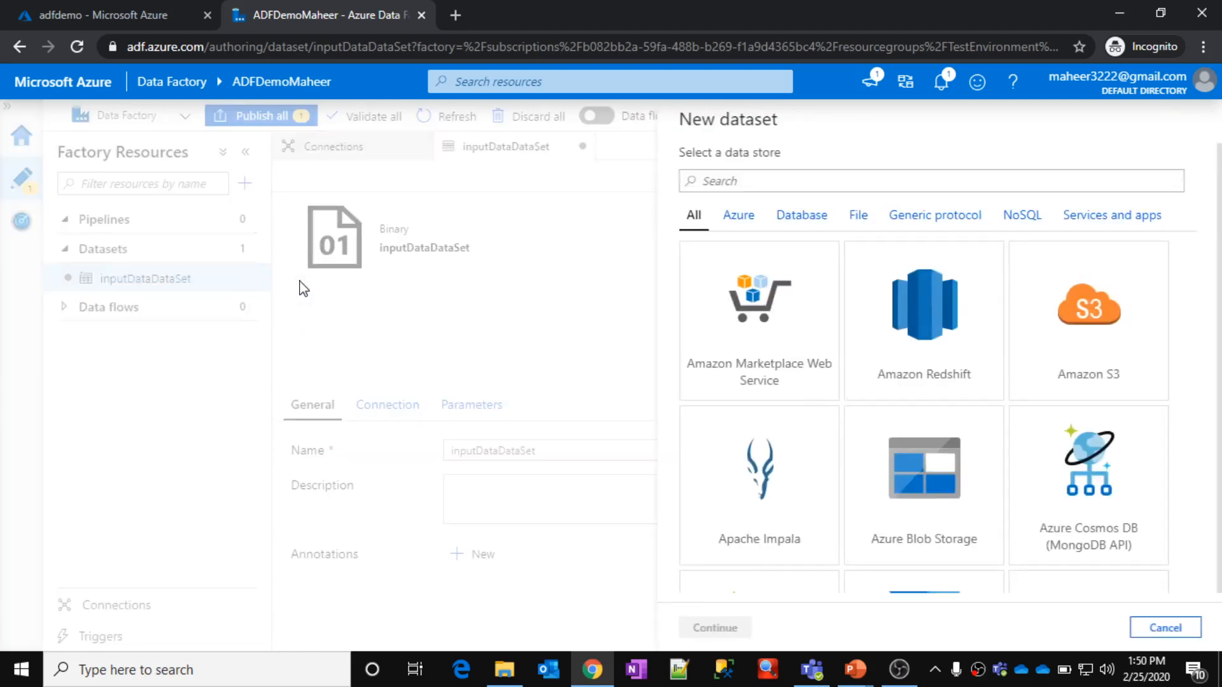
left_click(938, 483)
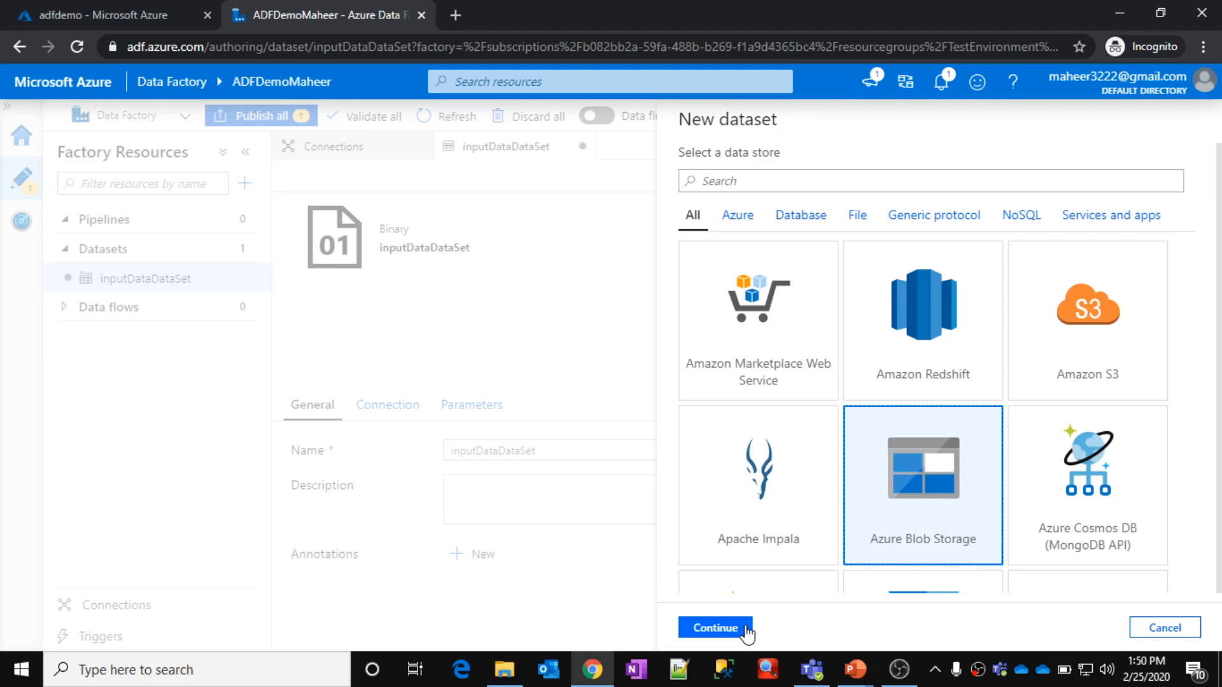
left_click(718, 630)
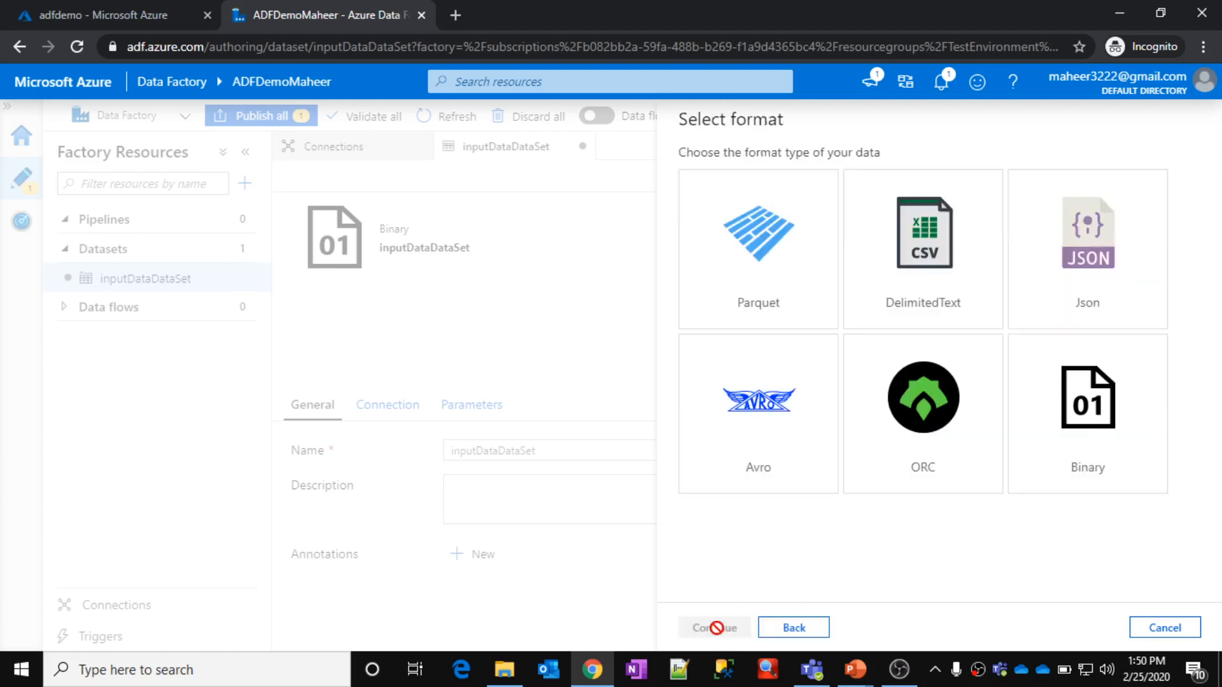
left_click(1122, 423)
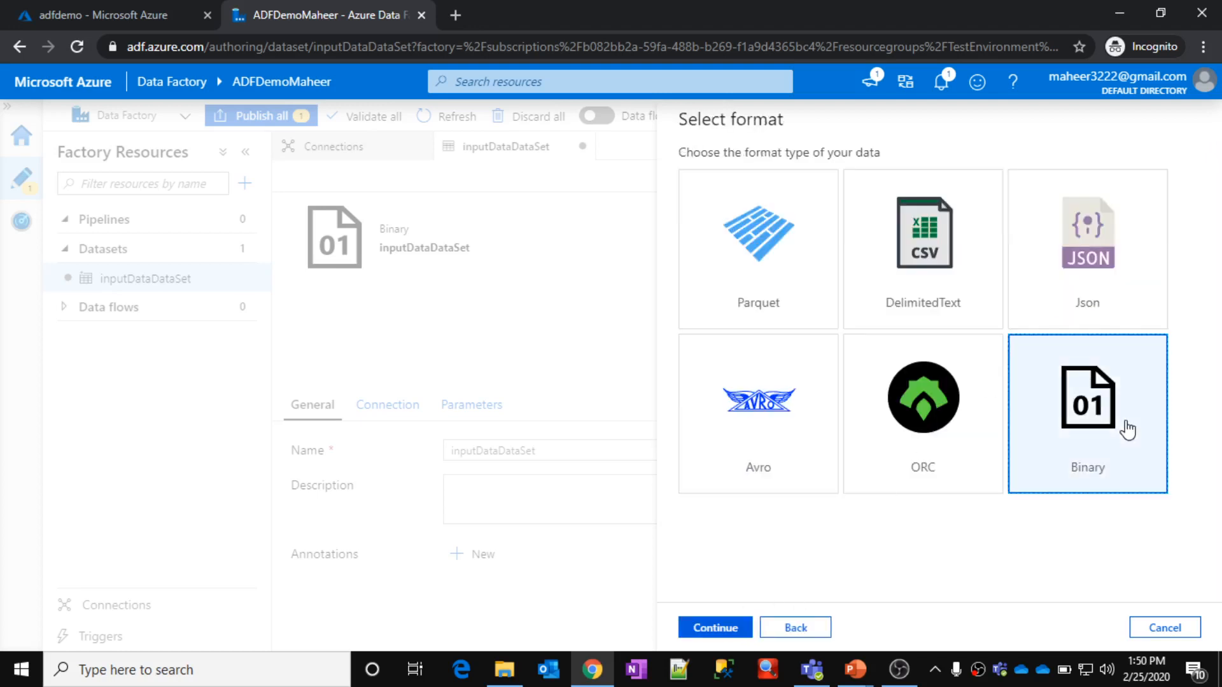
left_click(709, 629)
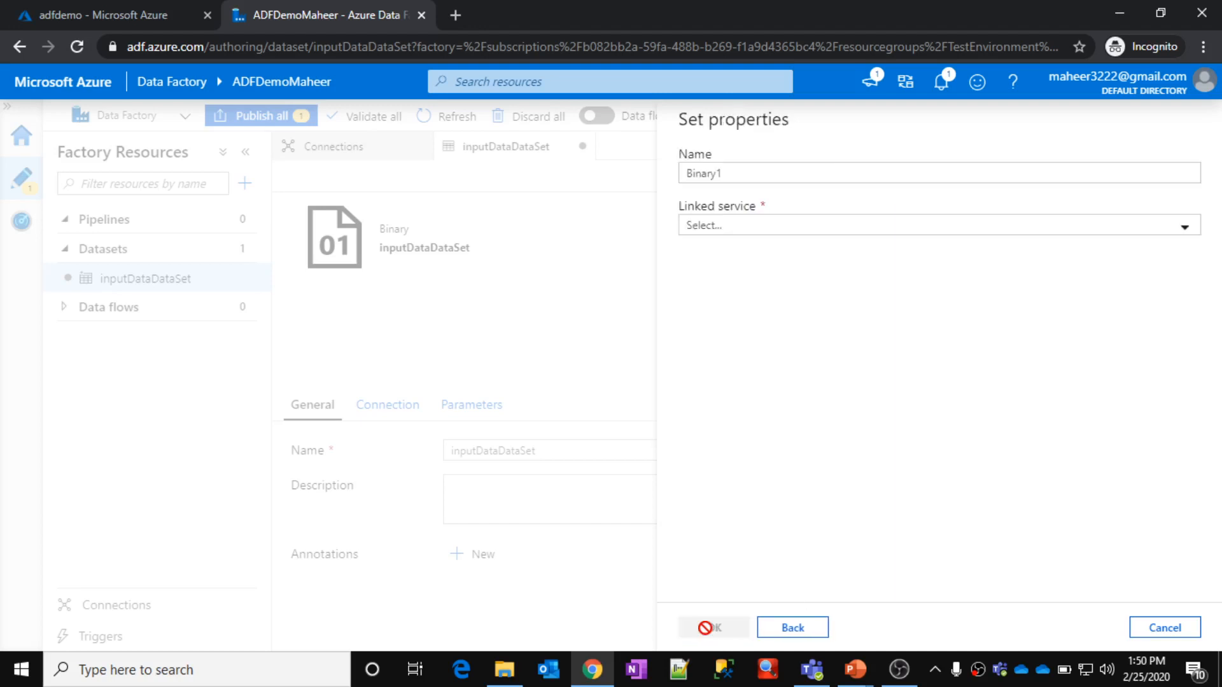
Step: Name the new dataset outputDataDataset and assign it the existing Azure Blob Storage linked service
left_click(740, 165)
key("ctrl+a")
type("ou")
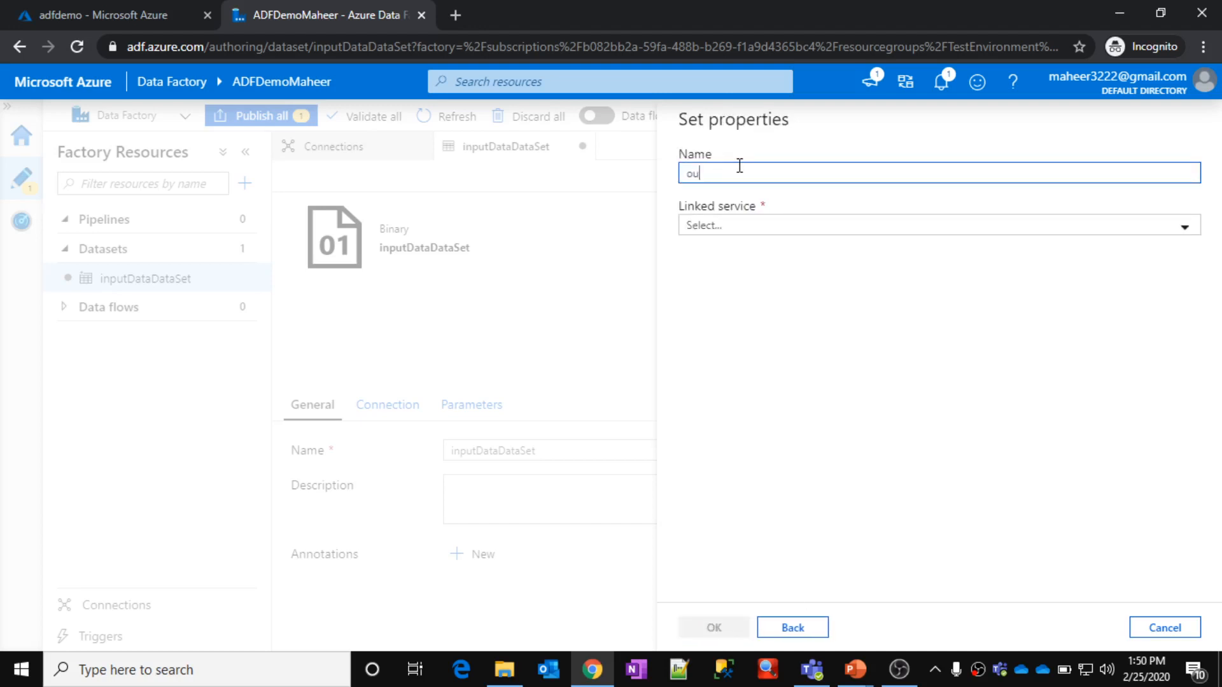
type("tputDataDataset")
left_click(741, 227)
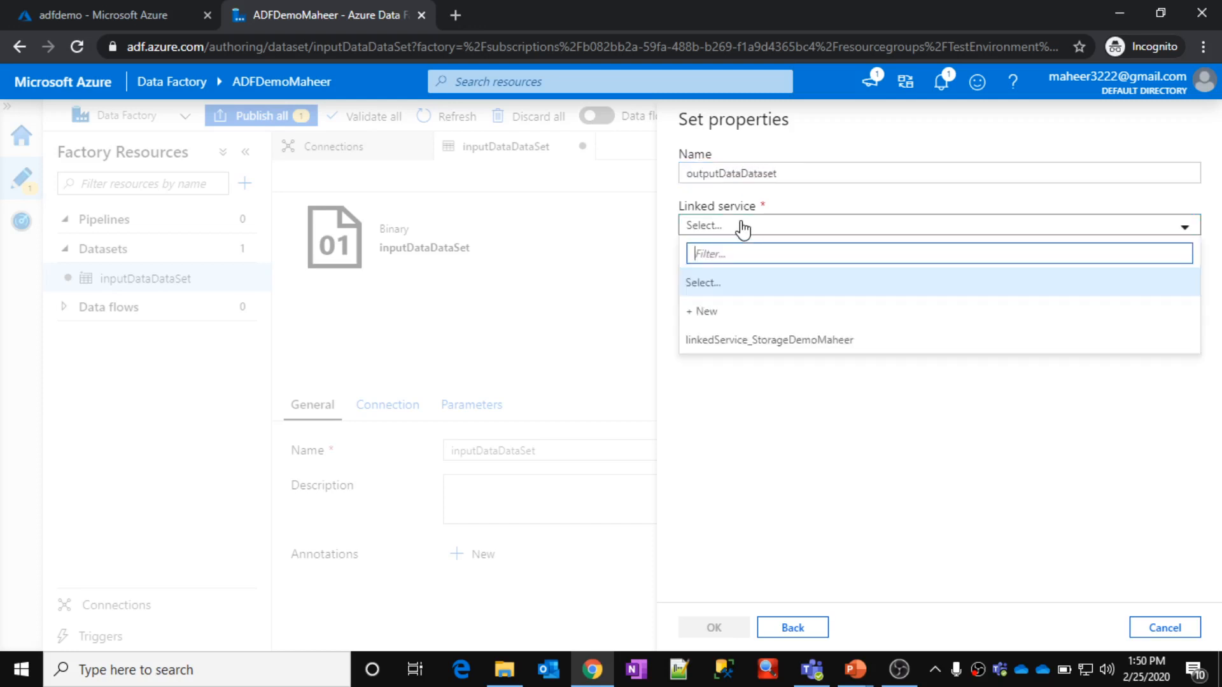
left_click(738, 340)
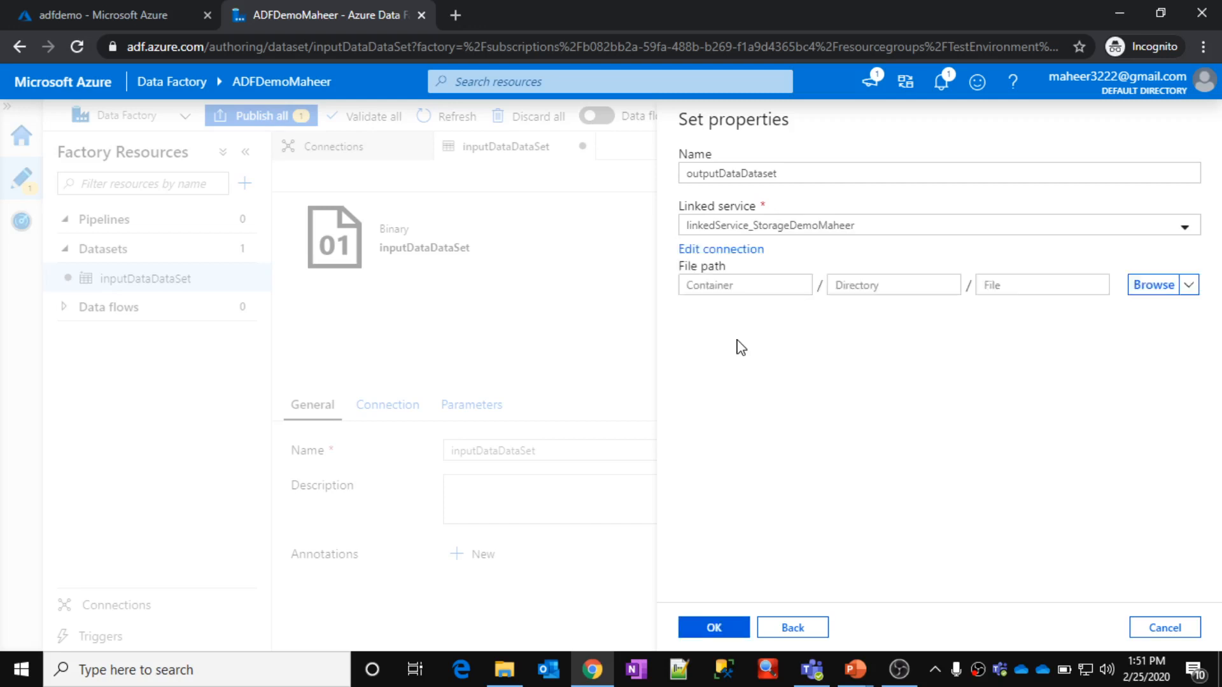
Step: Set the output dataset's file path to container adfdemo, directory output and file data.txt, and create the dataset
left_click(1154, 290)
left_click(796, 231)
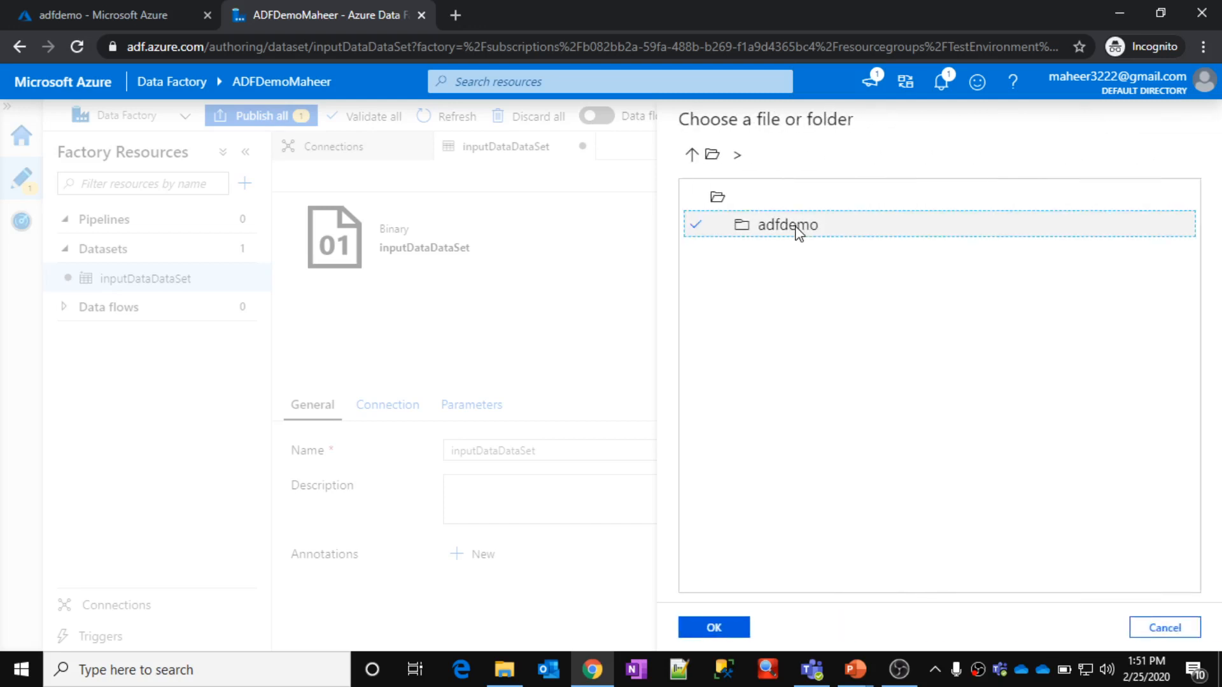
left_click(716, 630)
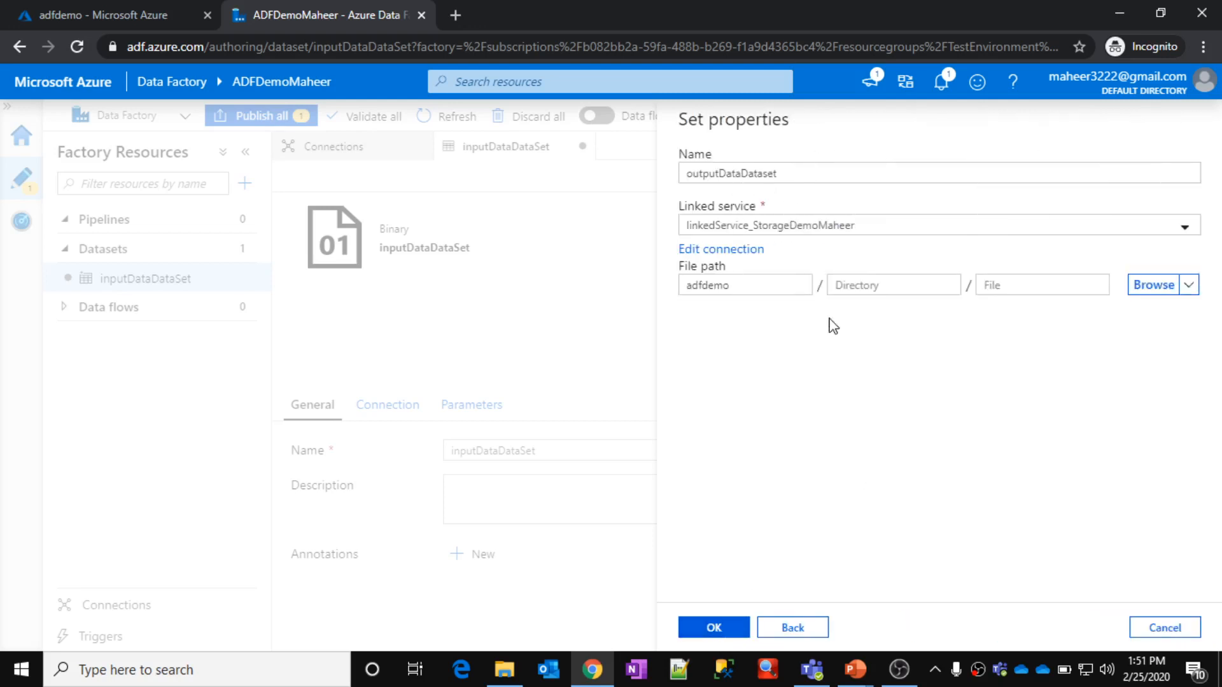
left_click(844, 288)
type("out")
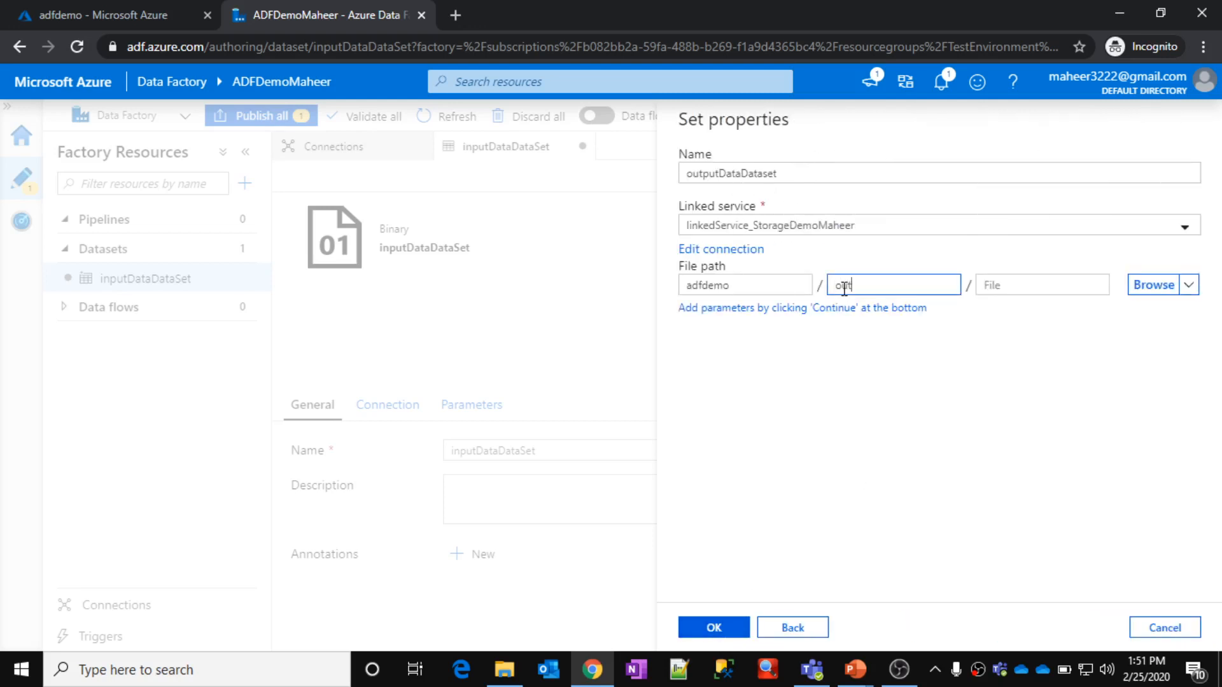
type("put")
left_click_drag(833, 285, 884, 285)
left_click(1015, 285)
type("data.txt")
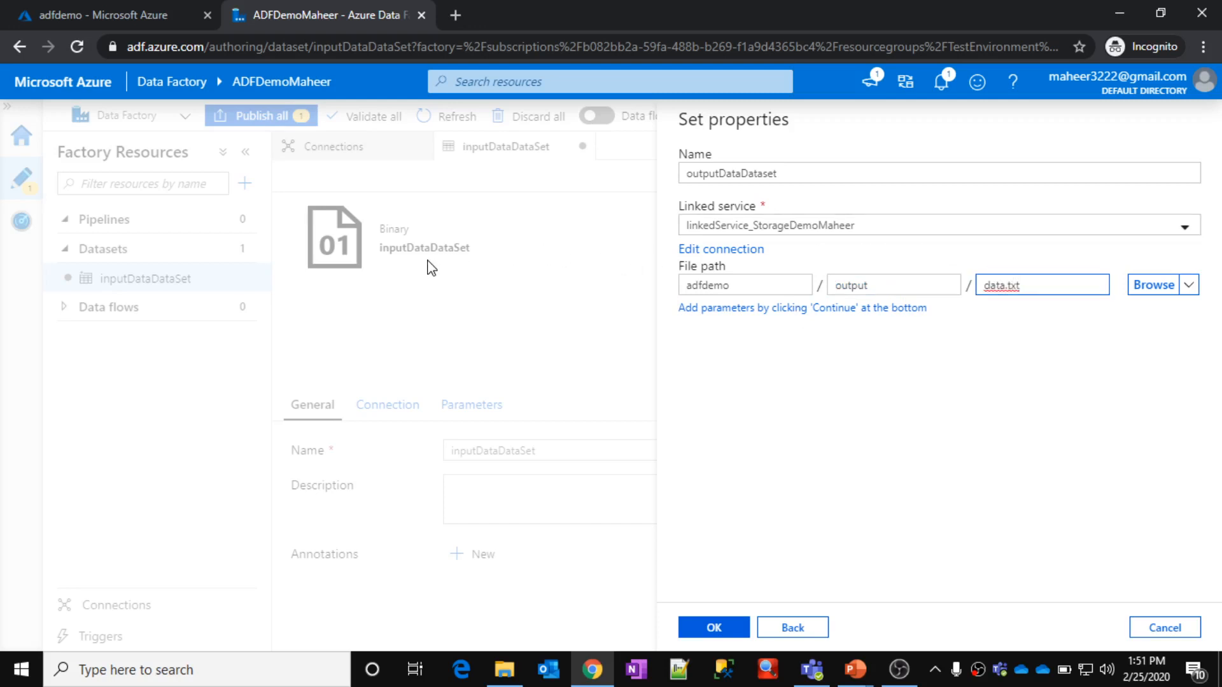
double_click(996, 284)
left_click(1036, 284)
left_click(719, 627)
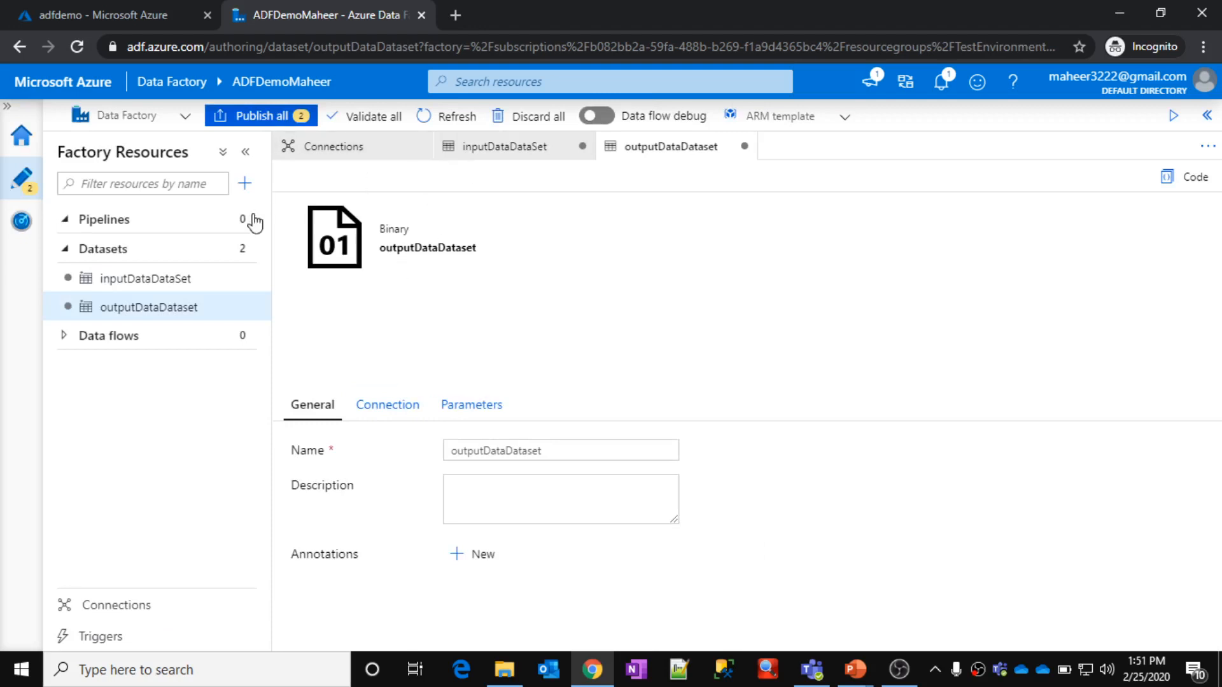
Step: Review the factory's linked service connection and the input and output datasets
left_click(182, 231)
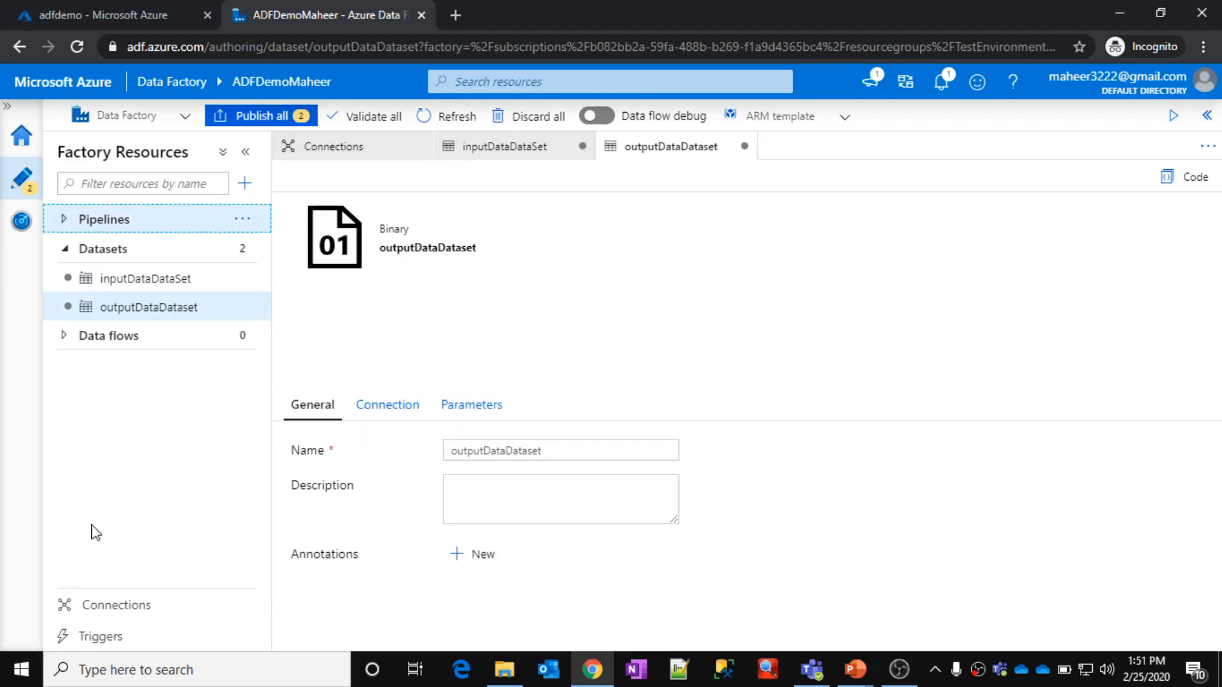
left_click(113, 614)
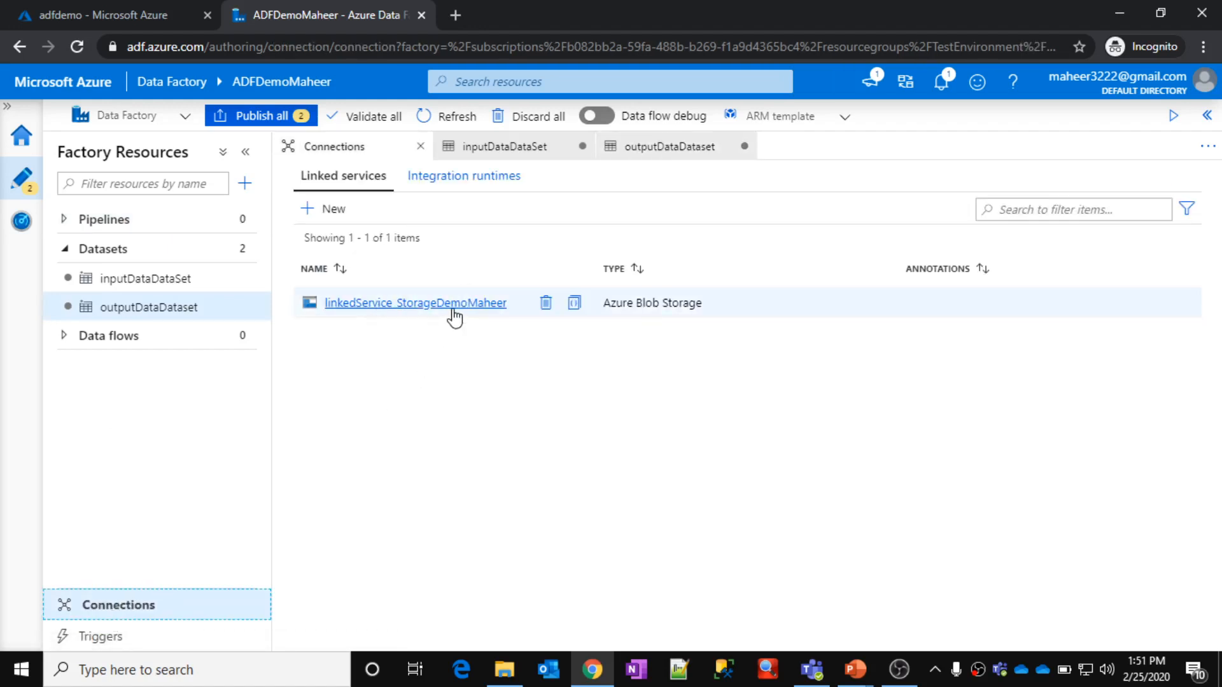
left_click(151, 282)
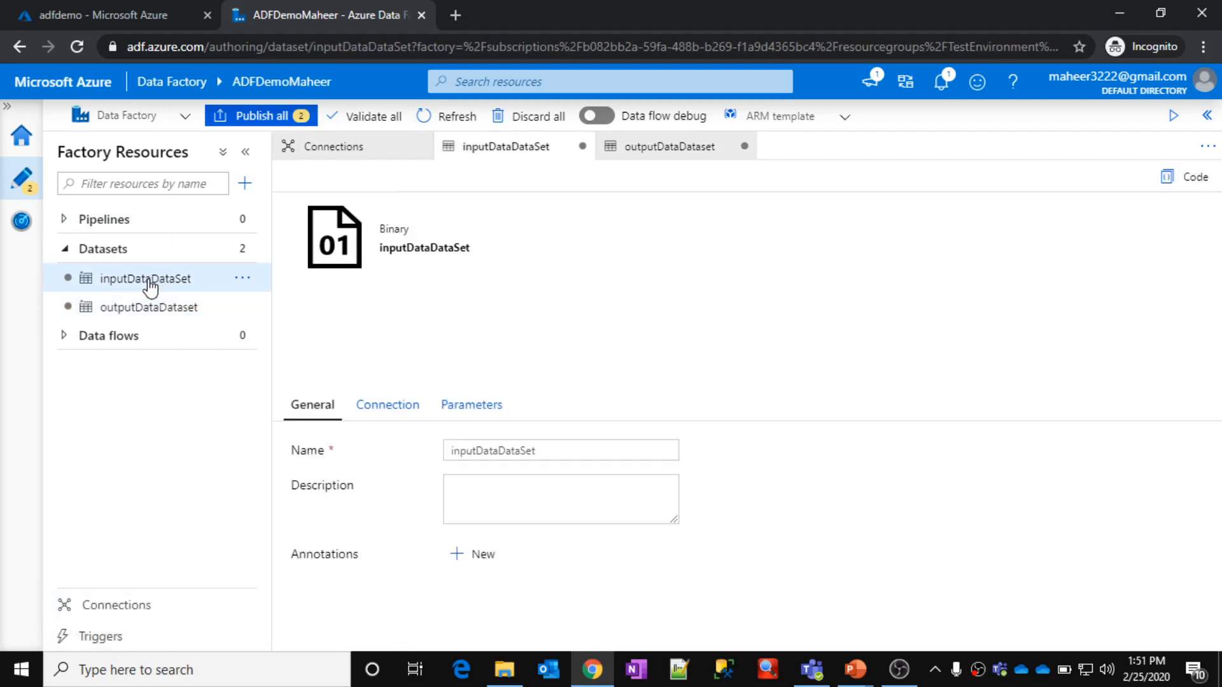
left_click(173, 312)
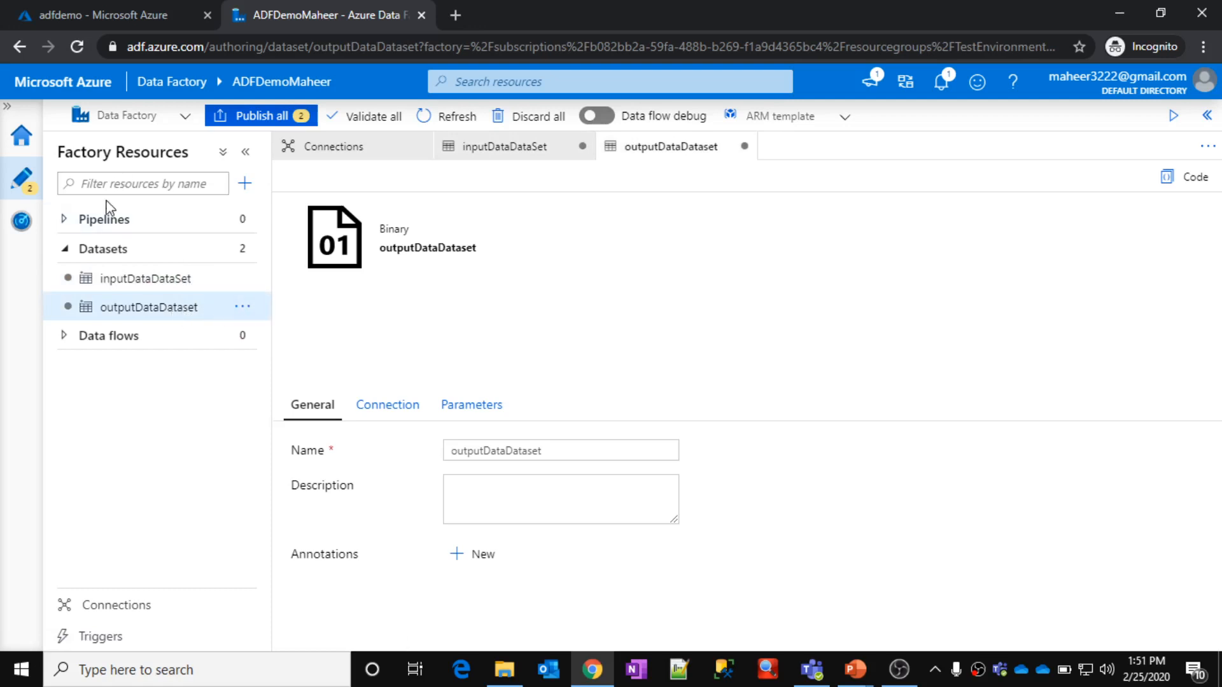
Step: Create a new blank pipeline in the data factory
left_click(100, 219)
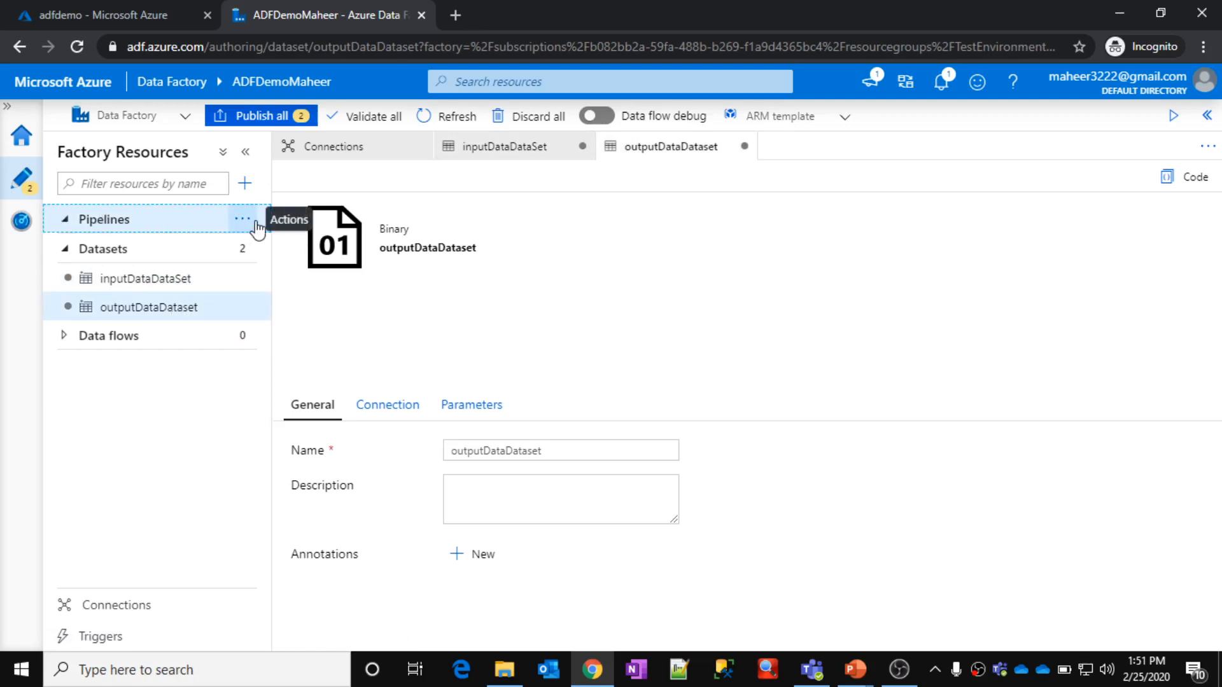
left_click(244, 221)
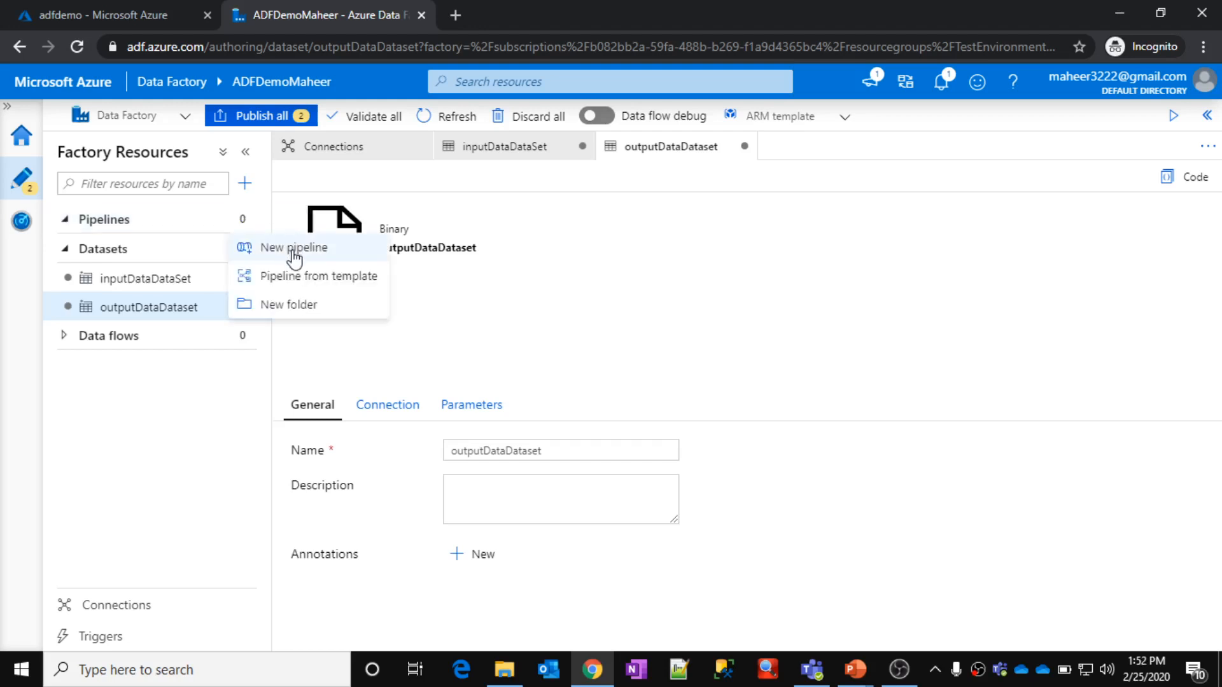
left_click(293, 250)
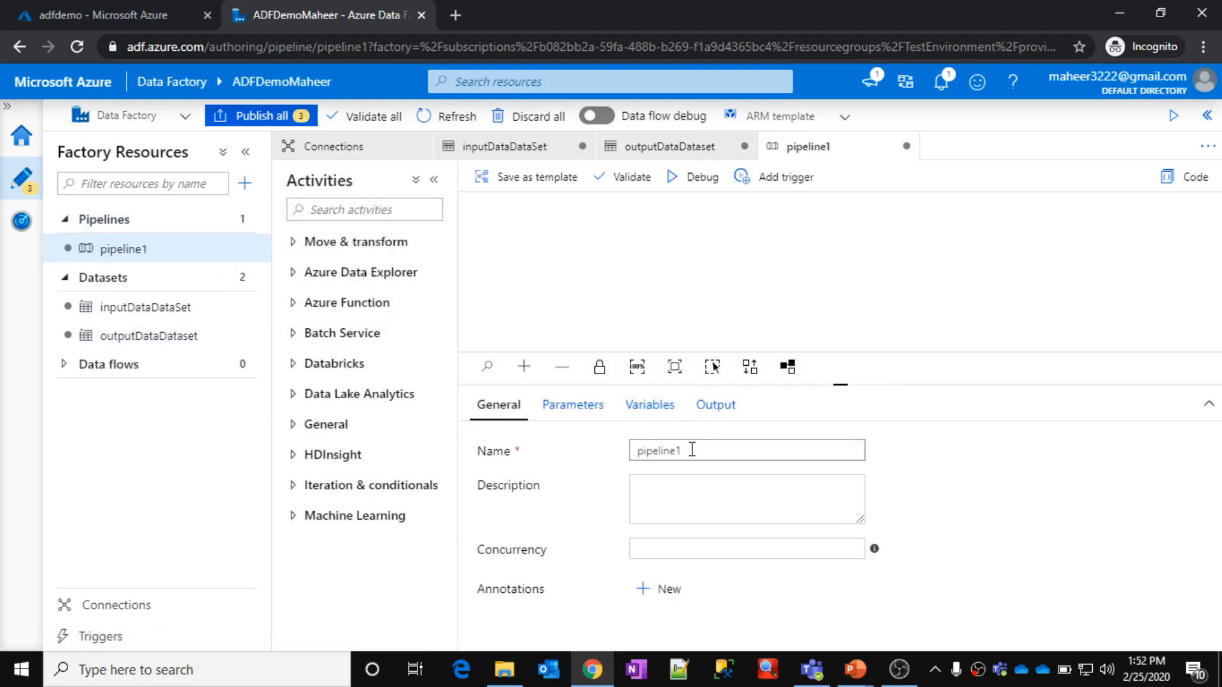
left_click(666, 255)
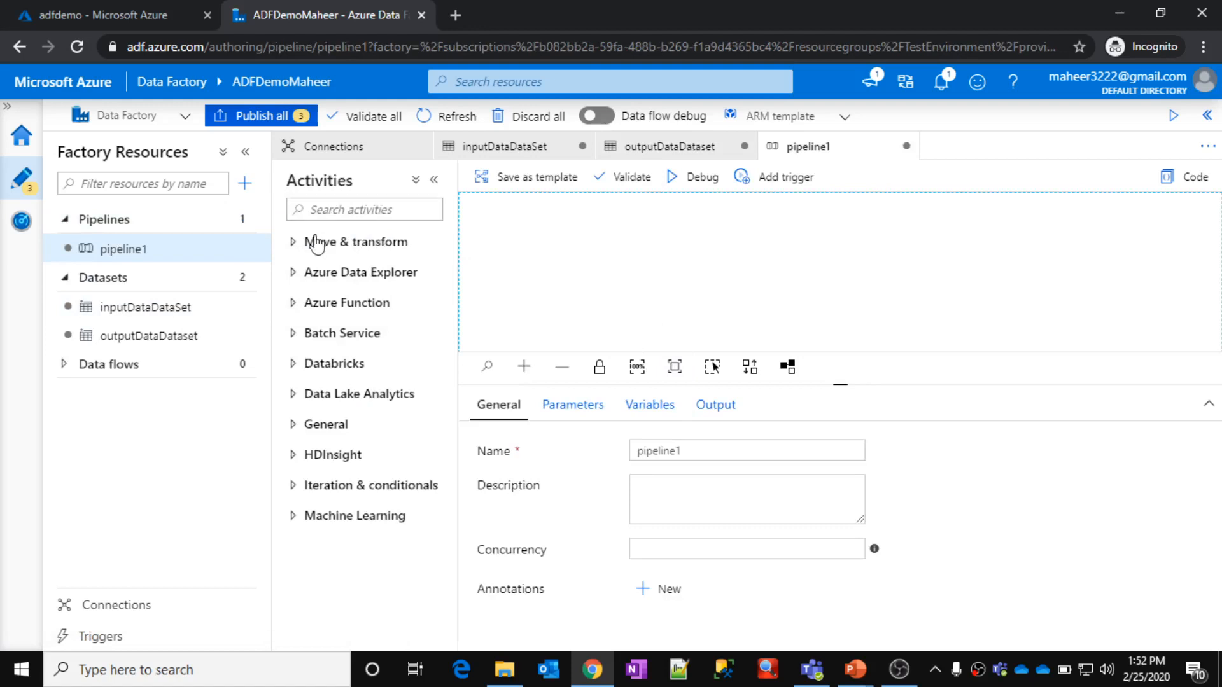
Step: Add a Copy data activity from the Move & transform group to the pipeline canvas and position it
left_click(294, 243)
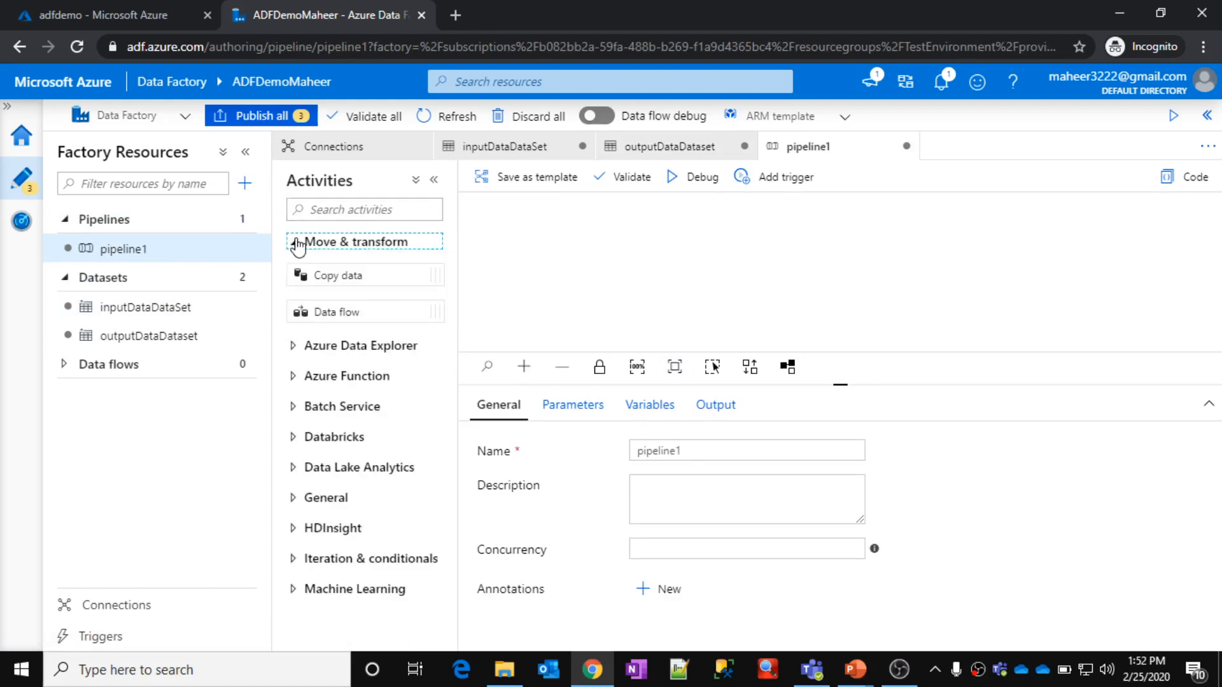
left_click_drag(356, 279, 711, 287)
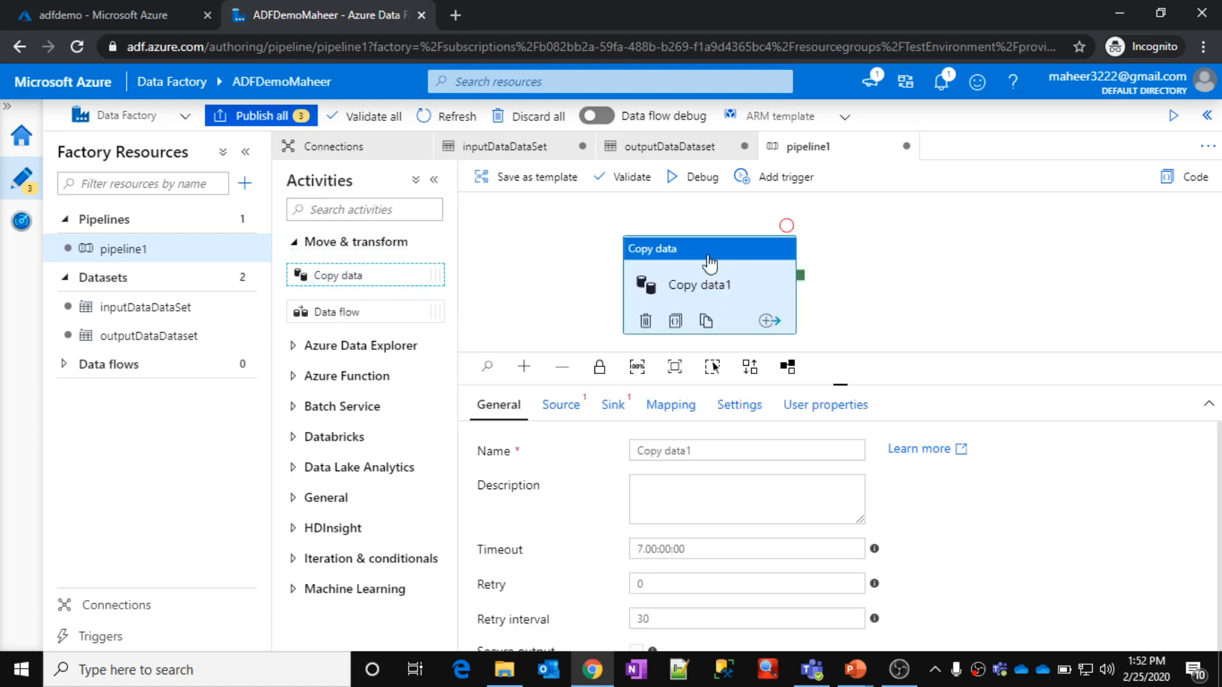
left_click_drag(715, 235, 735, 215)
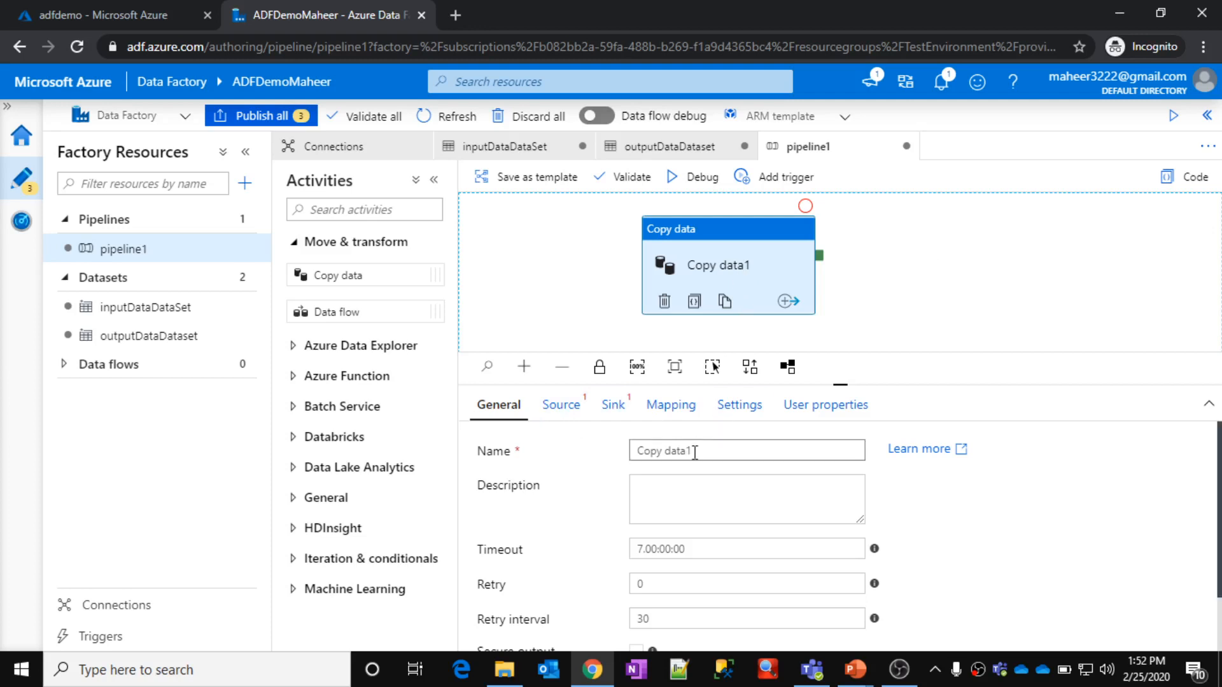
Step: Set the Copy data activity's source dataset to the existing inputDataDataSet
left_click(563, 409)
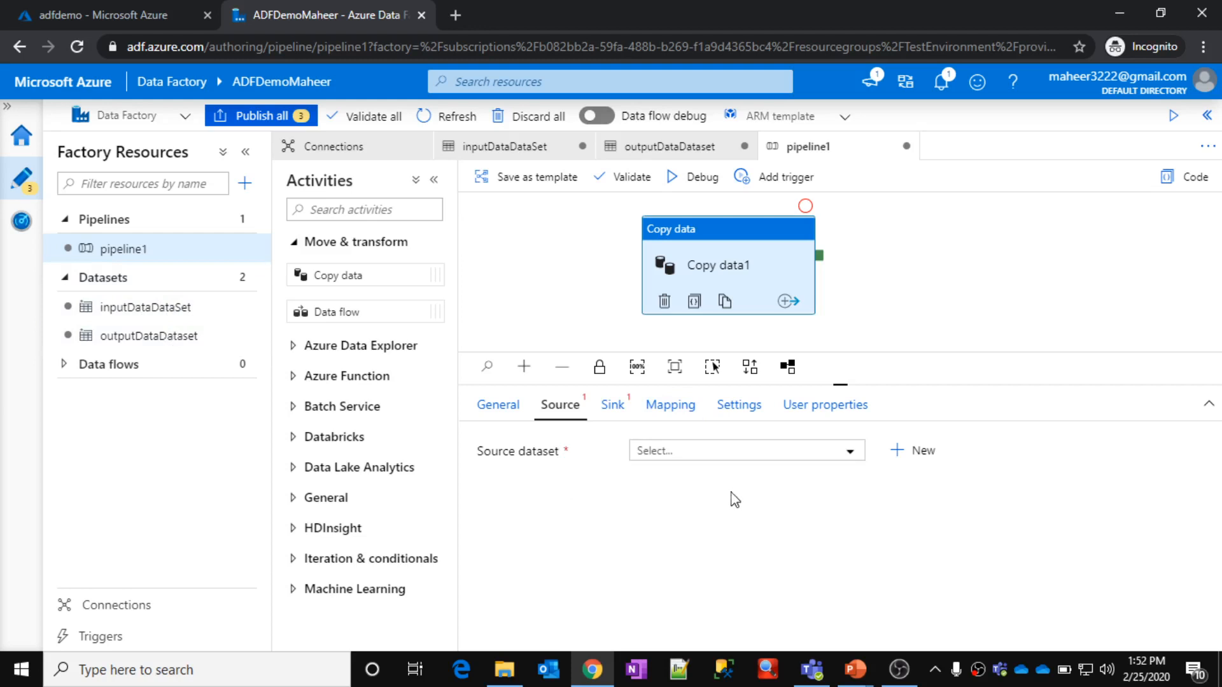
left_click(914, 453)
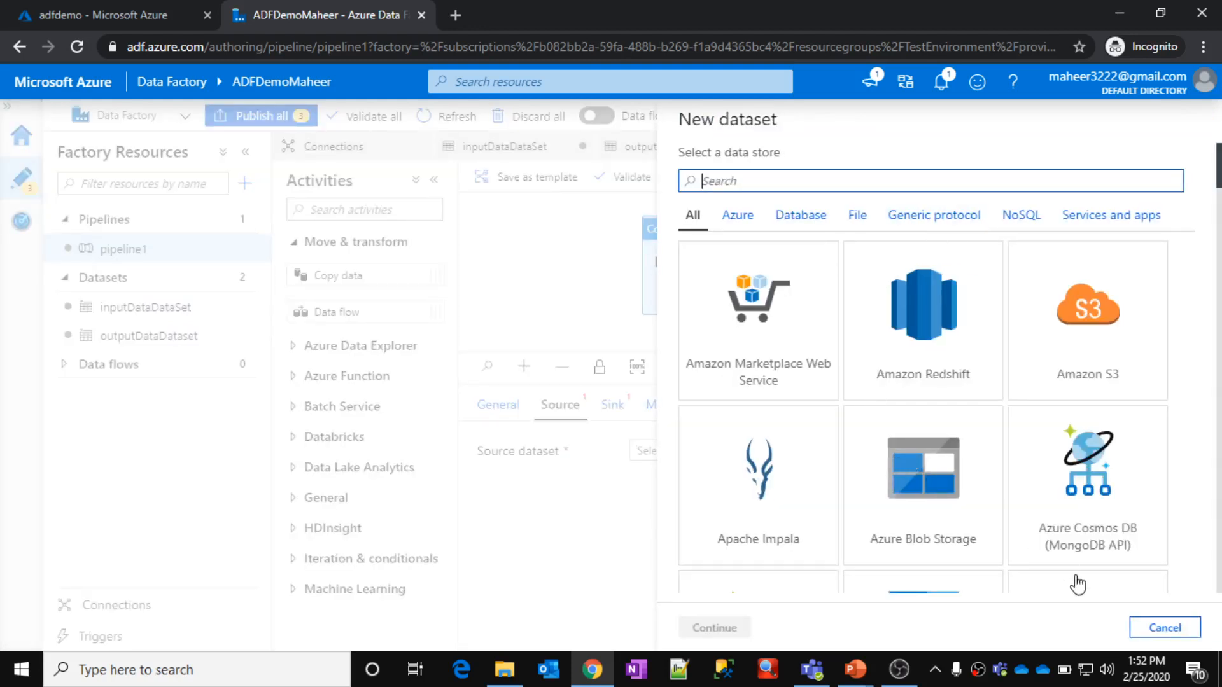
left_click(1169, 629)
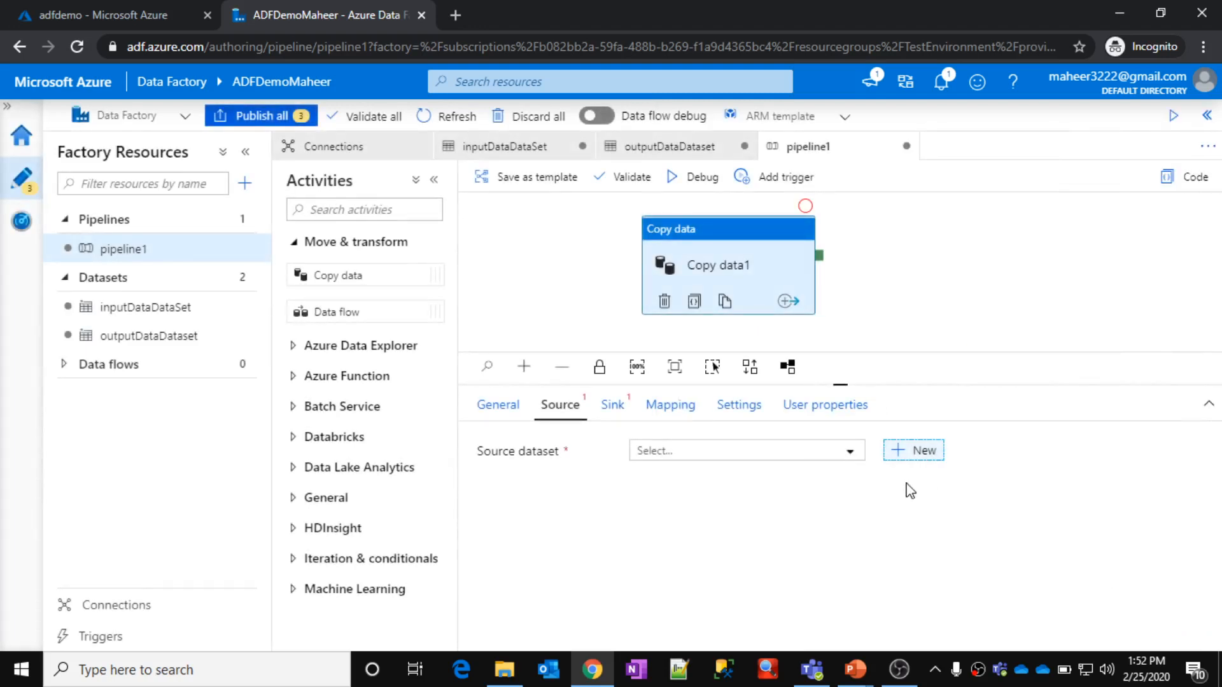
left_click(679, 452)
left_click(710, 512)
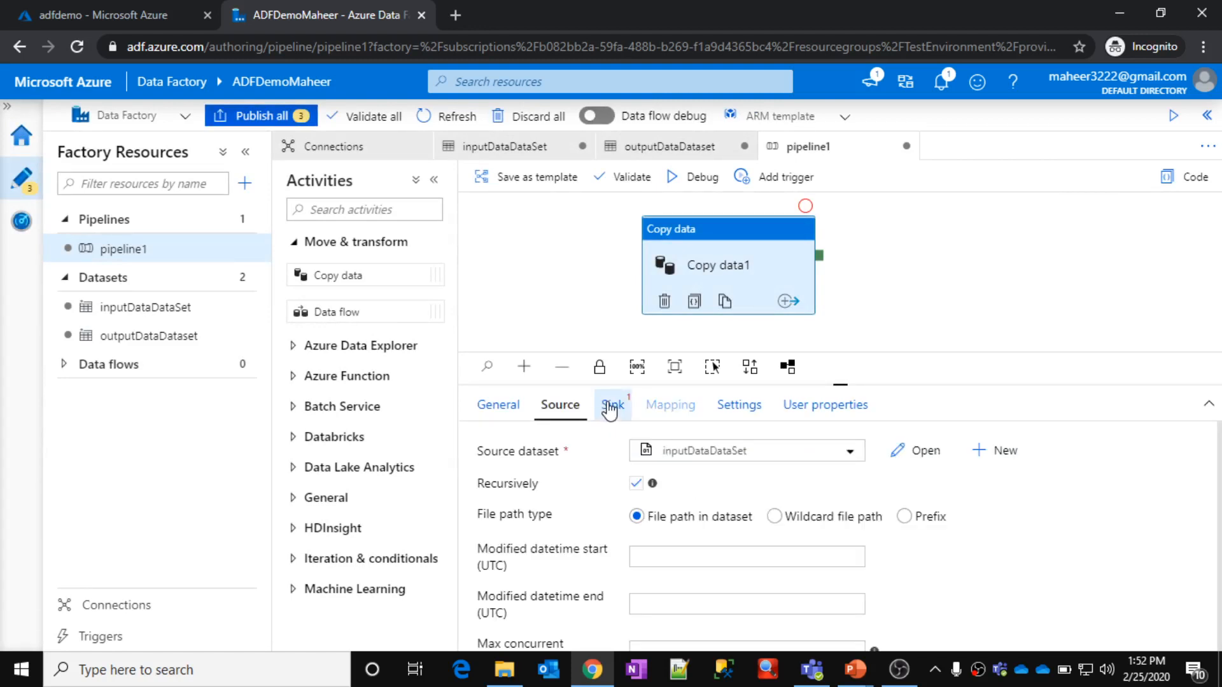
Step: Set the Copy data activity's sink dataset to outputDataDataset, keeping the activity selected on the canvas
left_click(610, 409)
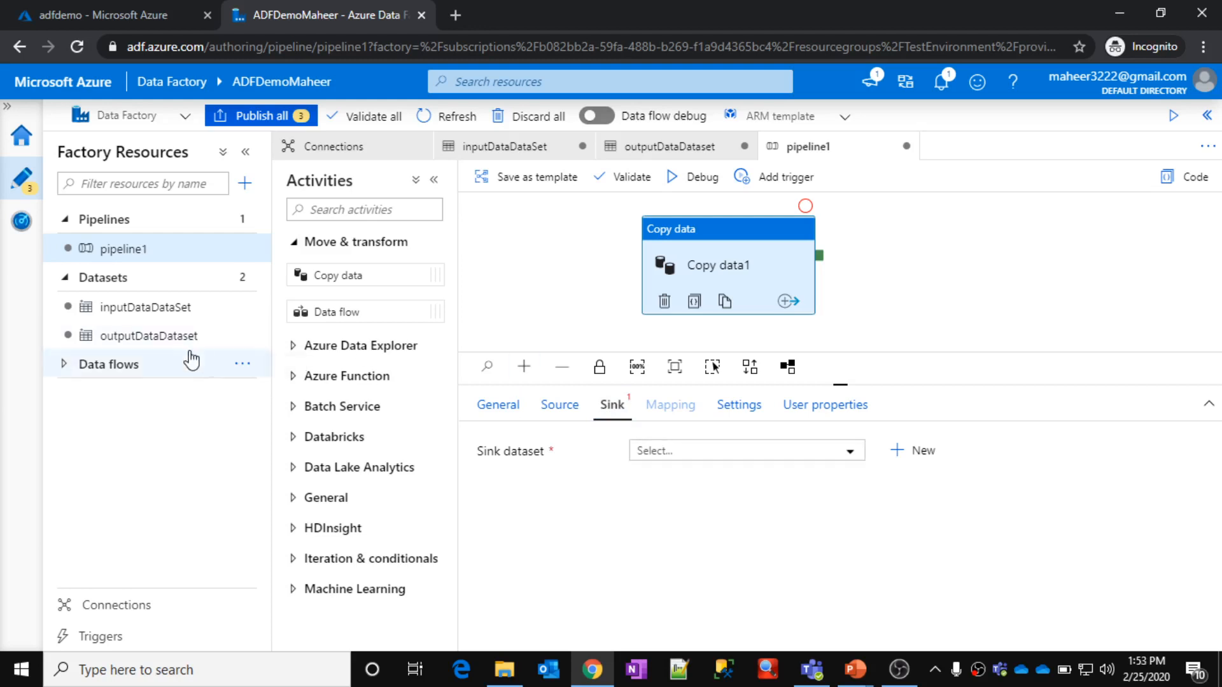
left_click(840, 456)
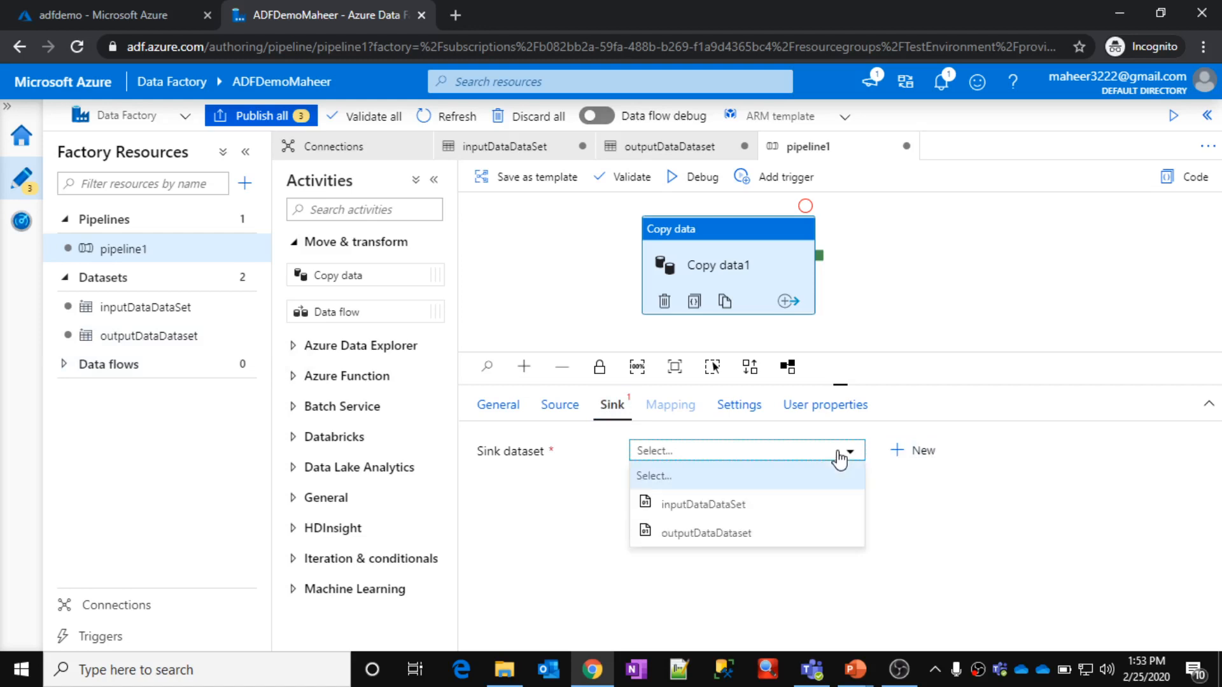
left_click(705, 534)
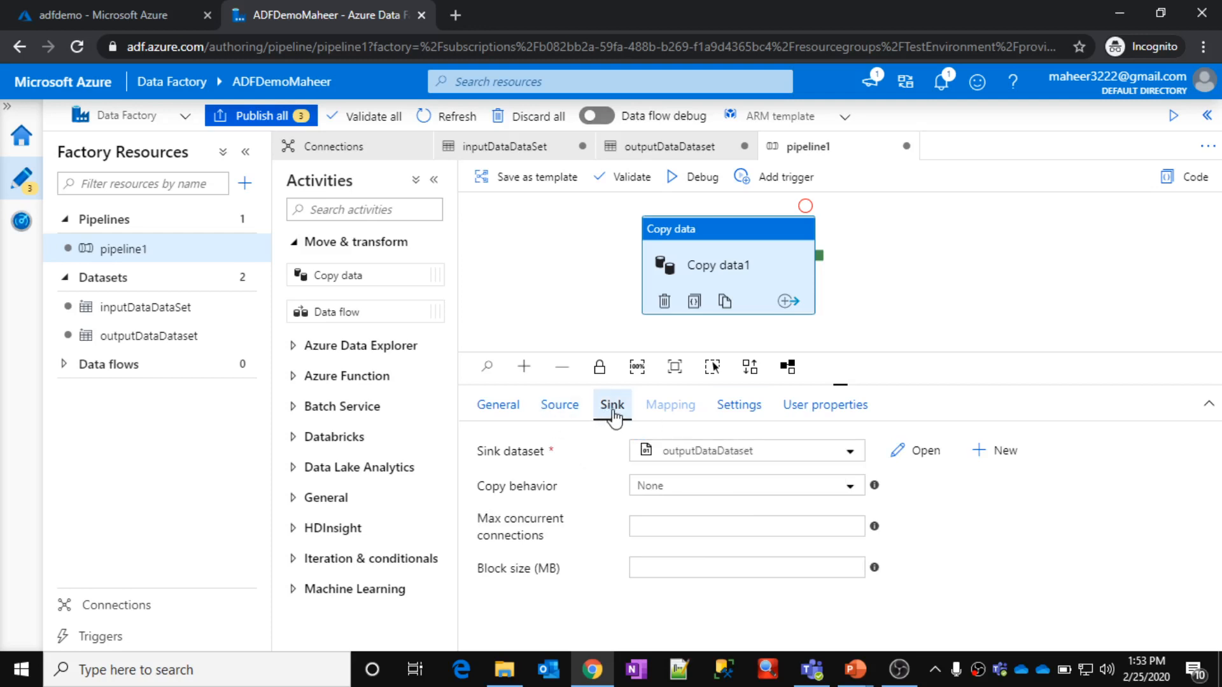
left_click(604, 289)
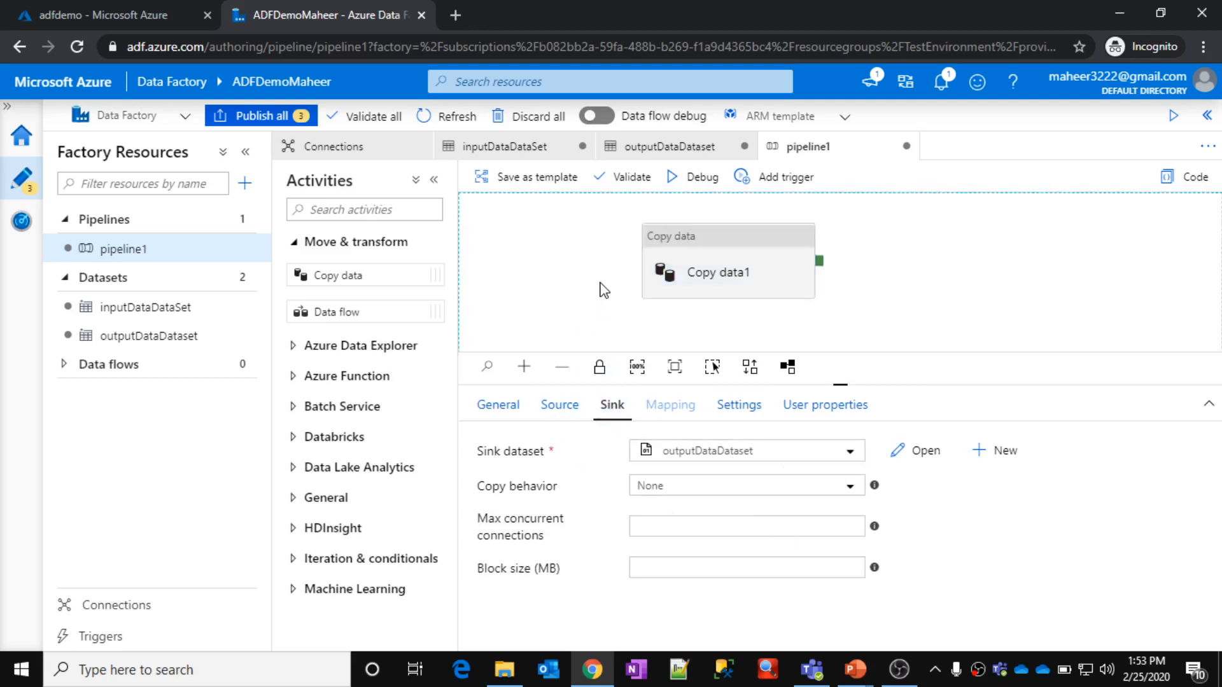
left_click(710, 236)
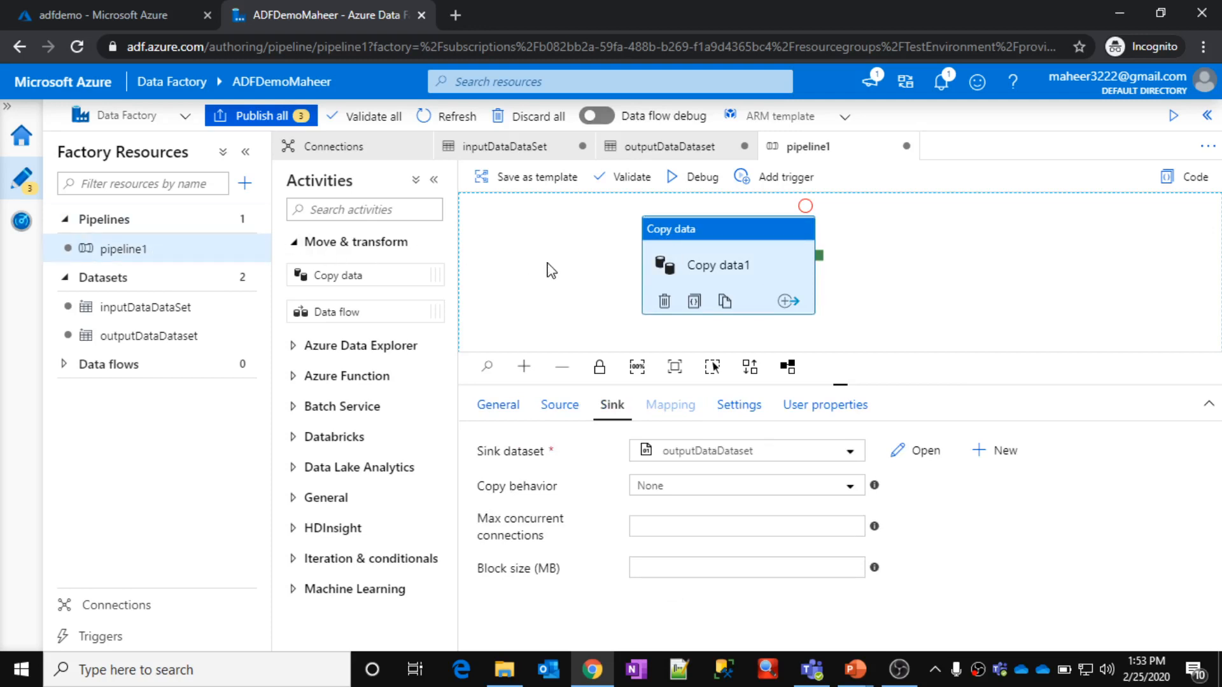
Step: Check the source file in the adfdemo container's input folder in the Azure portal, and validate the pipeline in Data Factory
left_click(108, 5)
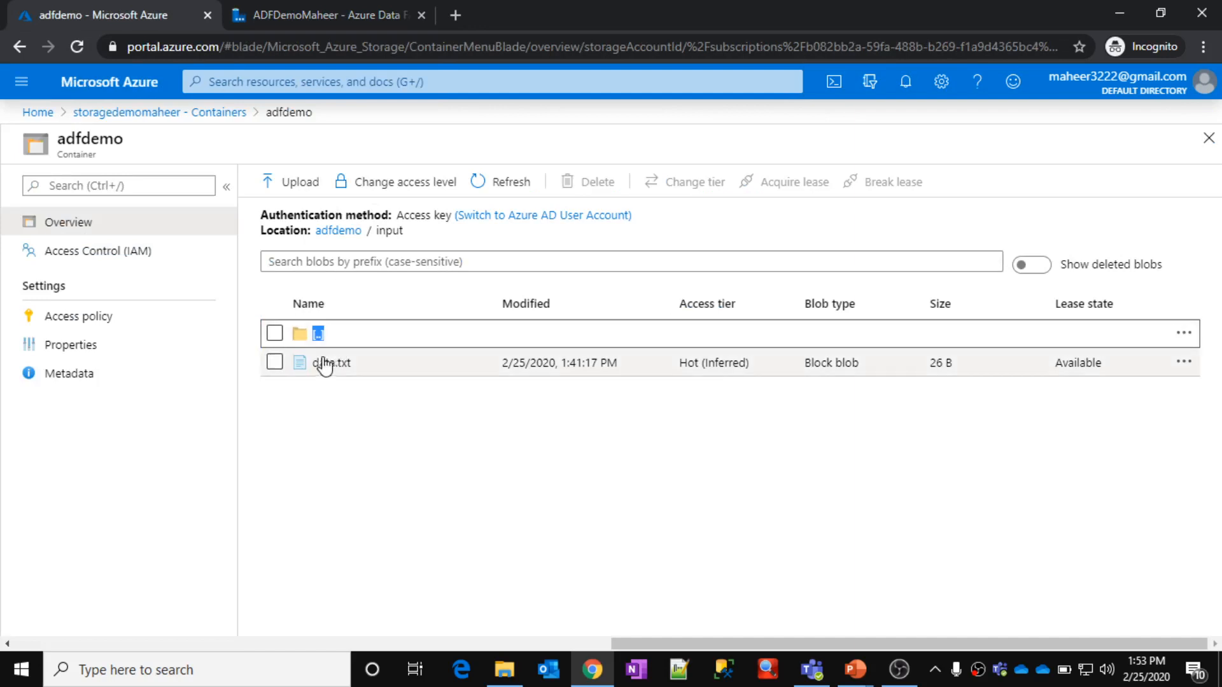
left_click(313, 5)
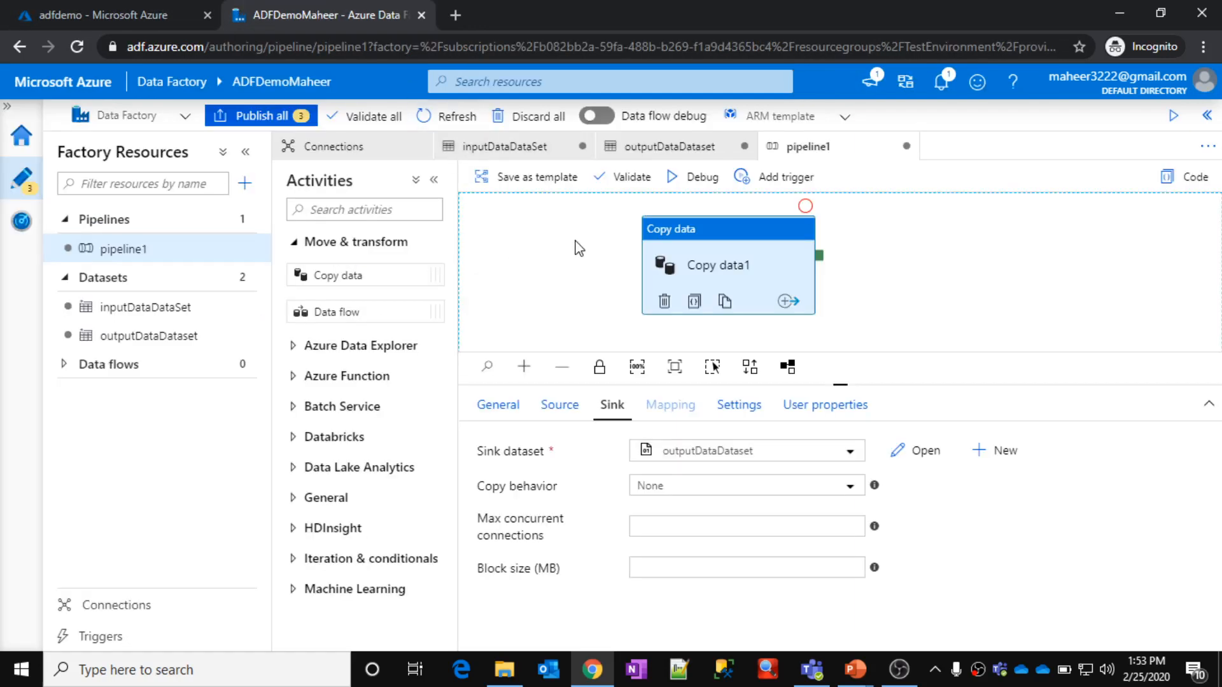
left_click(630, 182)
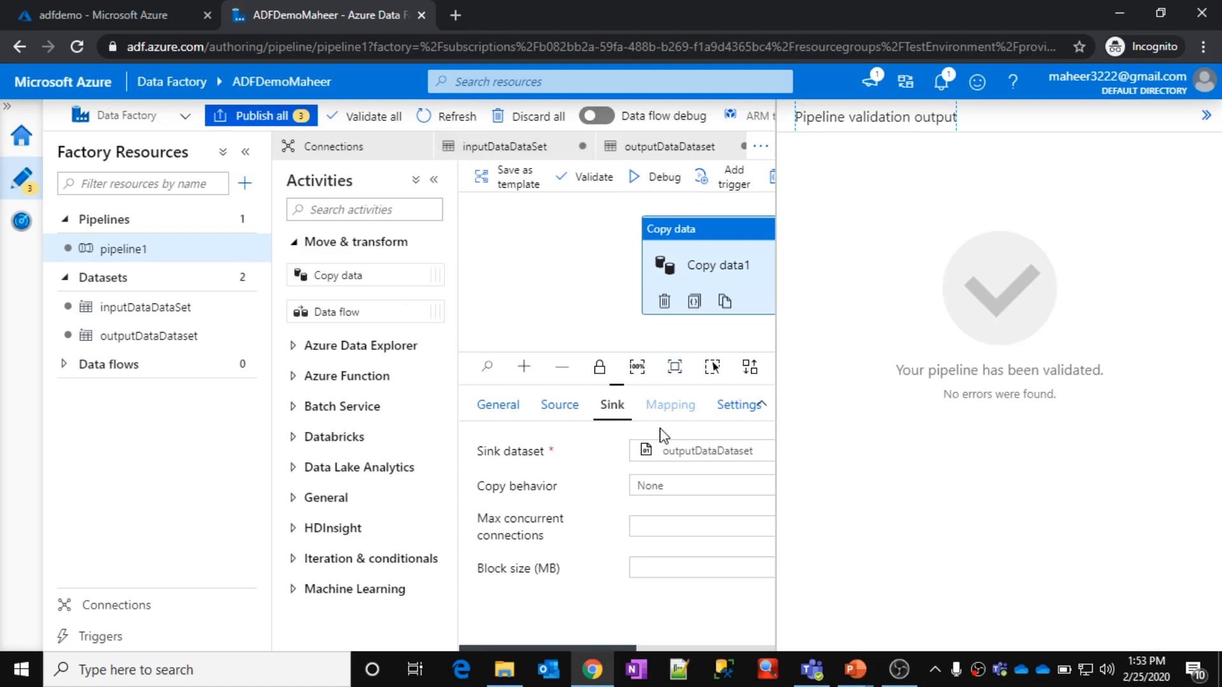
left_click_drag(974, 396, 1095, 398)
left_click(1205, 115)
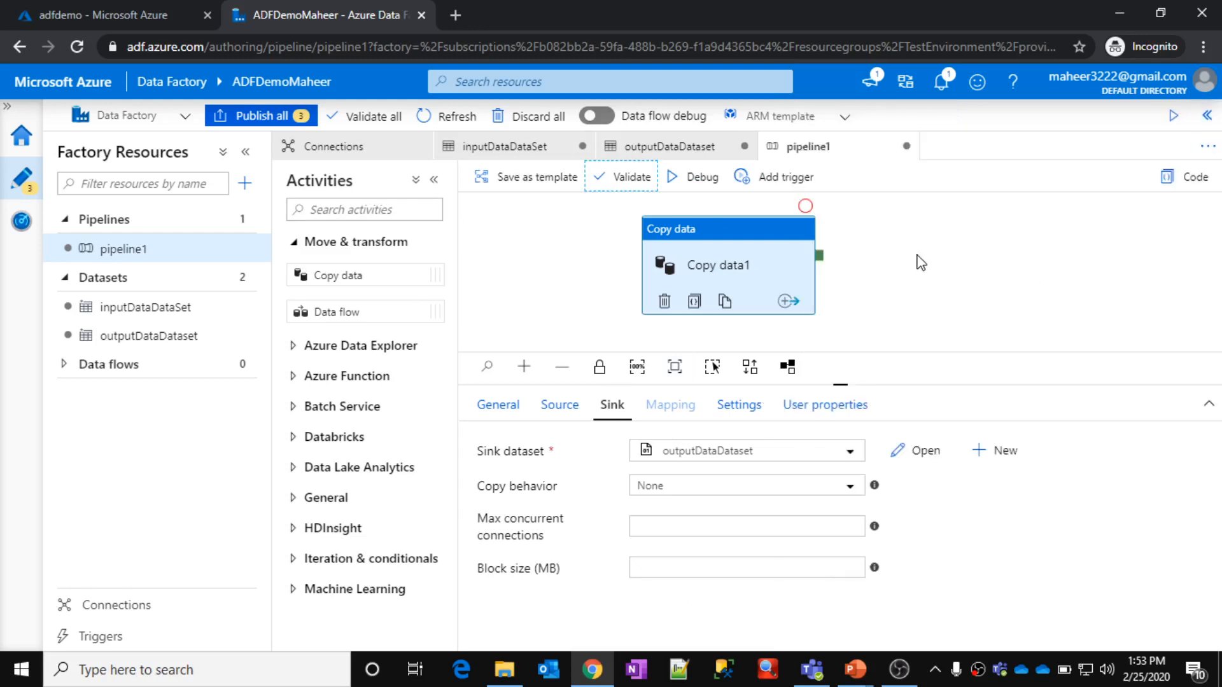
Step: Run pipeline1 in debug mode and monitor the status of its Copy data activity until the run ends
left_click(920, 261)
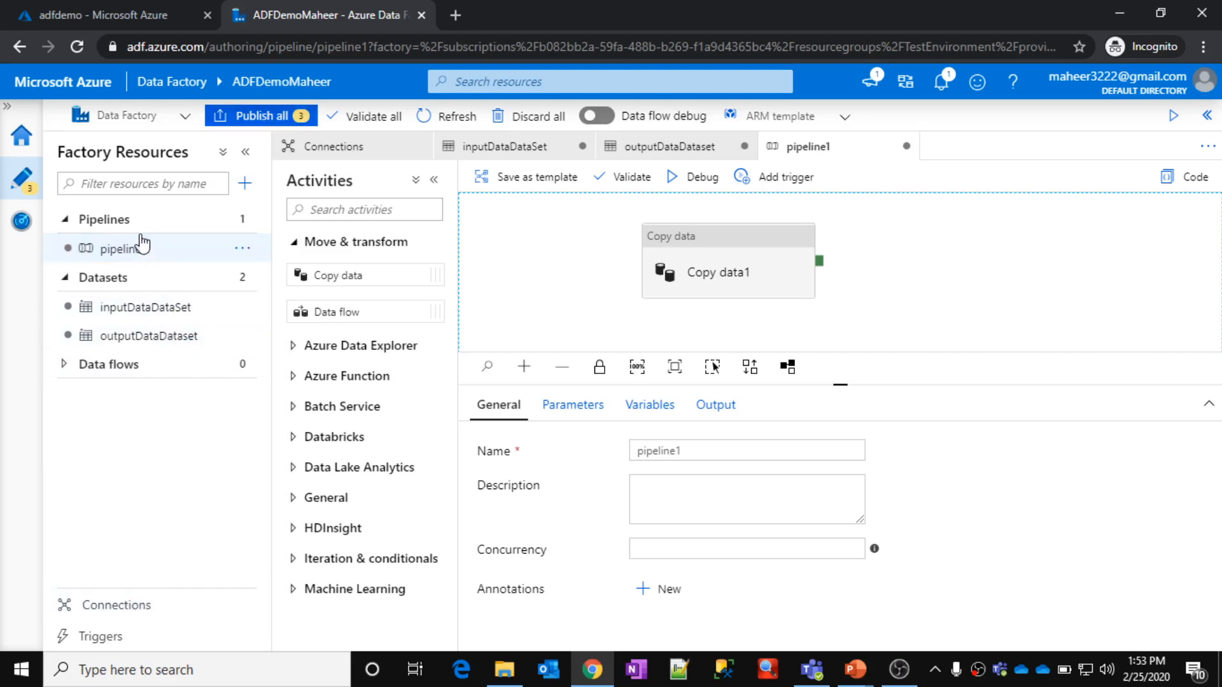
left_click(124, 247)
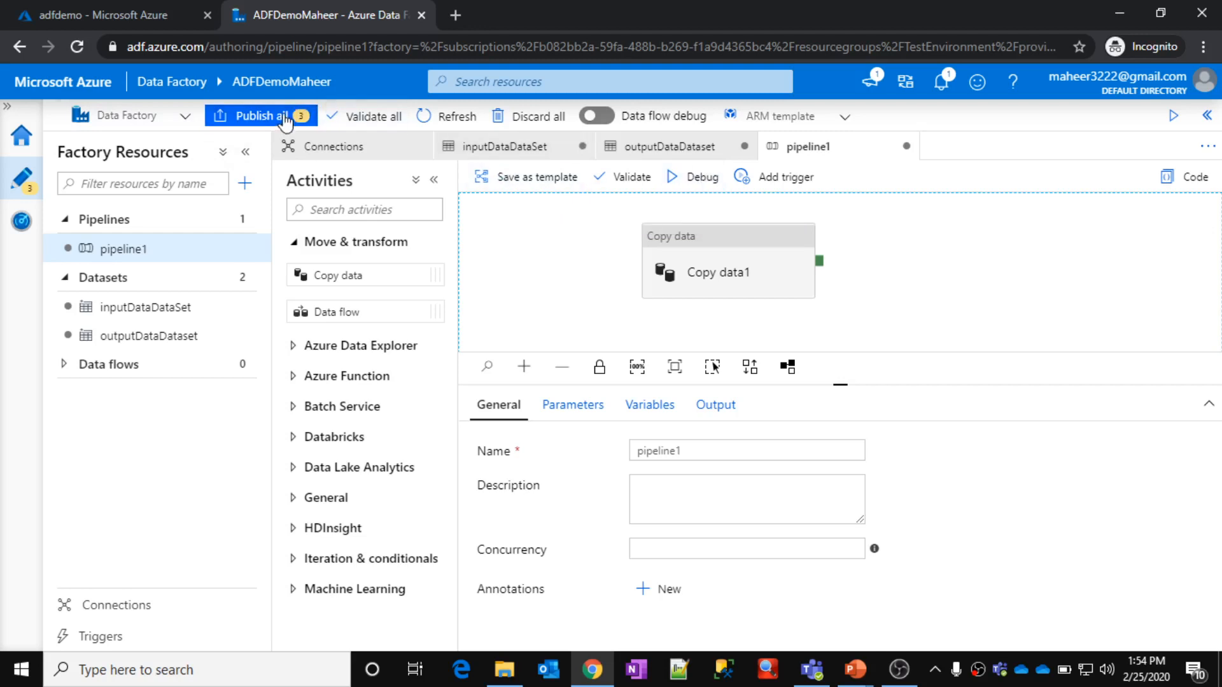
left_click(698, 179)
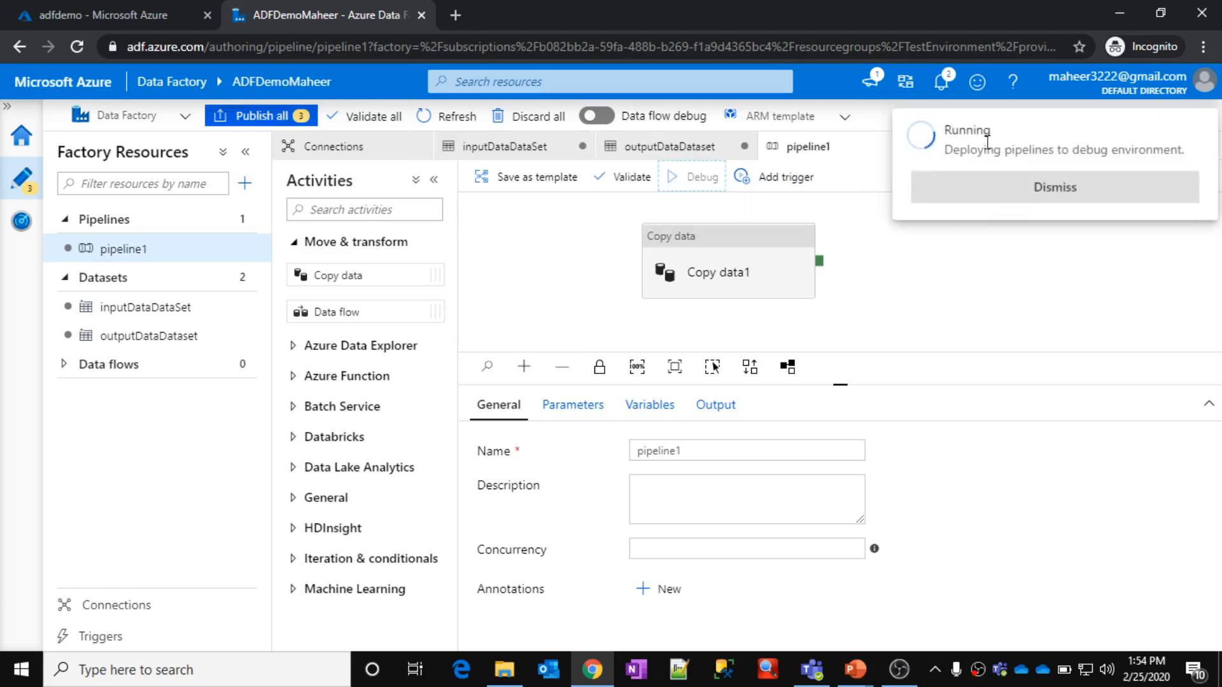
left_click_drag(959, 133, 1005, 146)
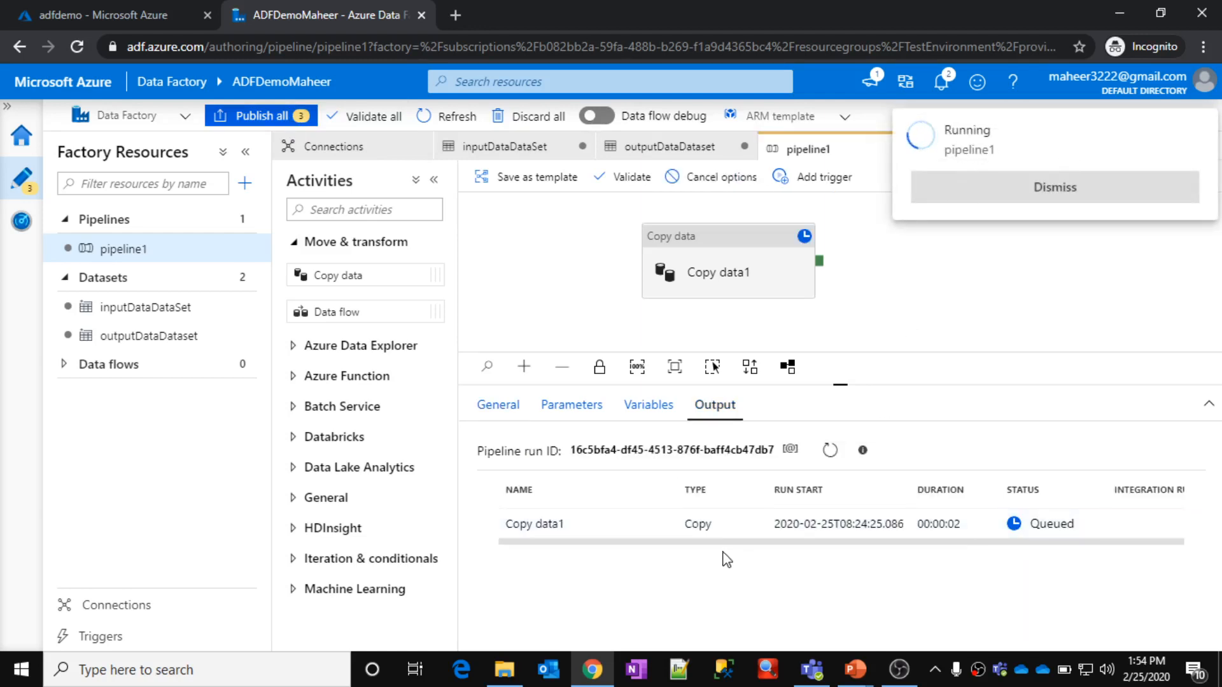
mouse_move(532, 525)
left_mouse_down()
mouse_move(566, 526)
mouse_move(553, 523)
left_mouse_up()
left_click(575, 525)
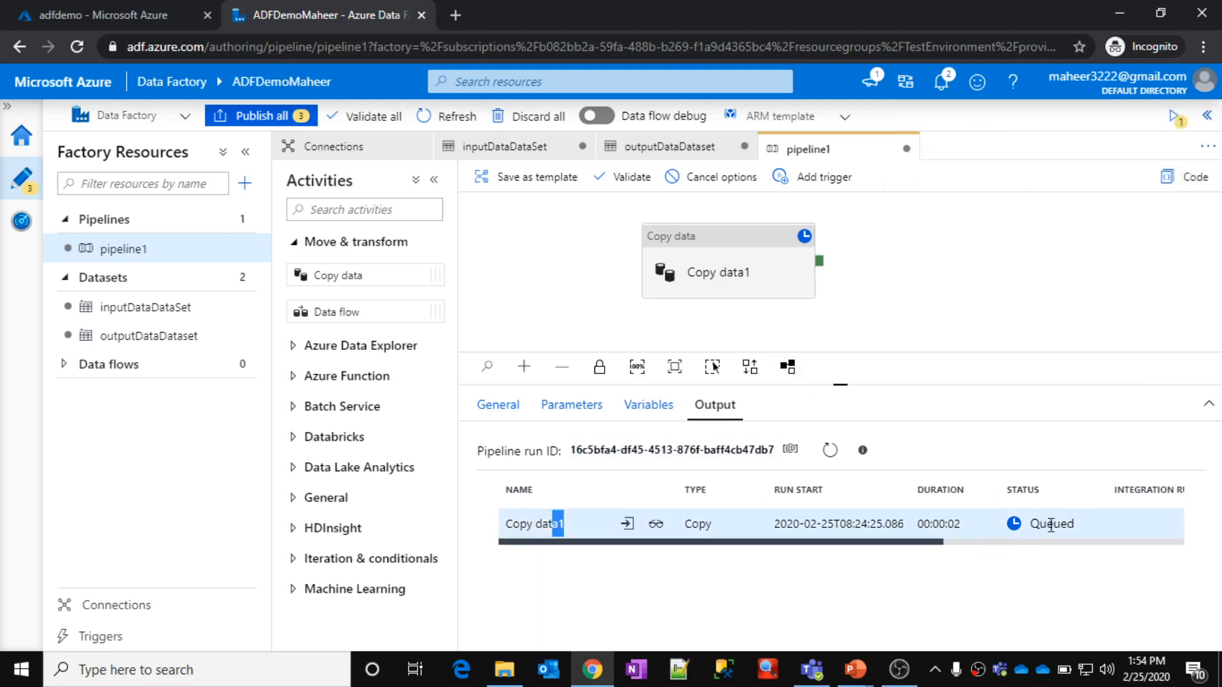
left_click_drag(1080, 527, 1025, 527)
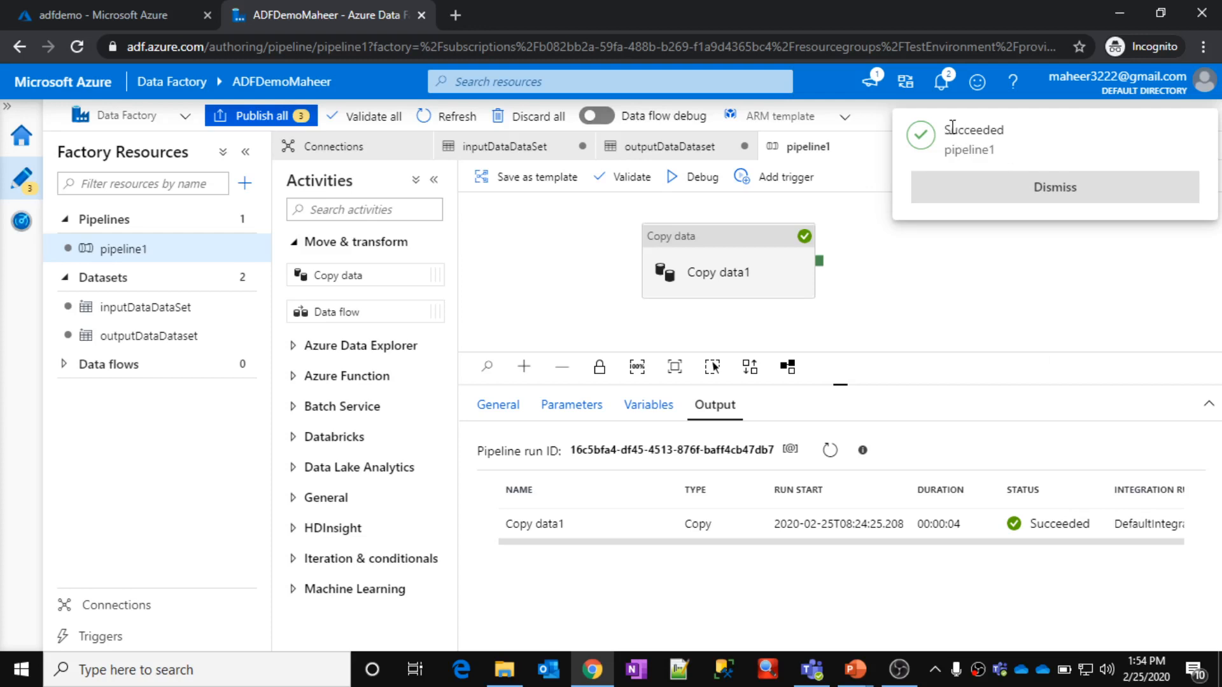
left_click_drag(945, 128, 1012, 144)
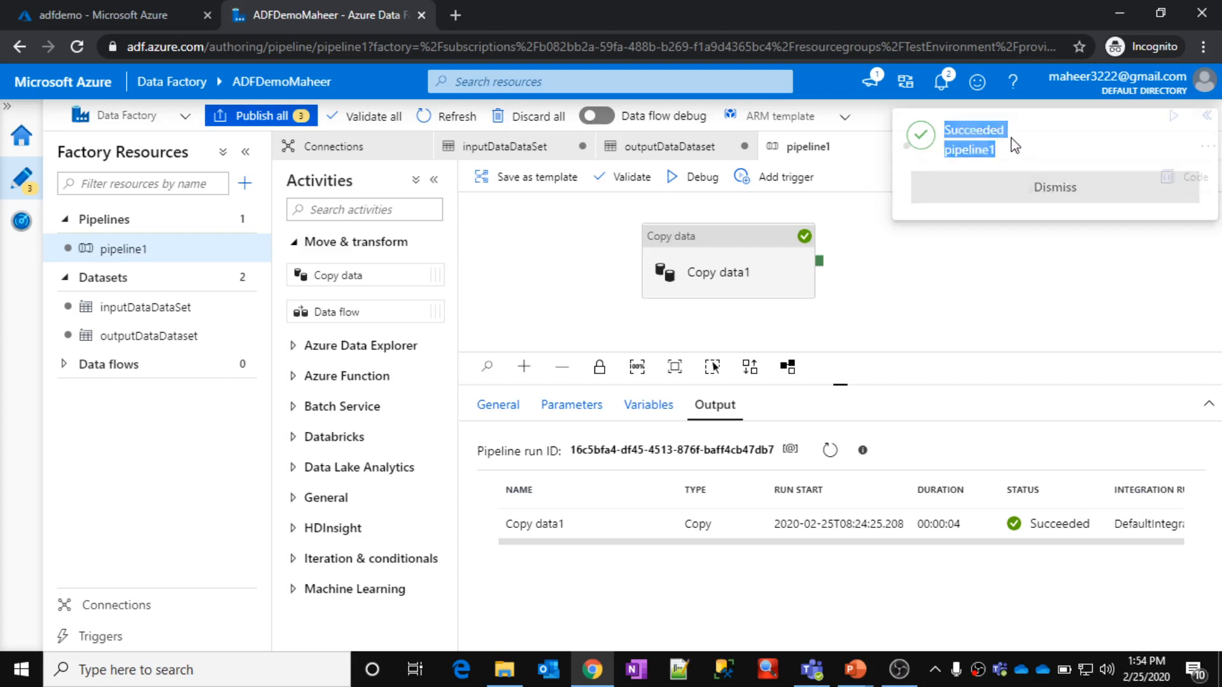
left_click(1015, 269)
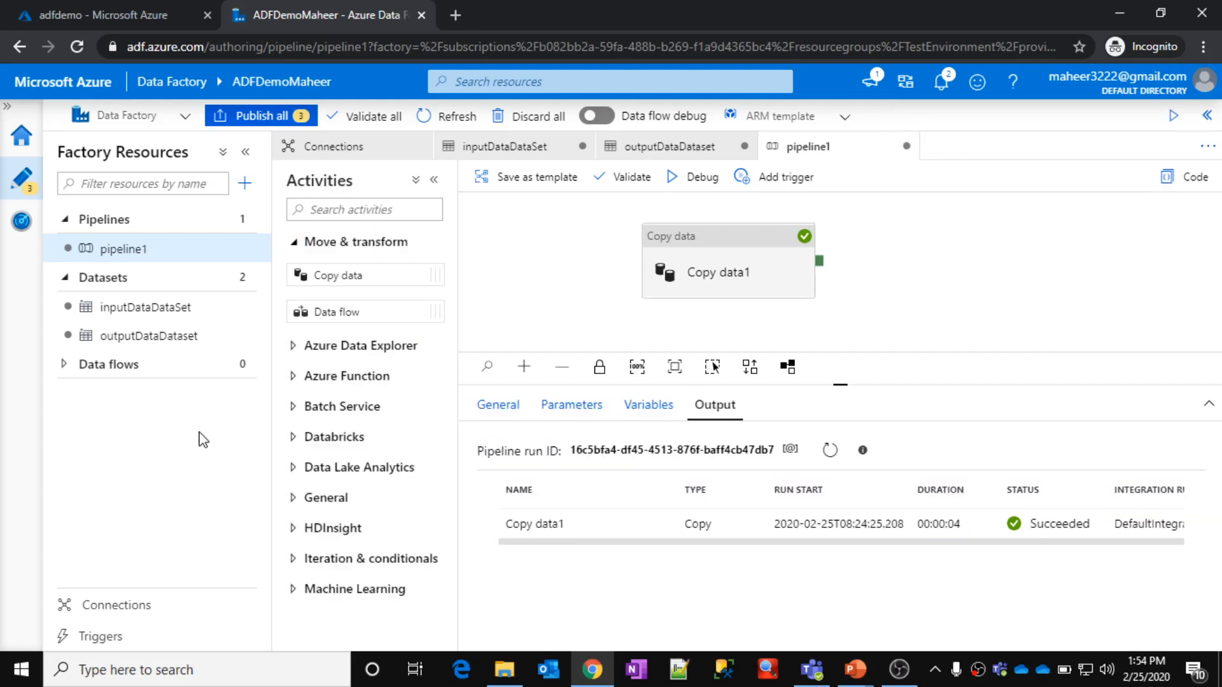
Step: Switch to the Azure portal and open the output folder of the adfdemo container in the storage account
left_click(133, 18)
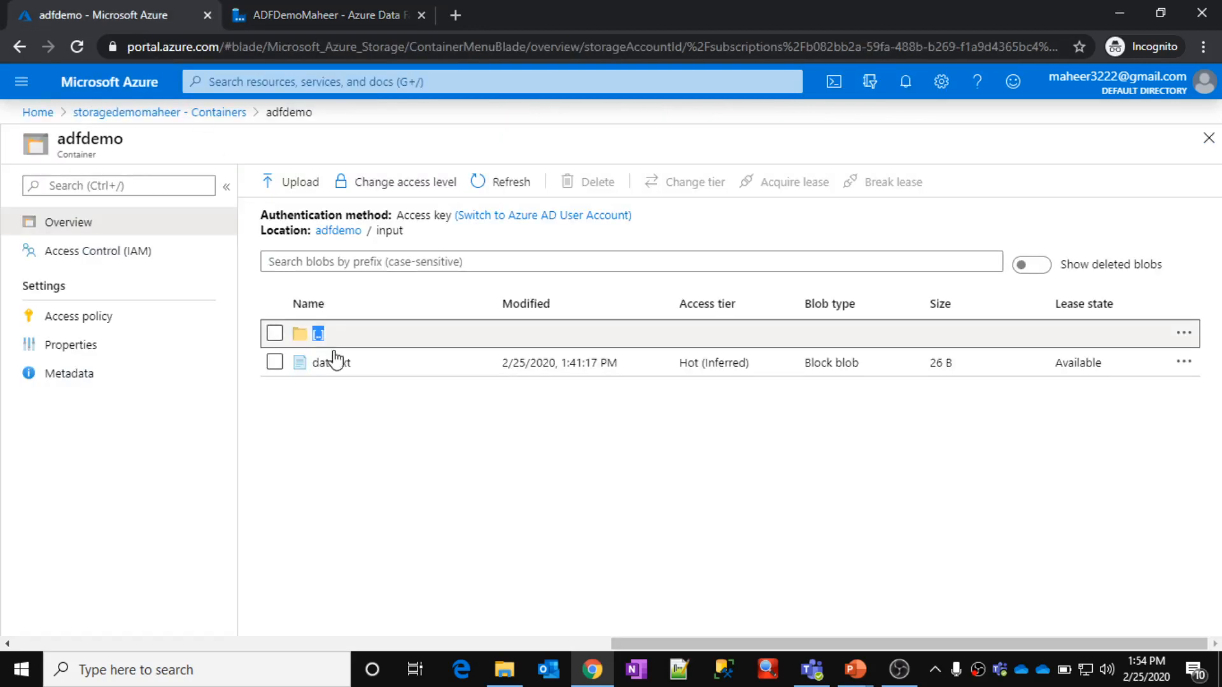
left_click(137, 117)
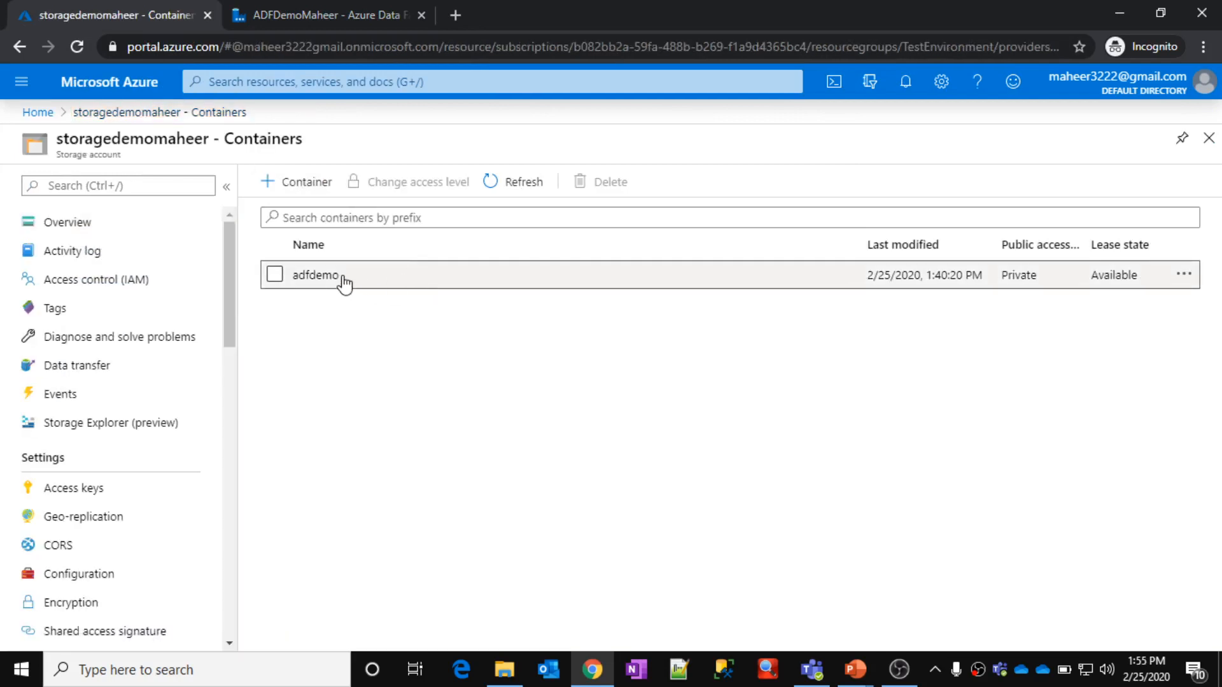
left_click(317, 275)
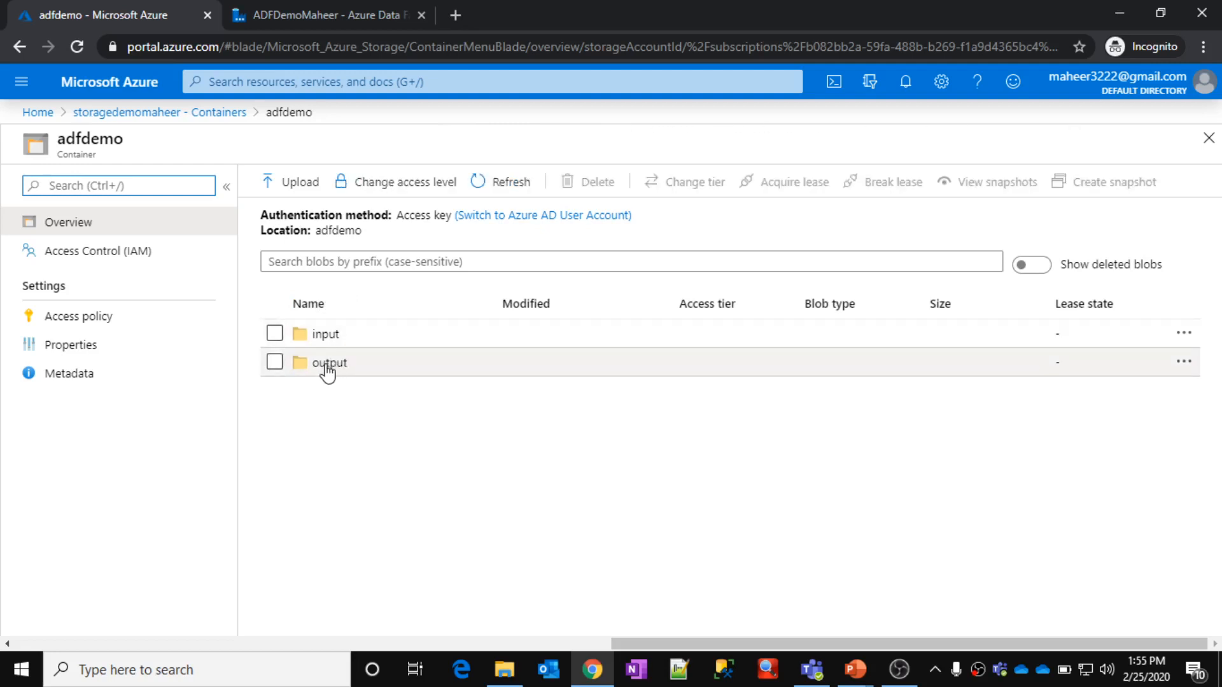
double_click(328, 371)
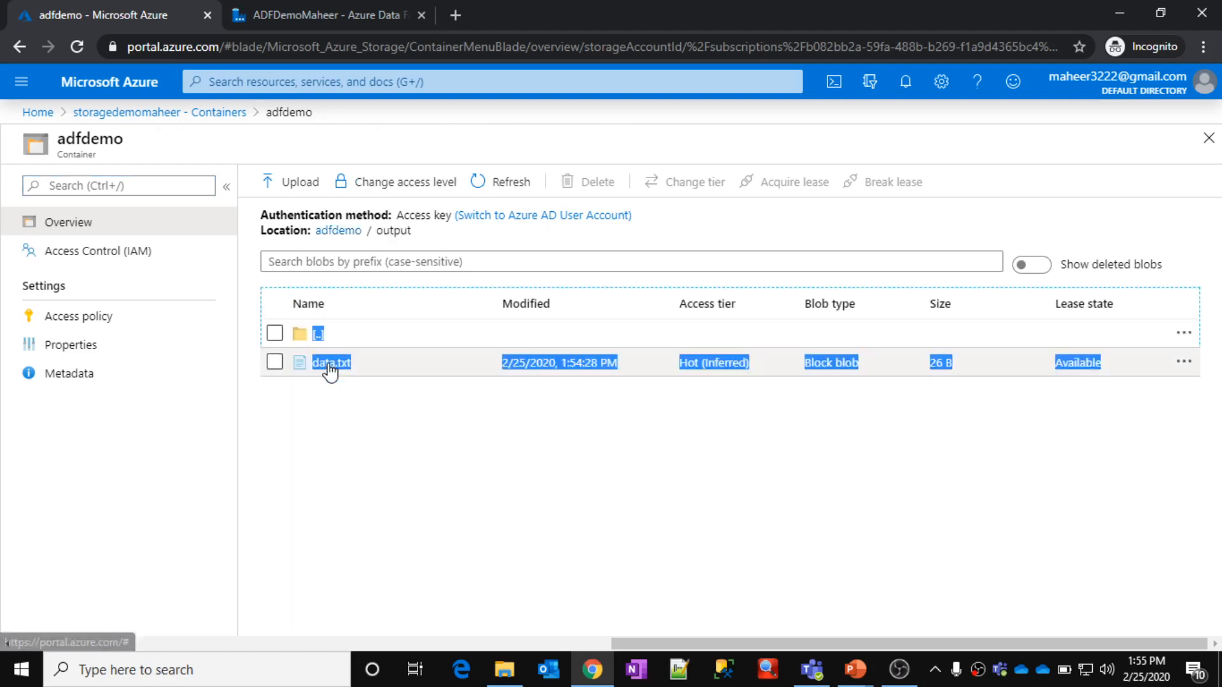
left_click(333, 485)
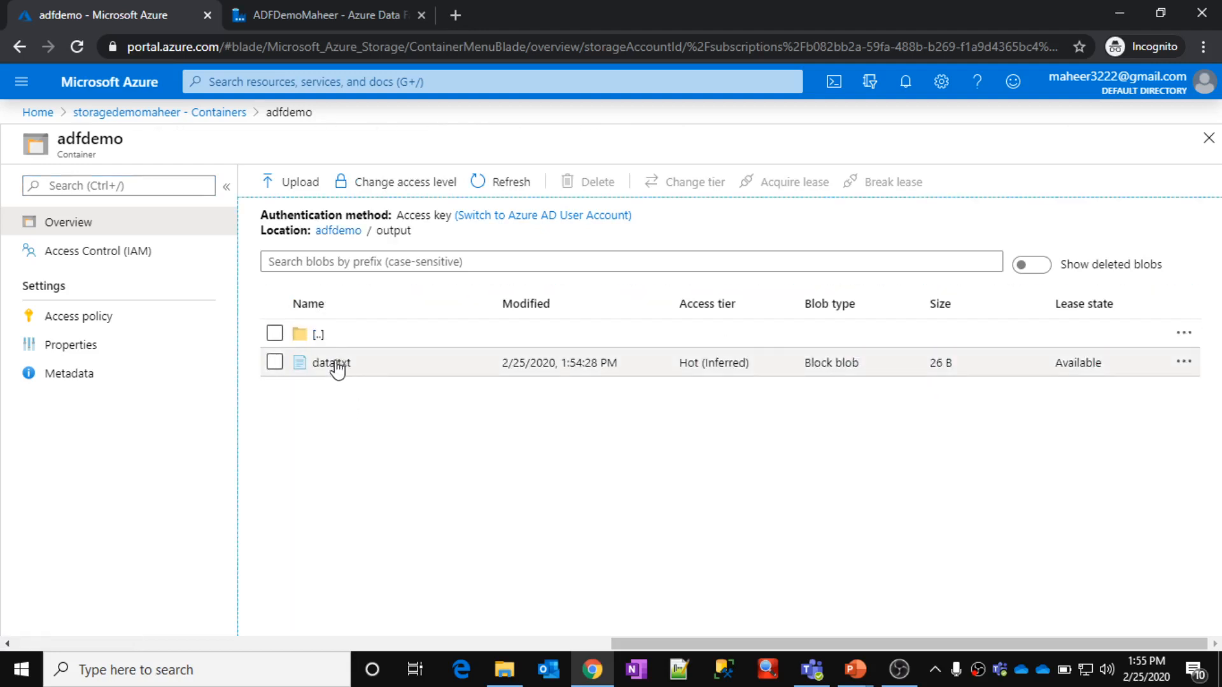
Step: View the contents of data.txt in the output folder and return to the container's file list
left_click(1183, 366)
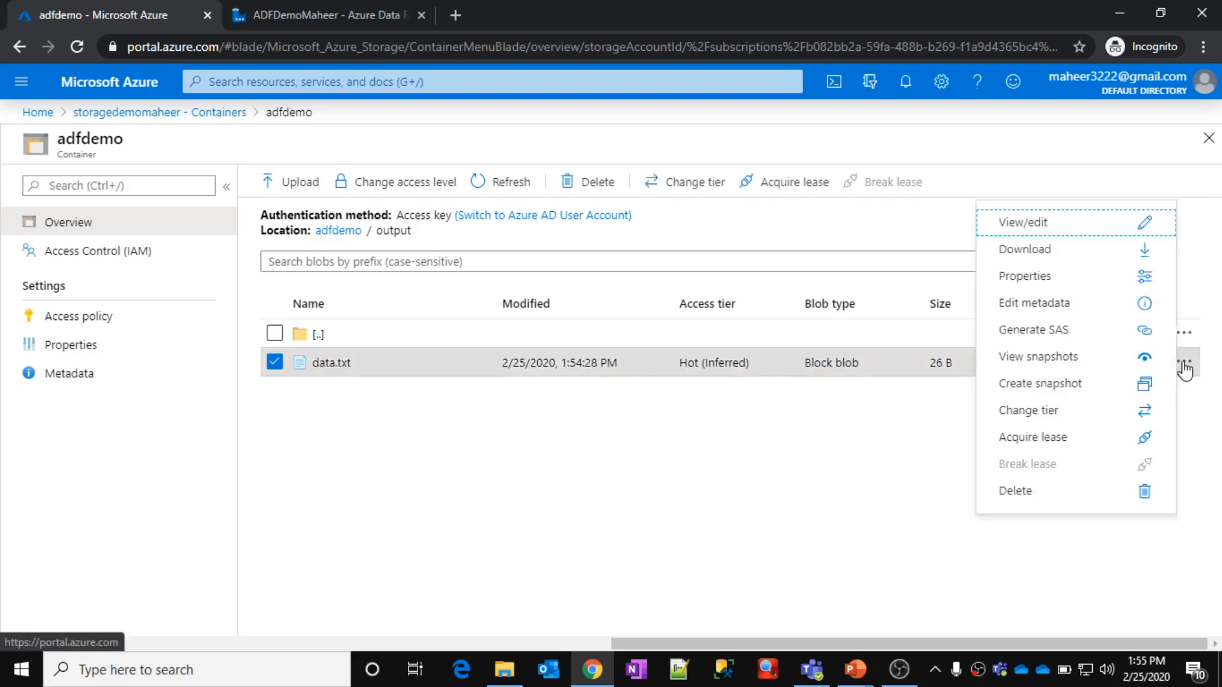
left_click(1053, 230)
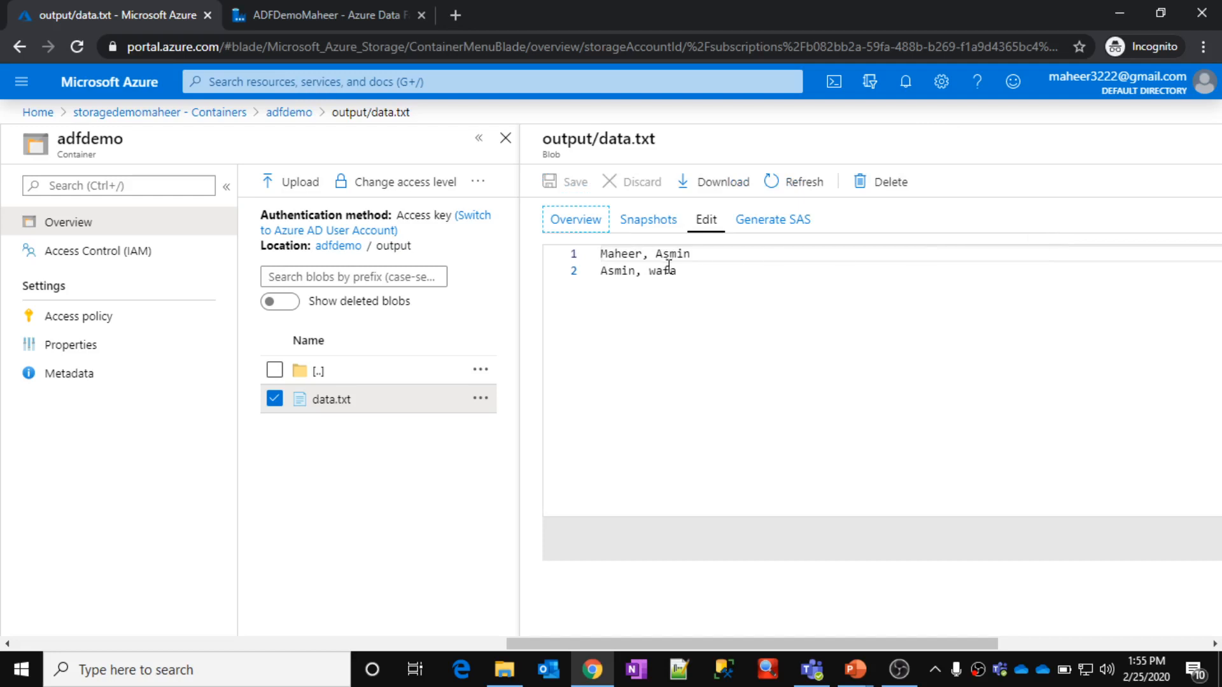
left_click_drag(683, 271, 599, 255)
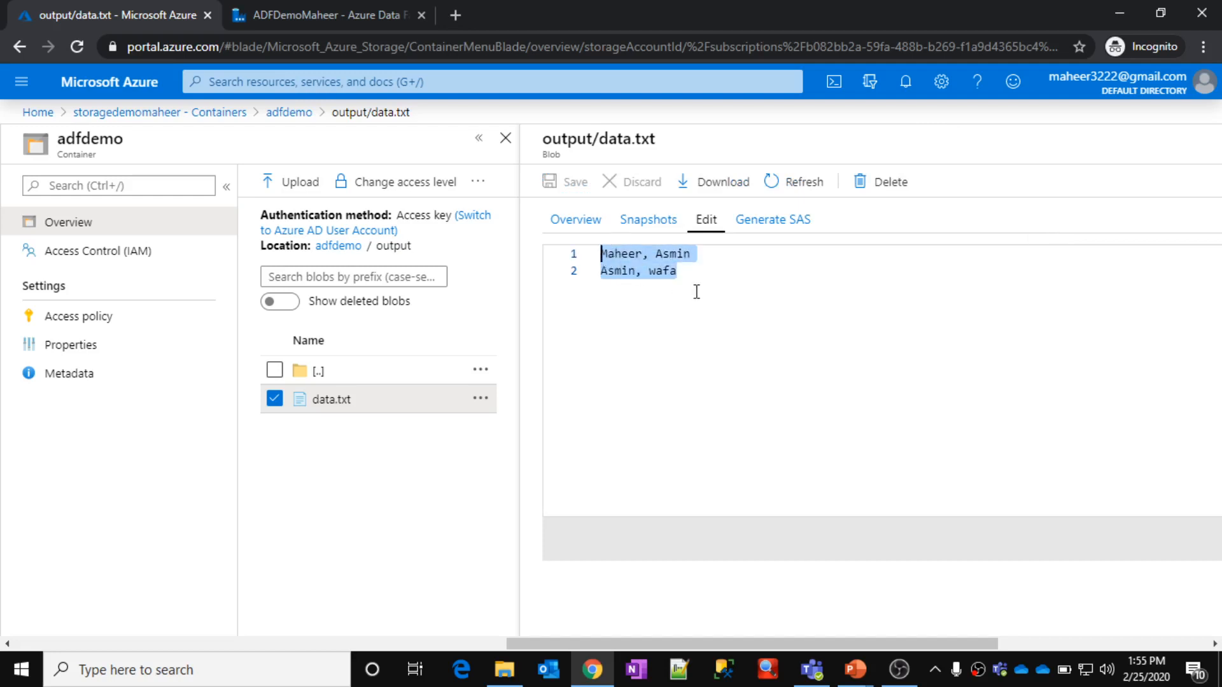
left_click(432, 547)
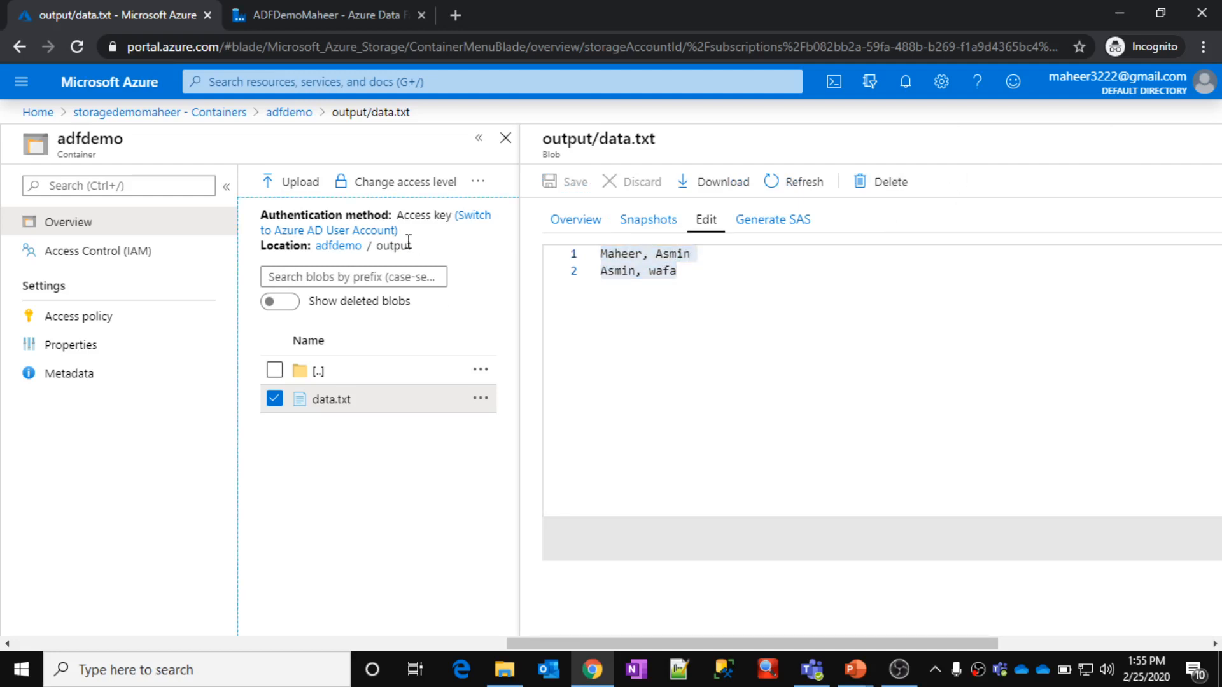
left_click(279, 114)
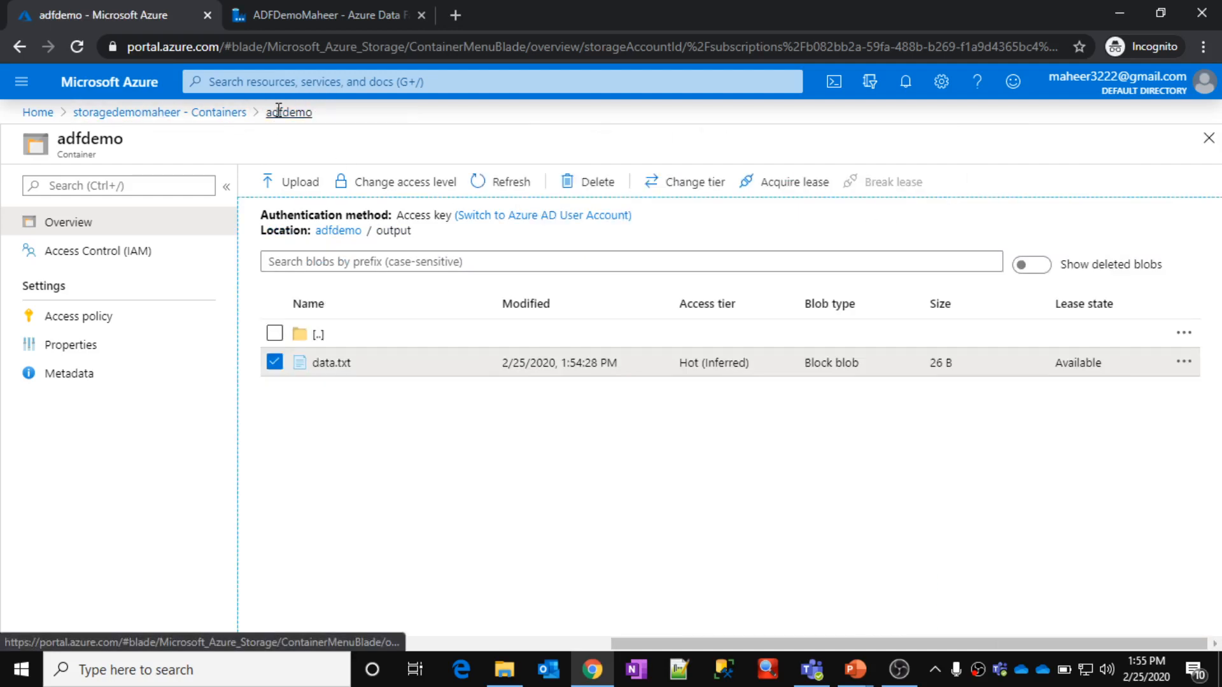
Step: Review the Copy data activity's sink settings and outputDataDataset in Data Factory, and return to the container's output folder in the Azure portal
left_click(368, 8)
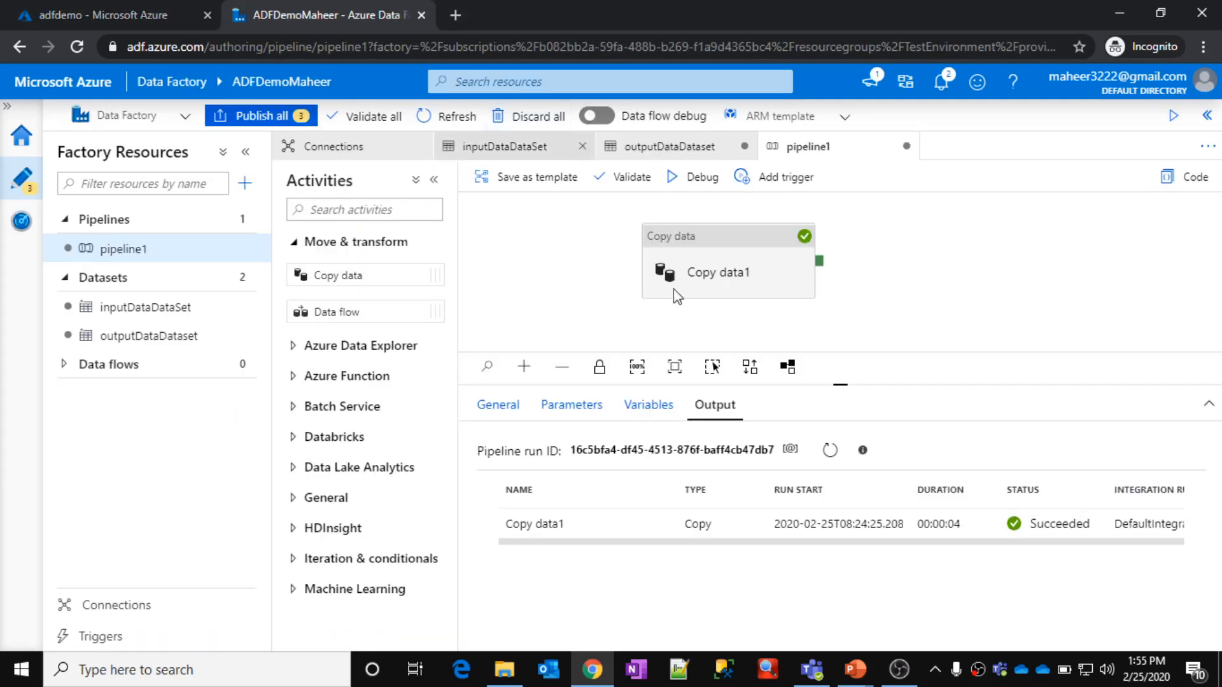
left_click(685, 244)
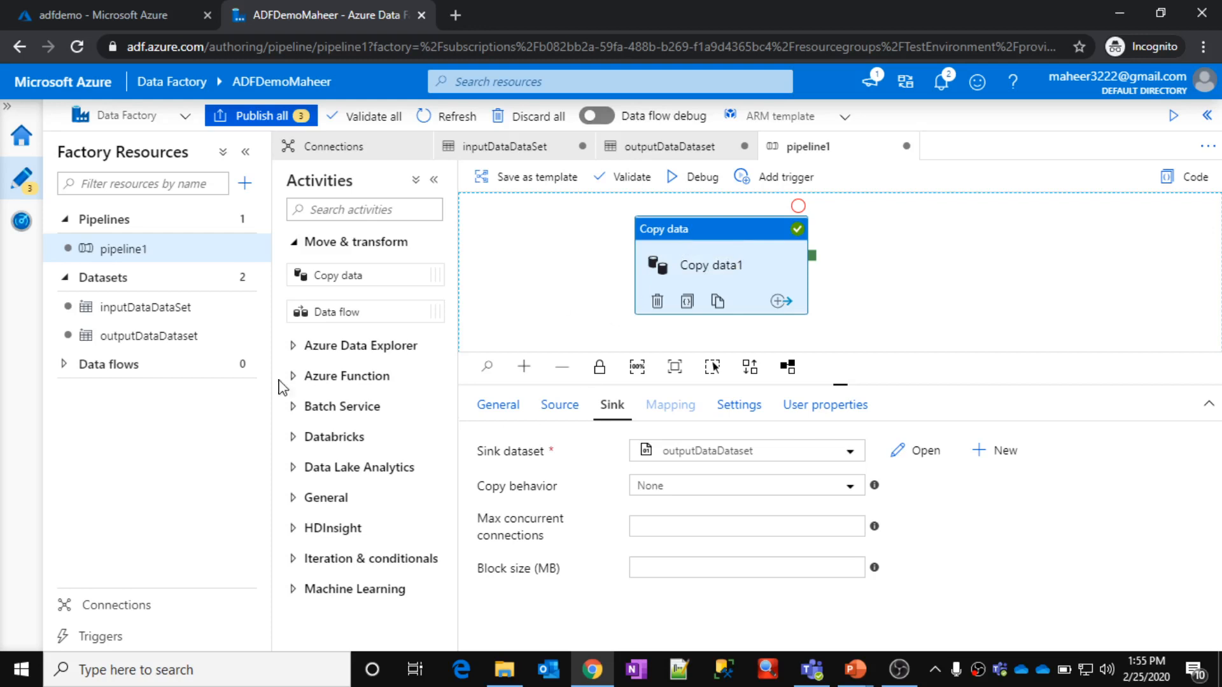
left_click(191, 335)
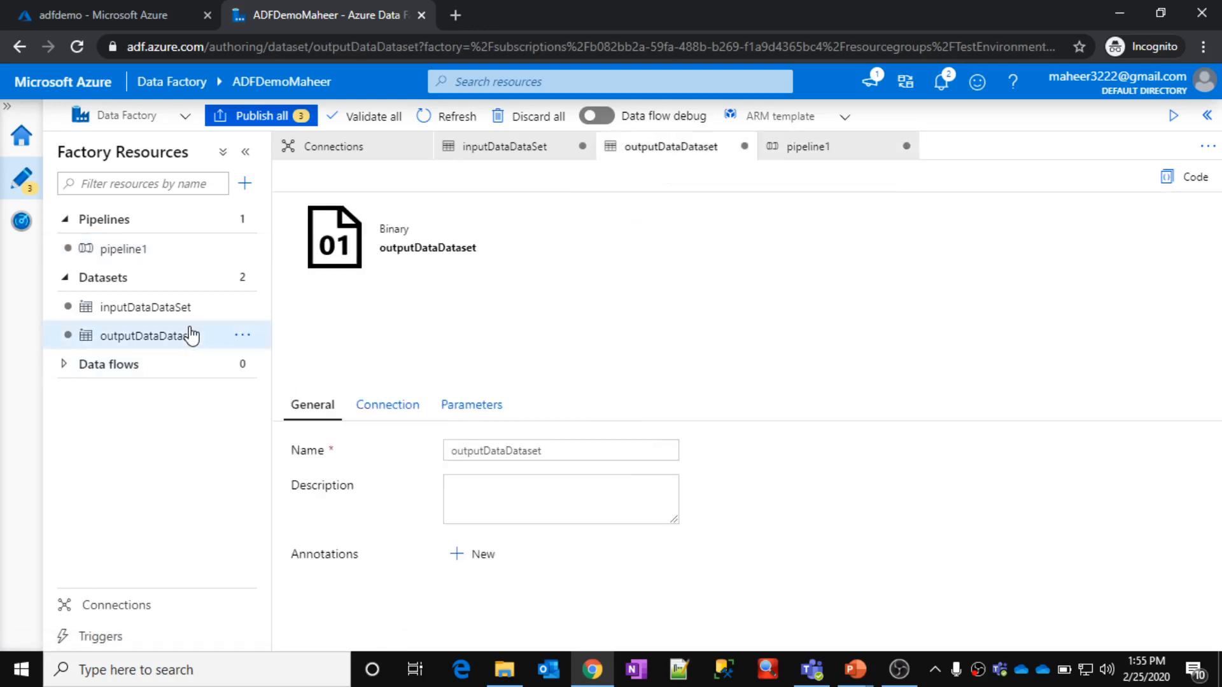
left_click(139, 10)
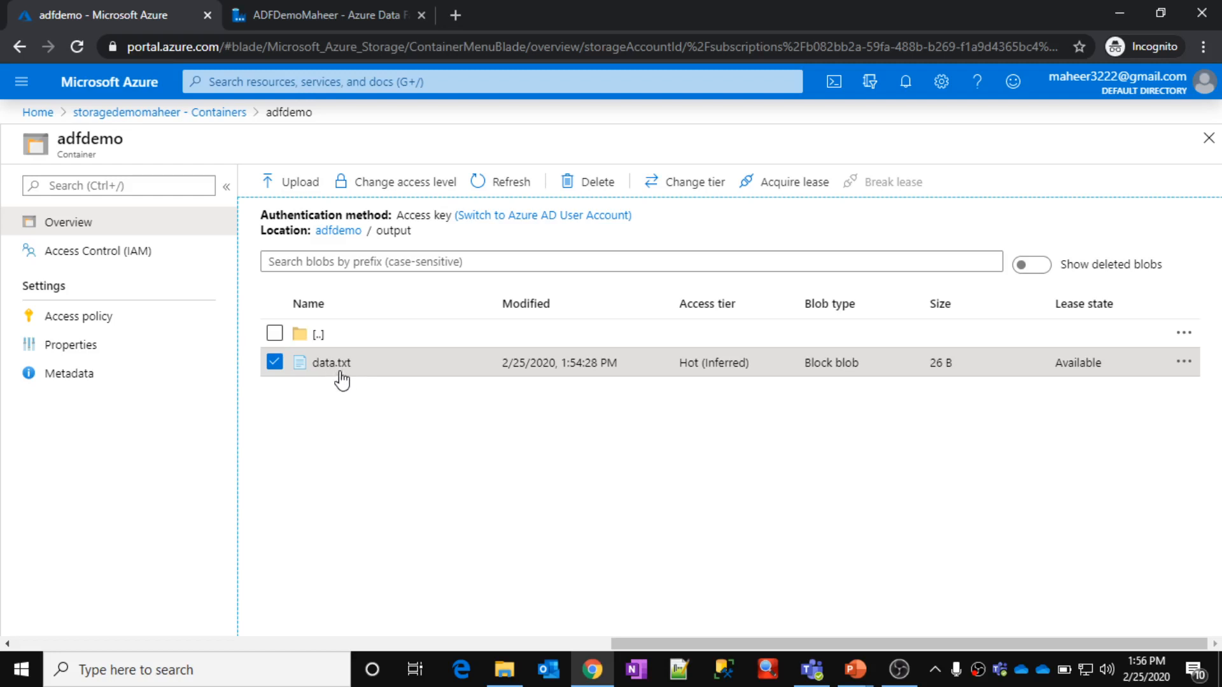
Step: Switch to Data Factory and set the file name in outputDataDataset's connection file path to abcd.txt
left_click(348, 9)
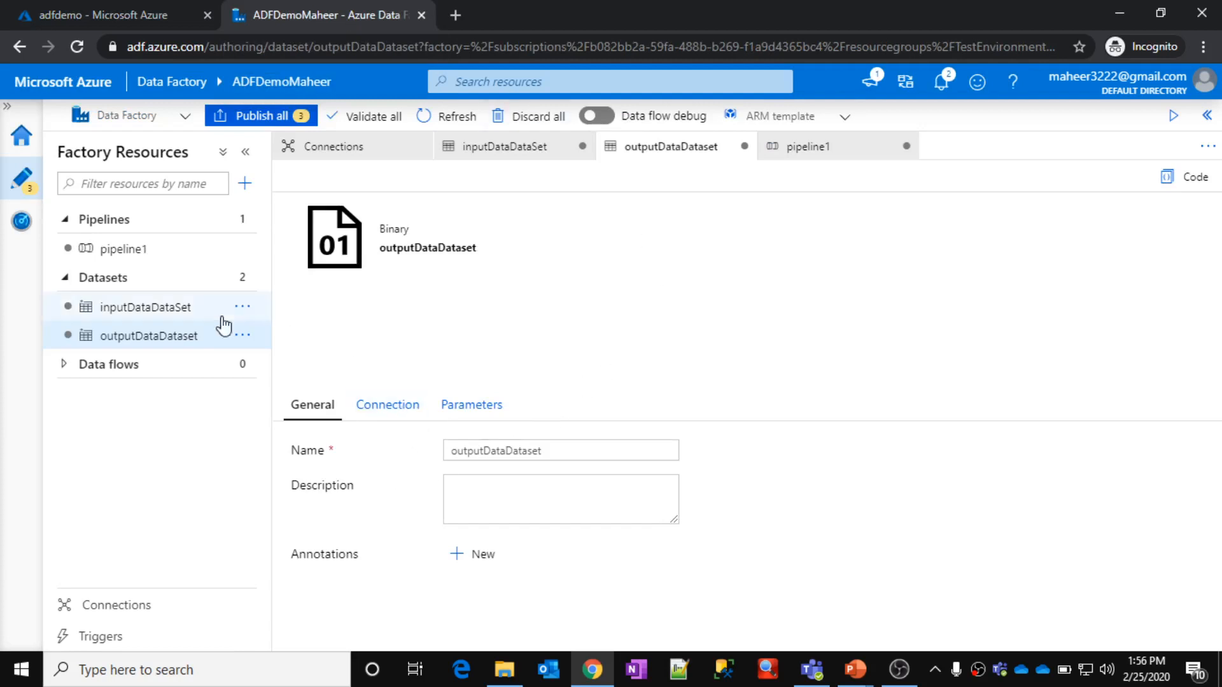
left_click(386, 410)
left_click(789, 488)
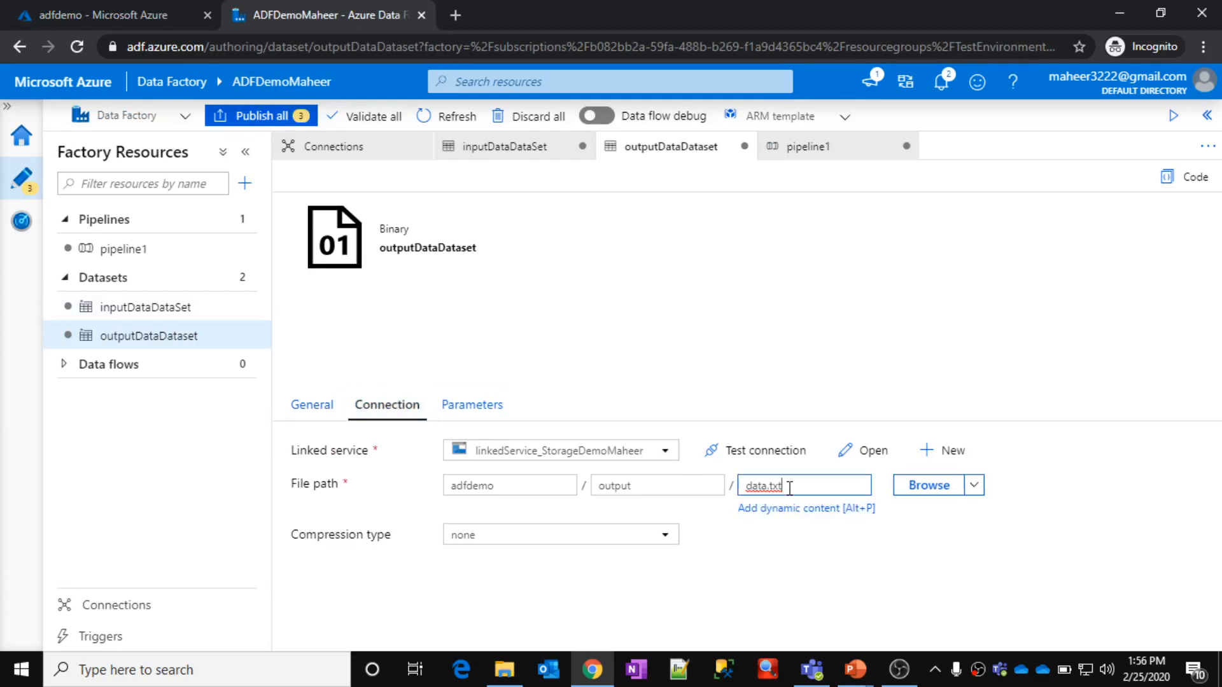
double_click(790, 487)
type("abc")
left_click(656, 340)
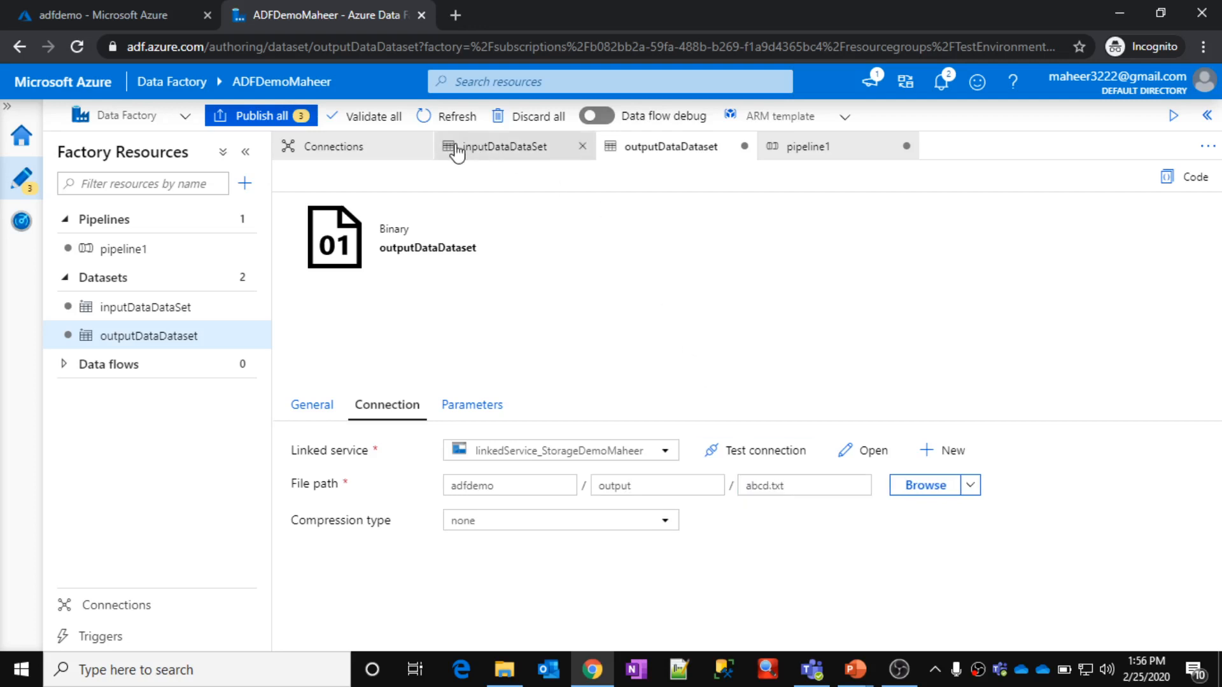
Step: Run pipeline1 in debug mode and reload the adfdemo container's output folder in the Azure portal
left_click(806, 152)
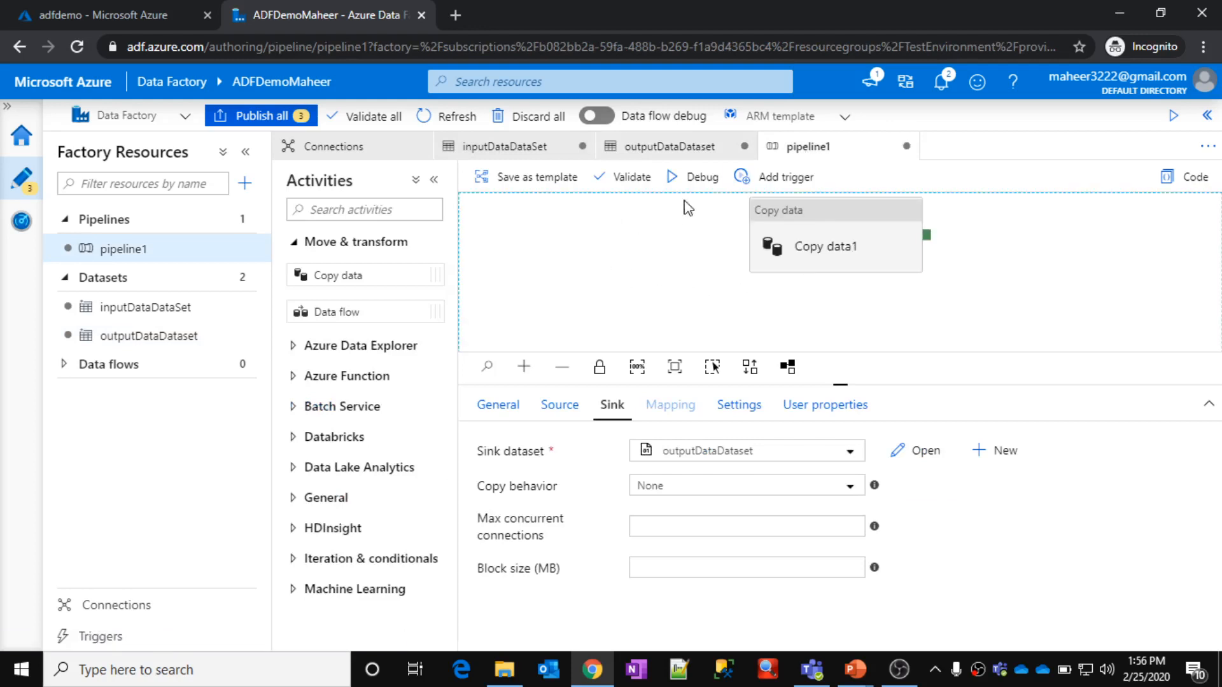
left_click(700, 179)
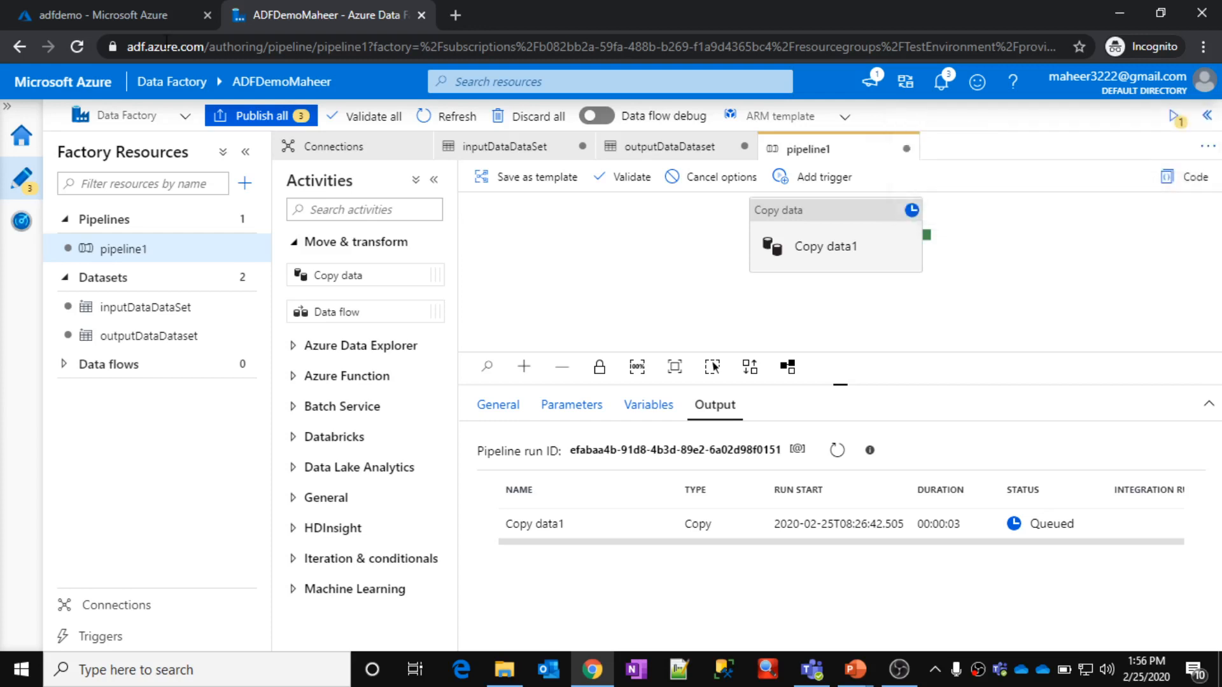
left_click(119, 11)
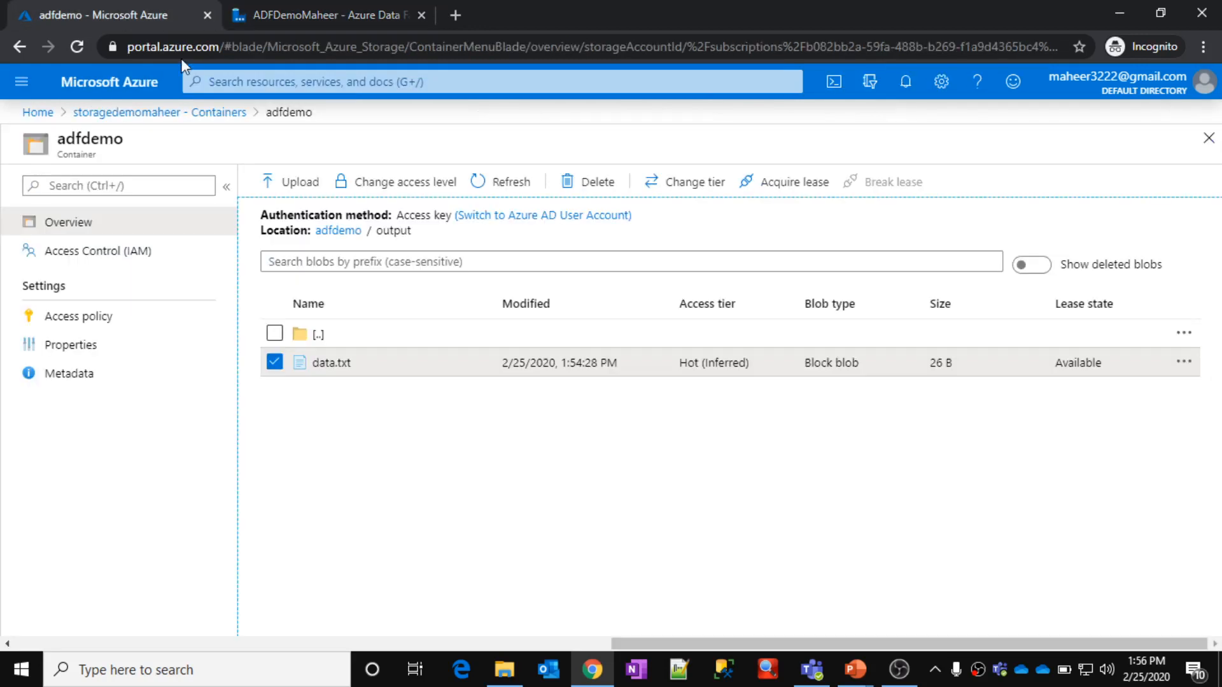
left_click(320, 337)
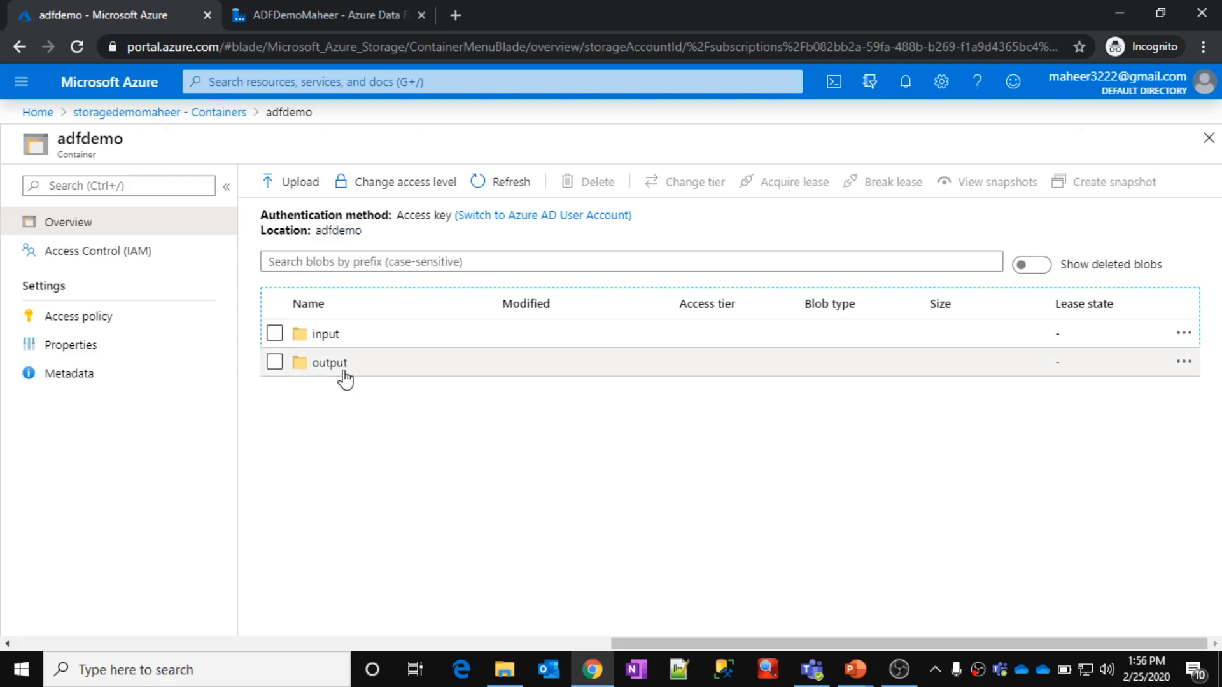
left_click(334, 364)
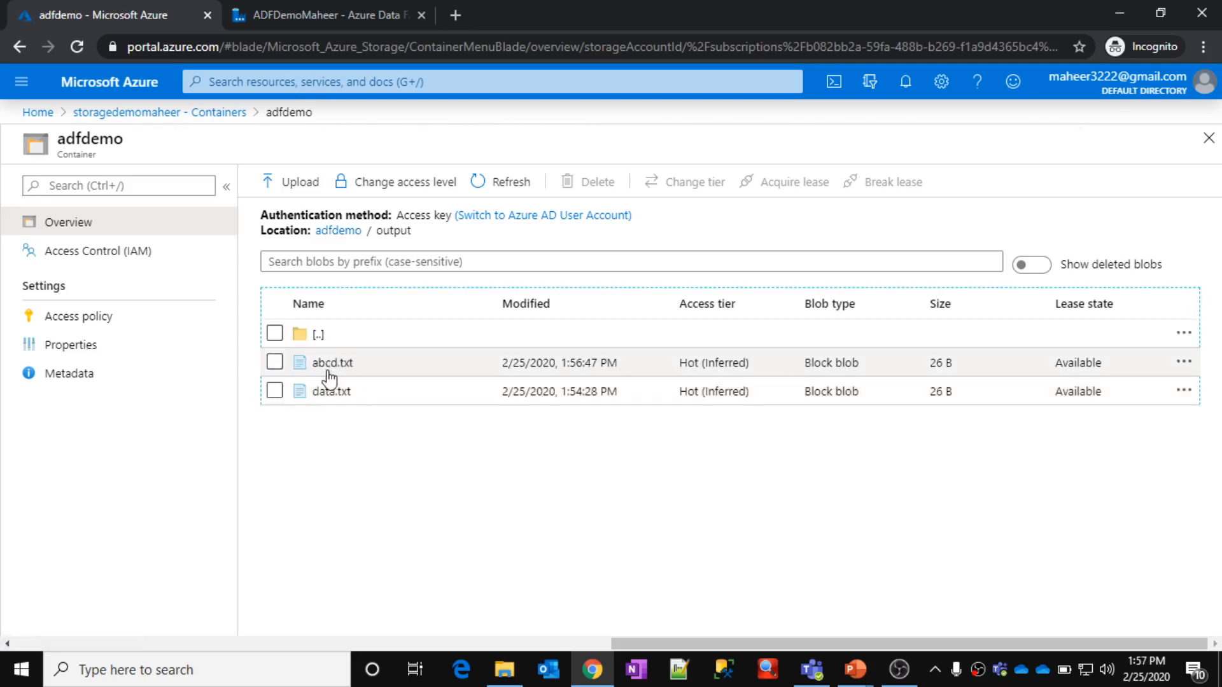
Step: Check the debug run's status in Data Factory and view the contents of abcd.txt in the Azure portal's output folder
left_click(349, 8)
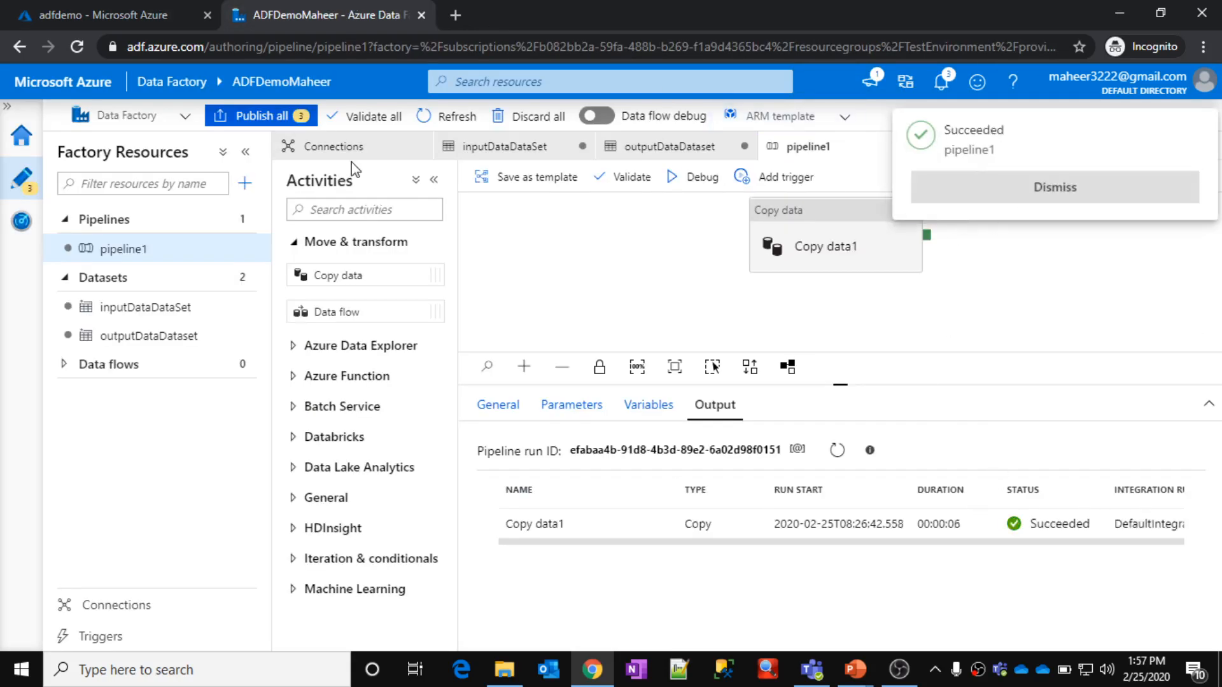
left_click(156, 23)
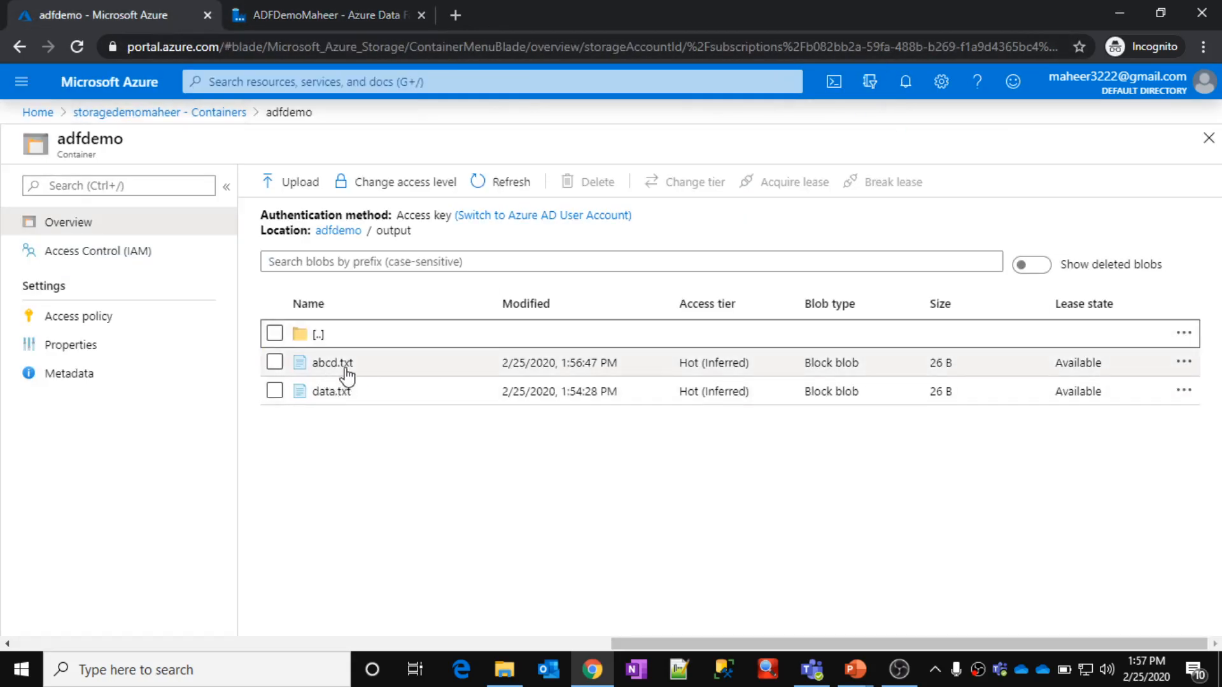
left_click(1183, 362)
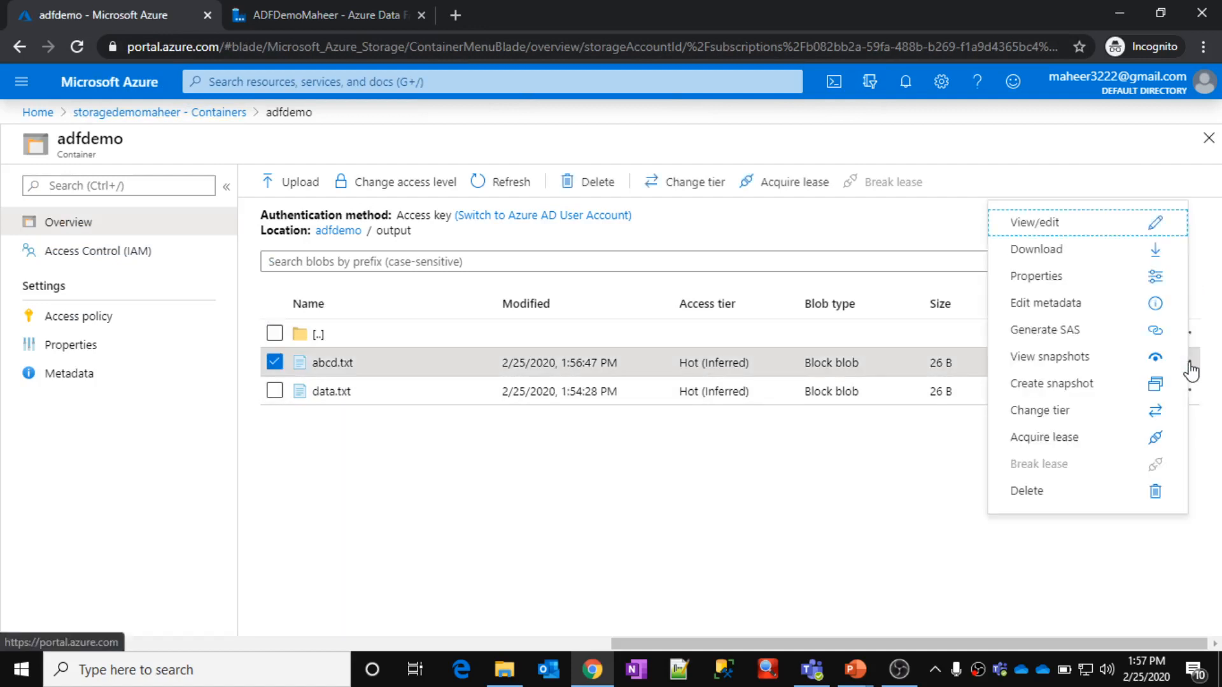
left_click(1075, 235)
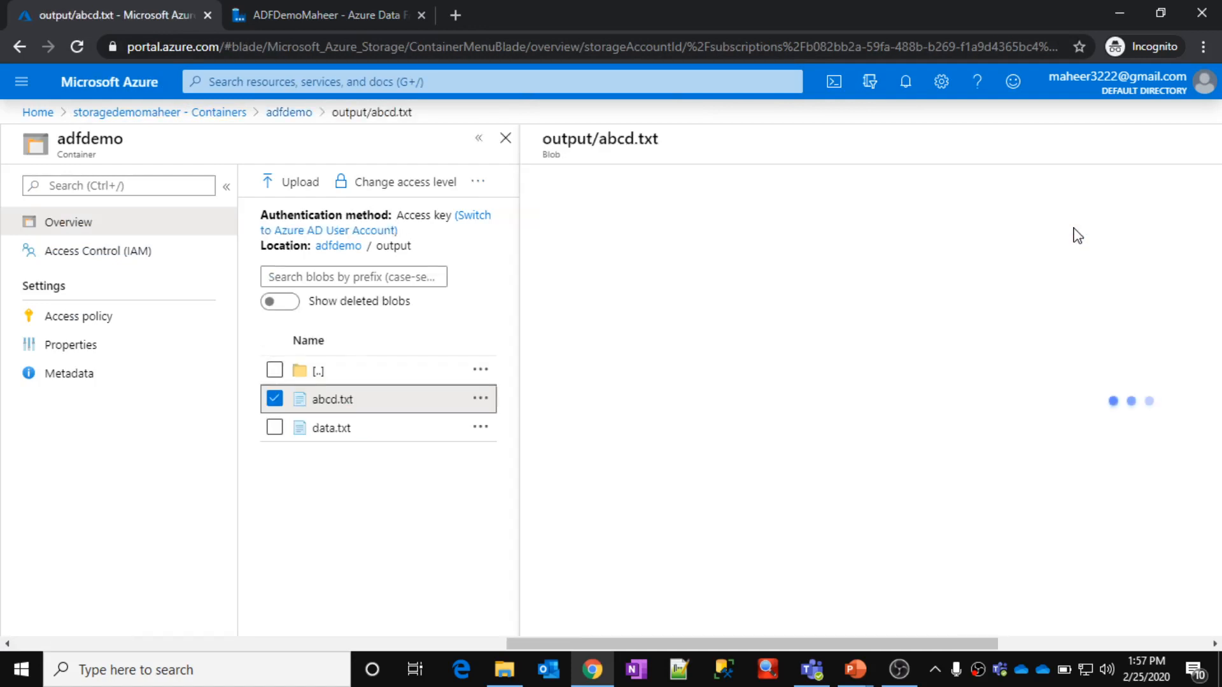
left_click(706, 280)
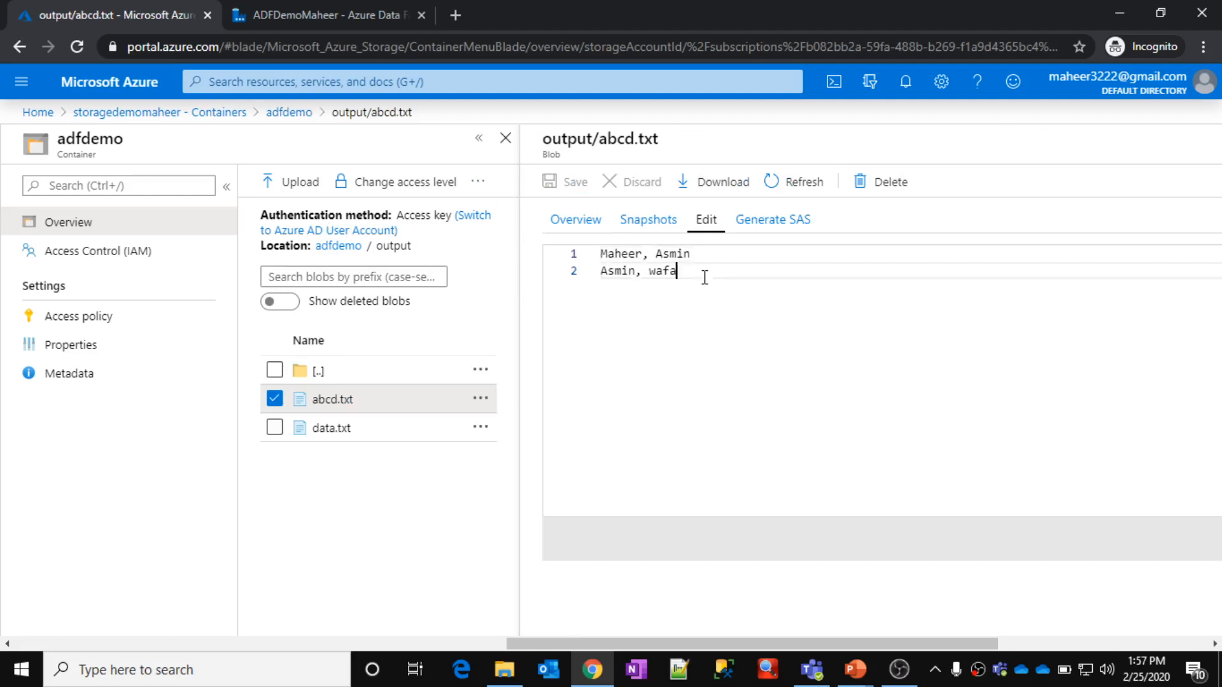
key("ctrl+a")
left_click(693, 376)
left_click_drag(689, 274, 610, 255)
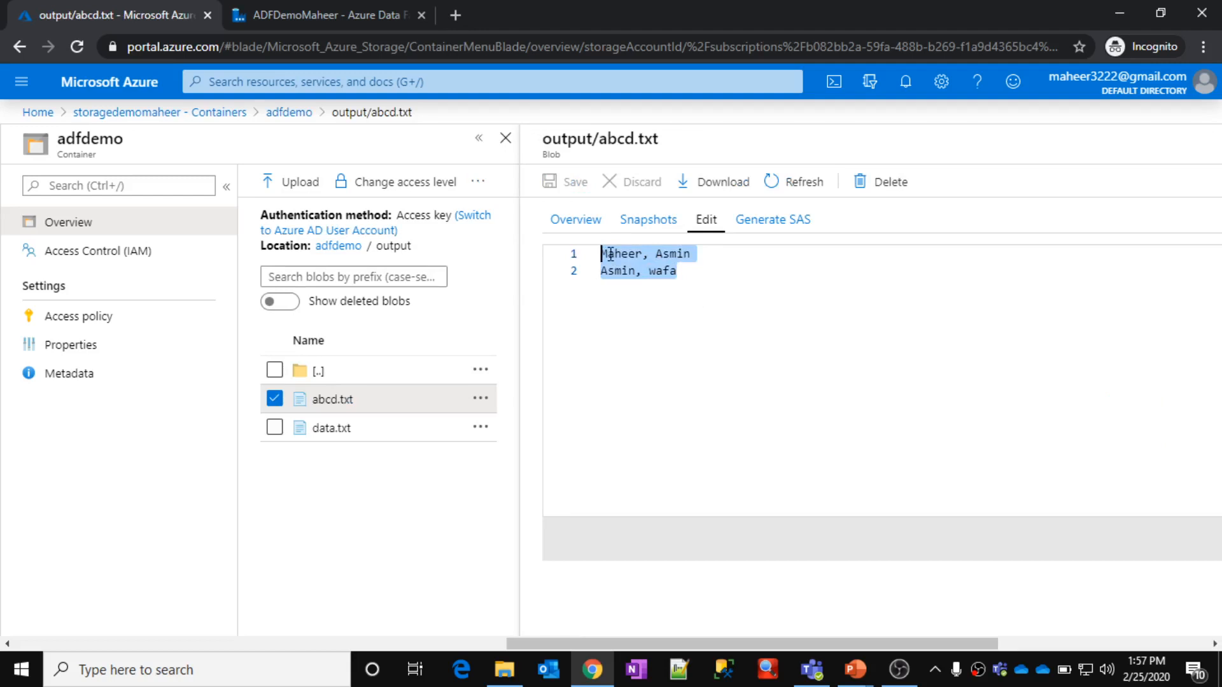
left_click(360, 540)
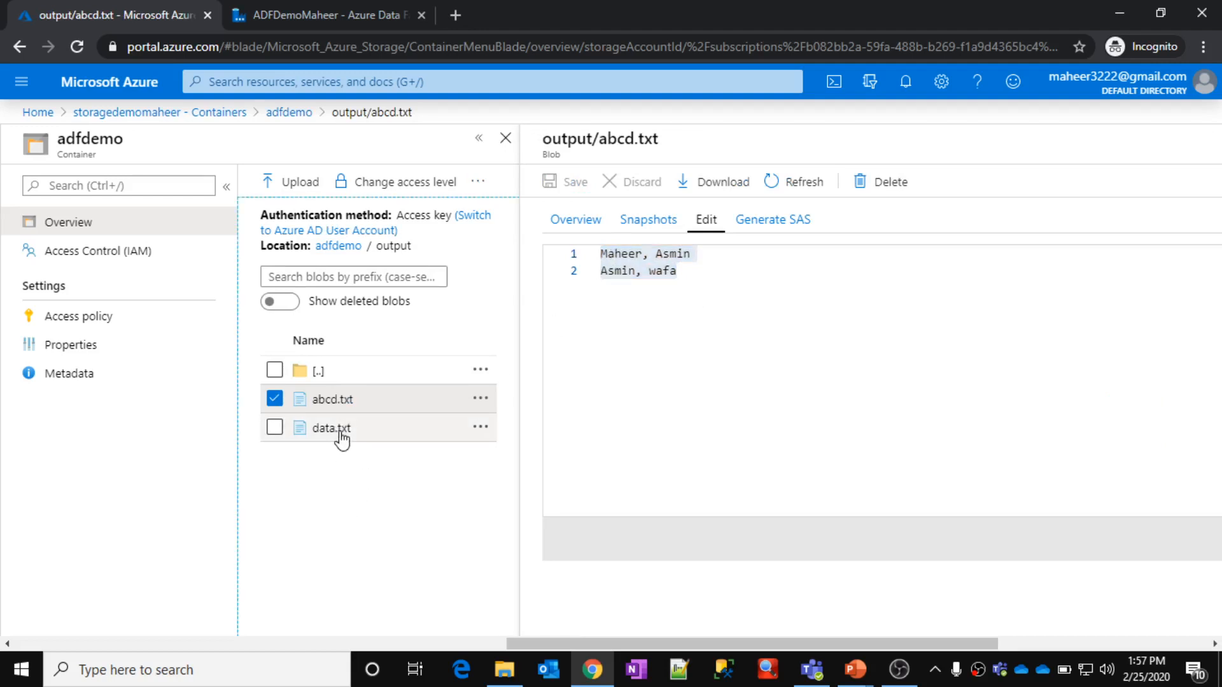
Step: Switch to Data Factory and publish all pending pipeline and dataset changes
left_click(368, 1)
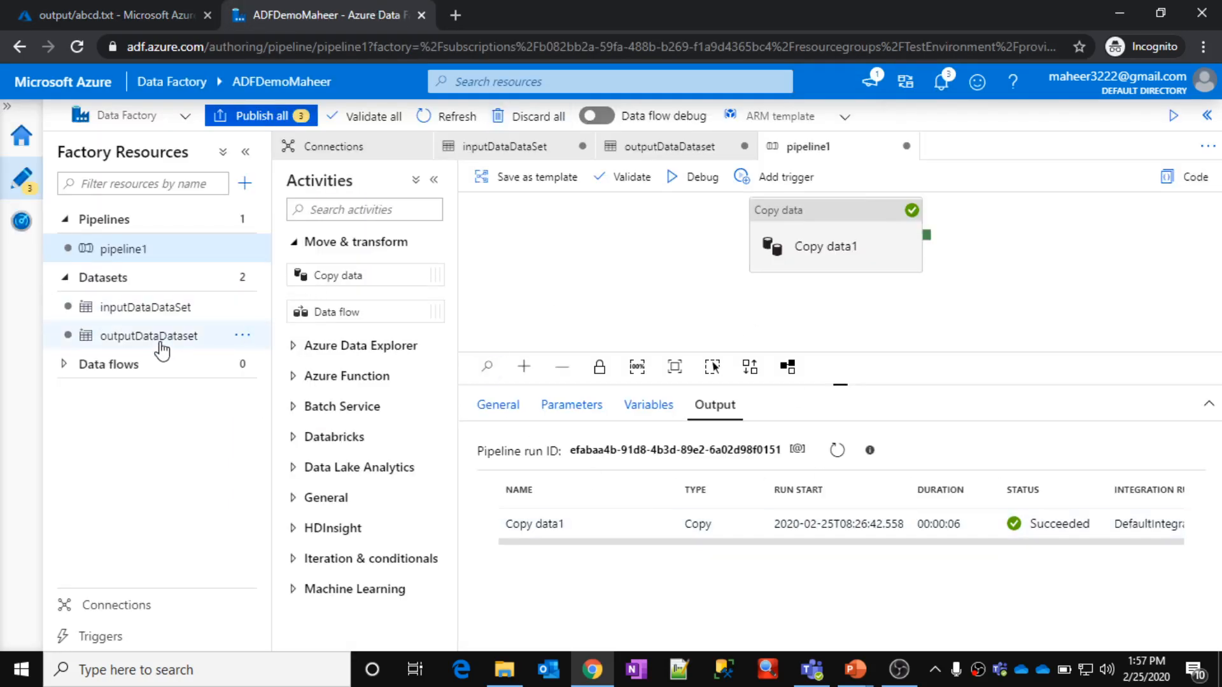
left_click(263, 116)
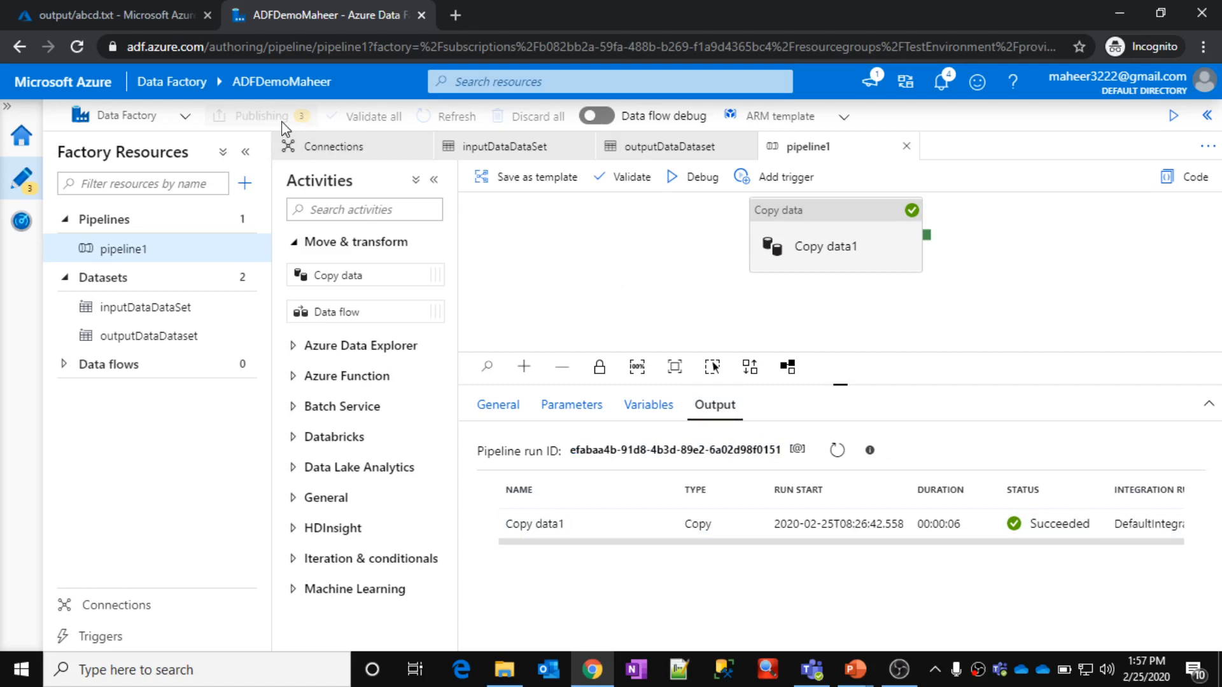
key("alt+Tab")
key("alt+Tab")
key("alt+Tab")
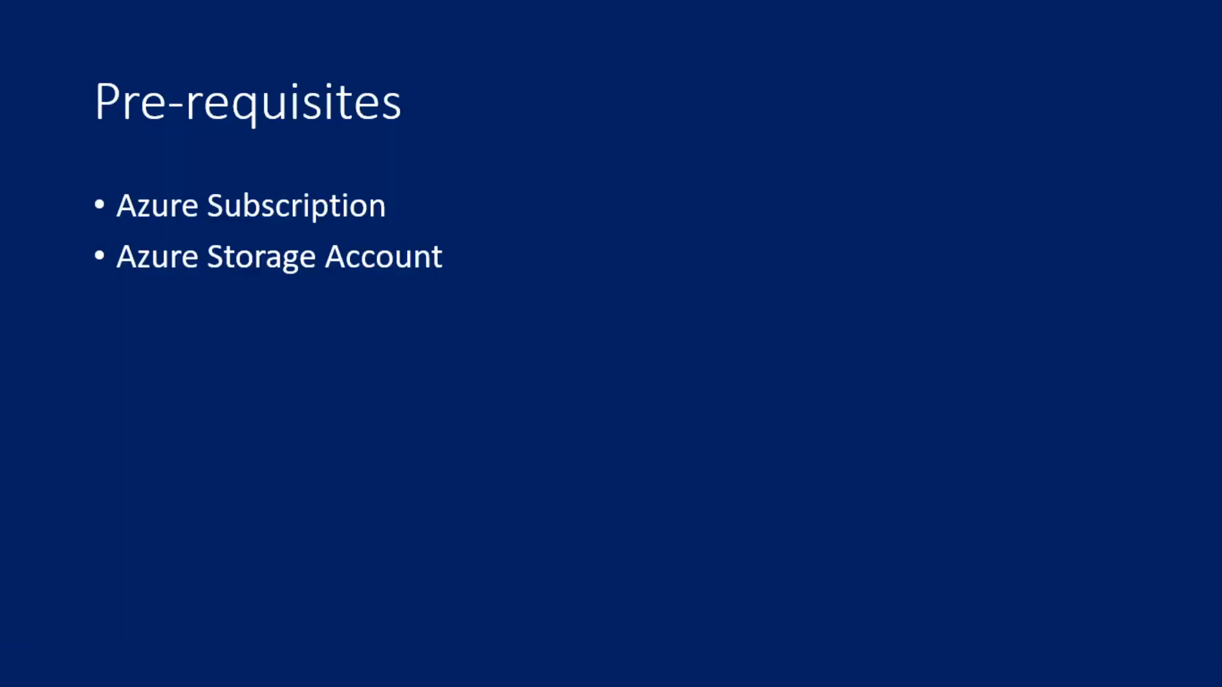
key("Right")
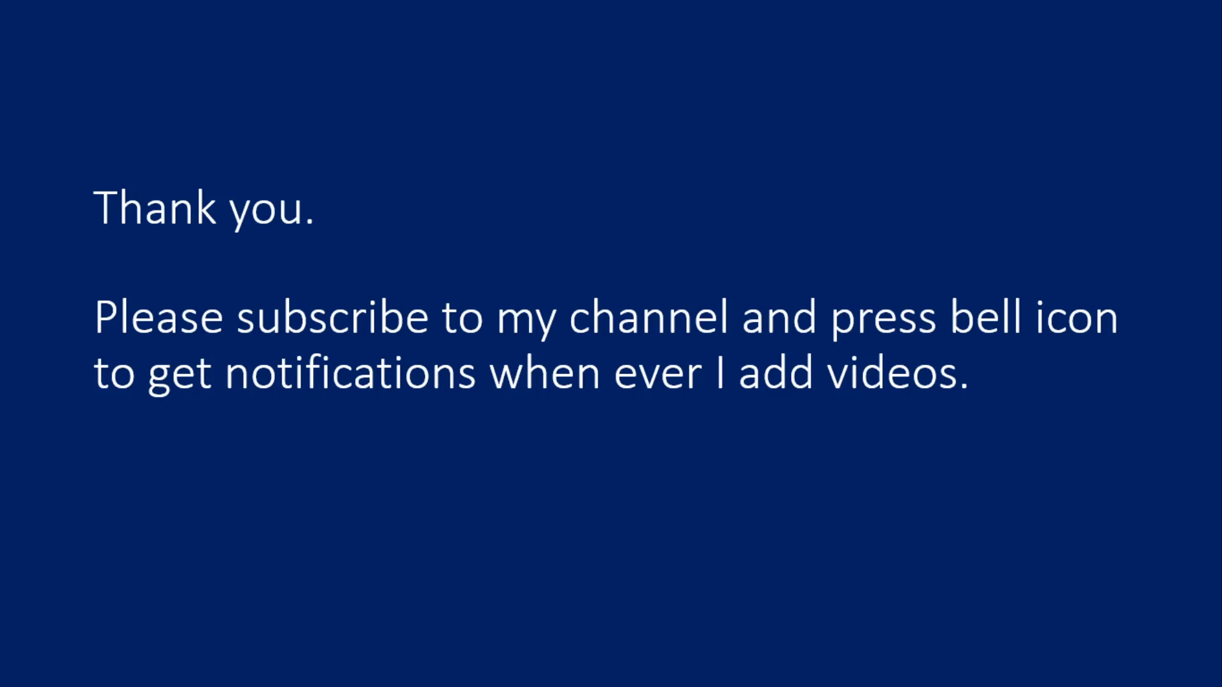